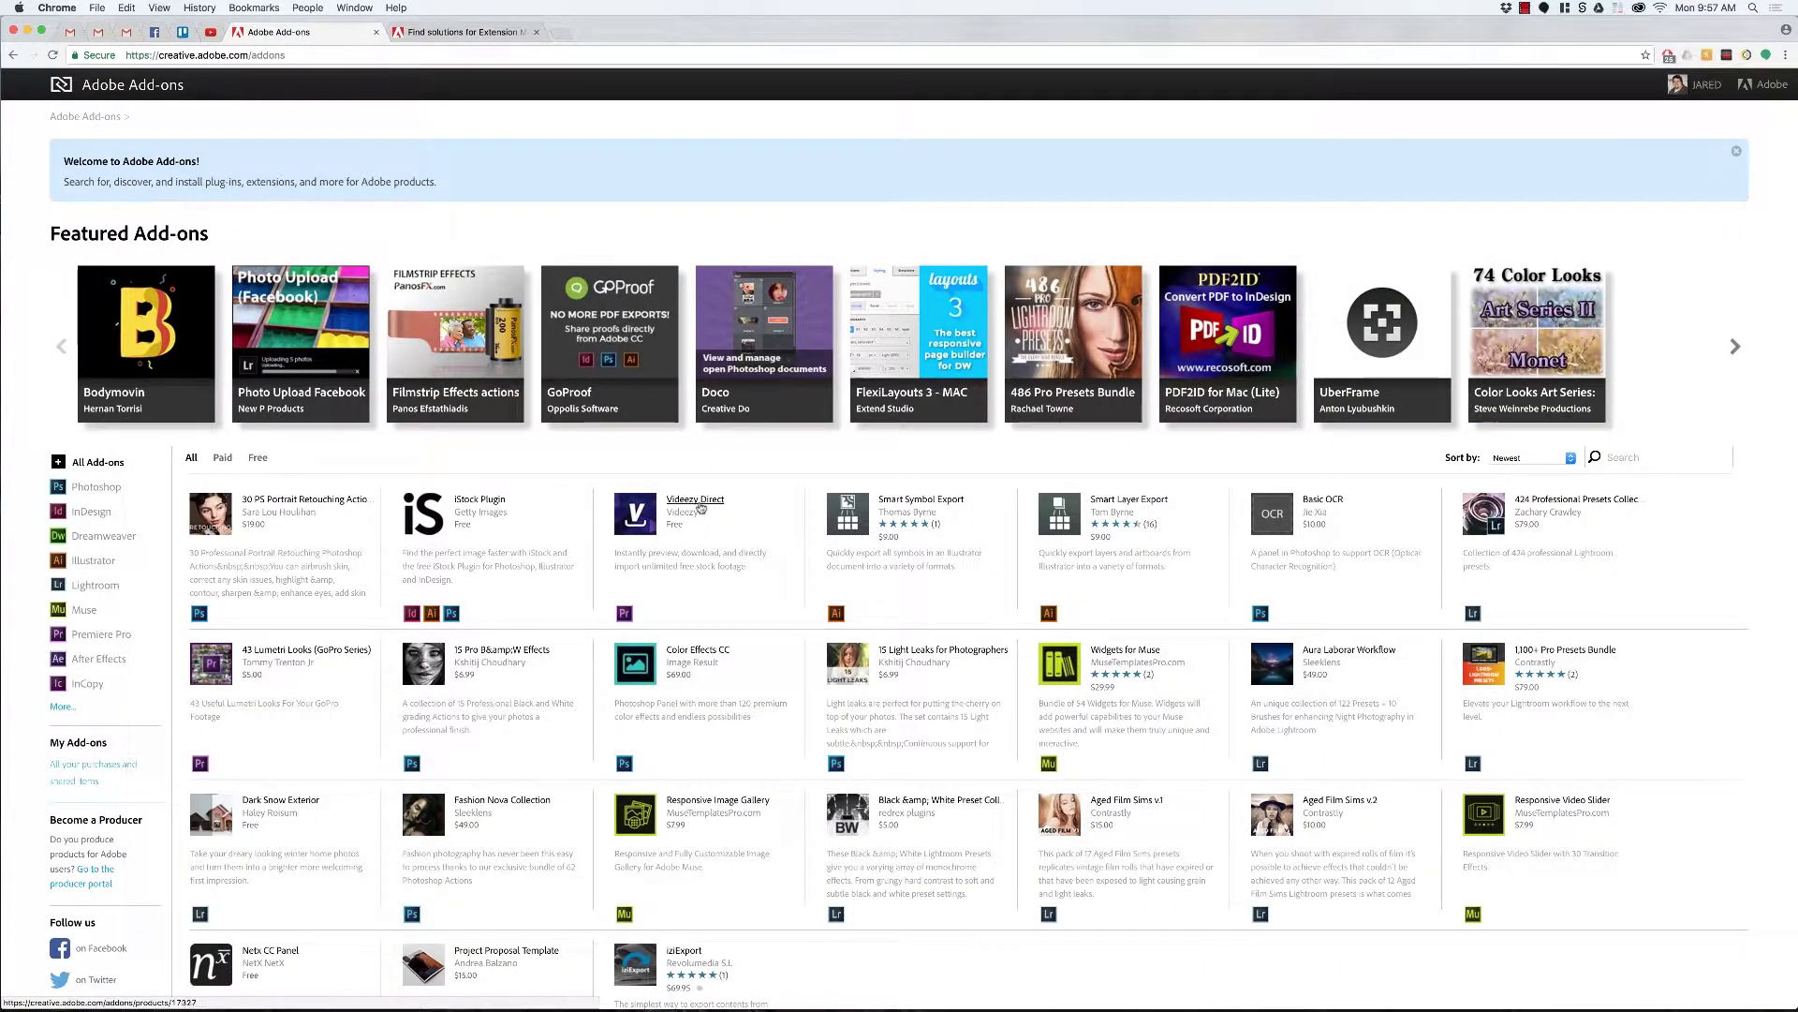
Step: Filter add-ons to Premiere Pro, open Videezy Direct, and view its four preview screenshots
click(125, 637)
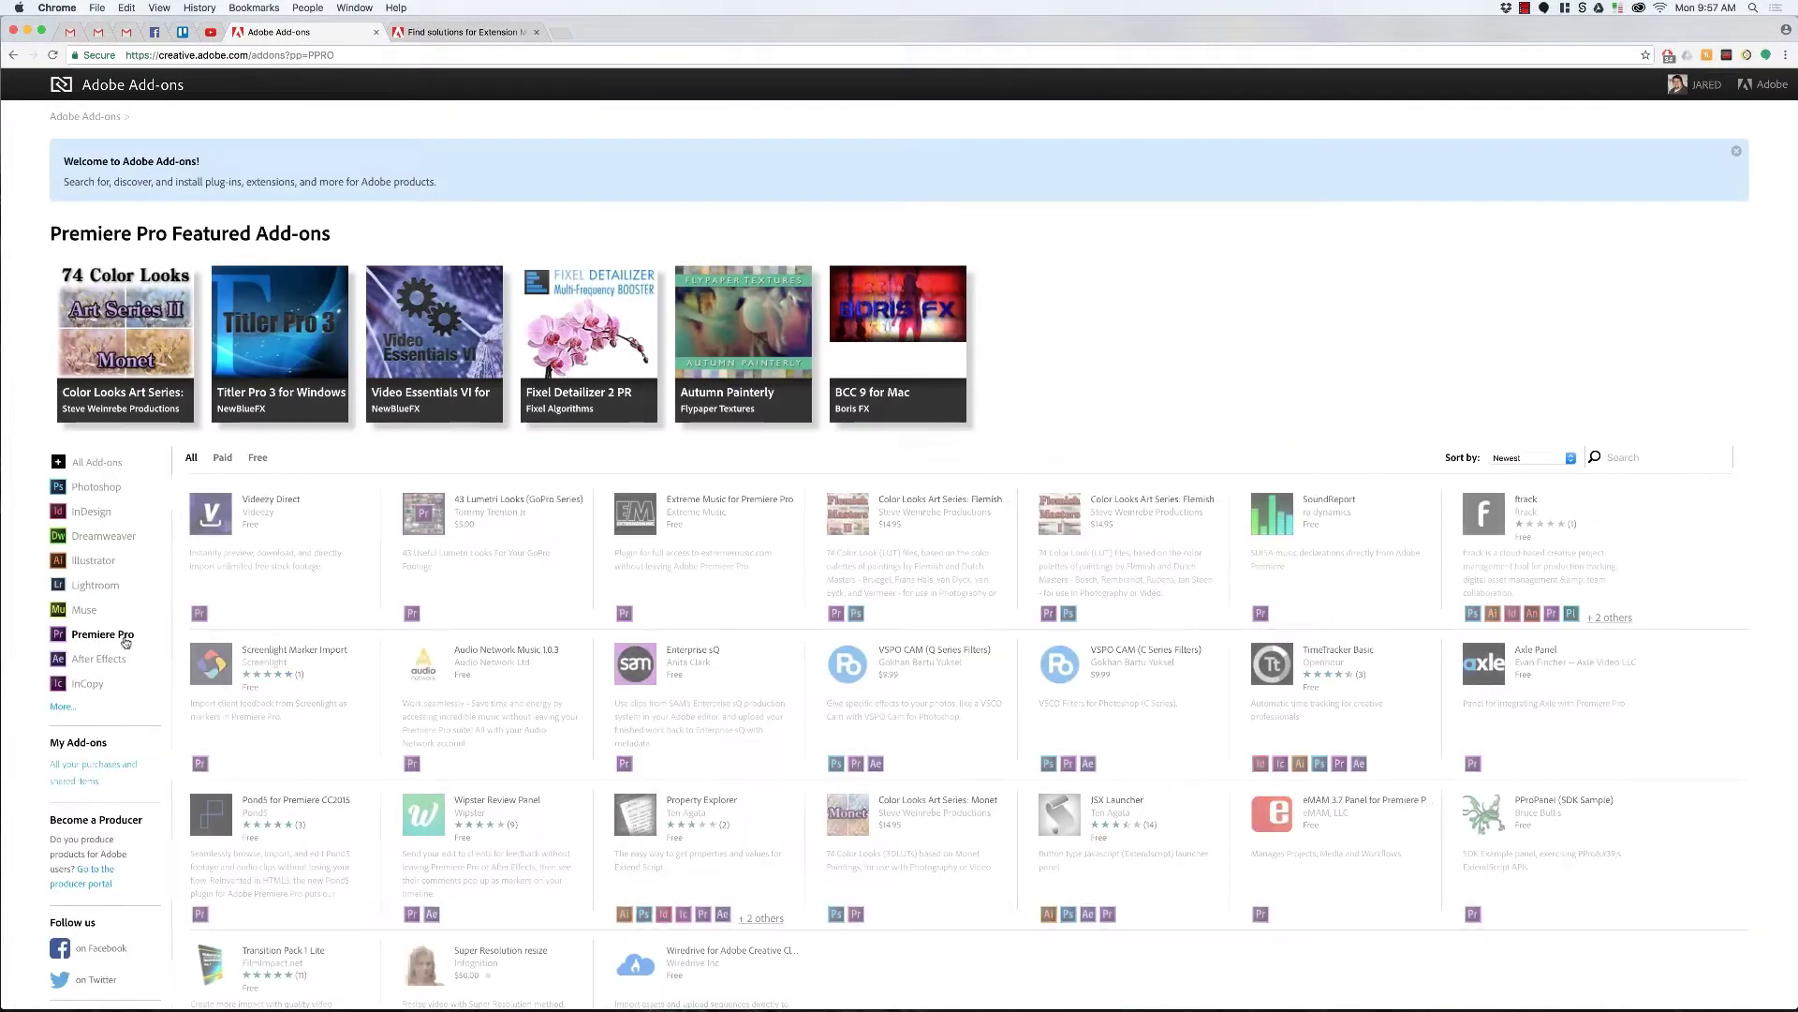
click(280, 502)
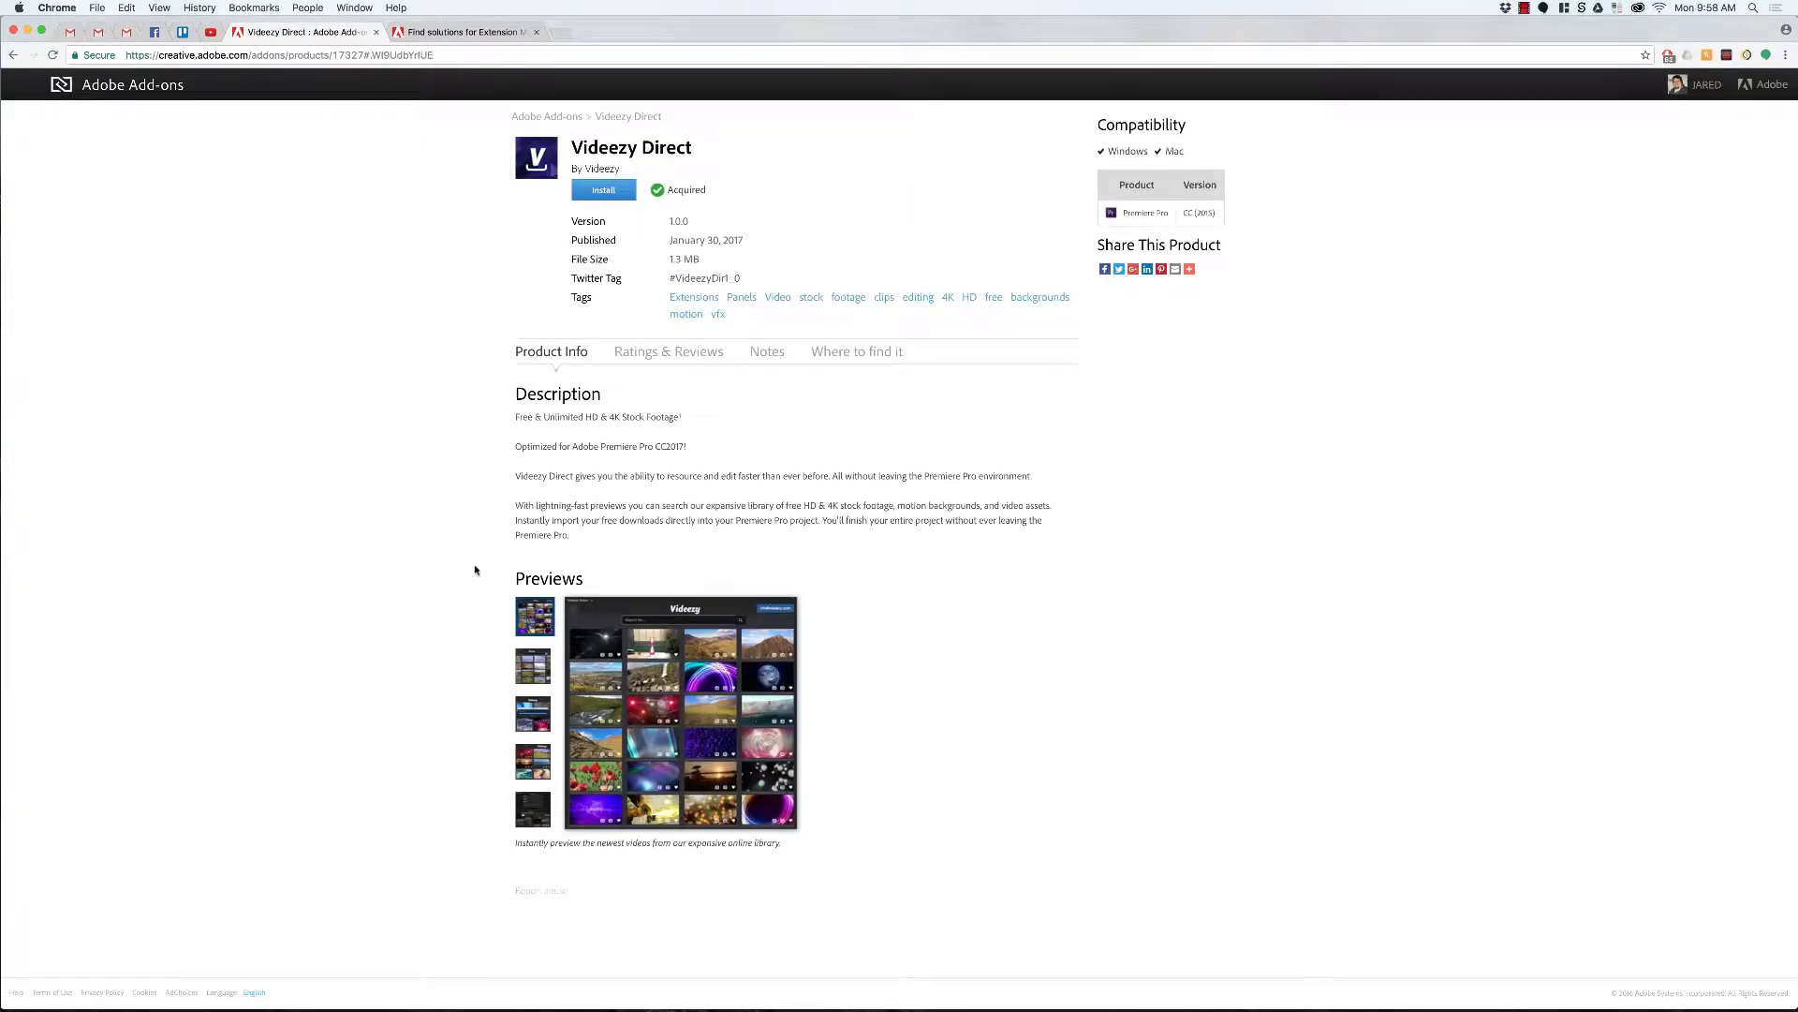
click(534, 666)
click(538, 719)
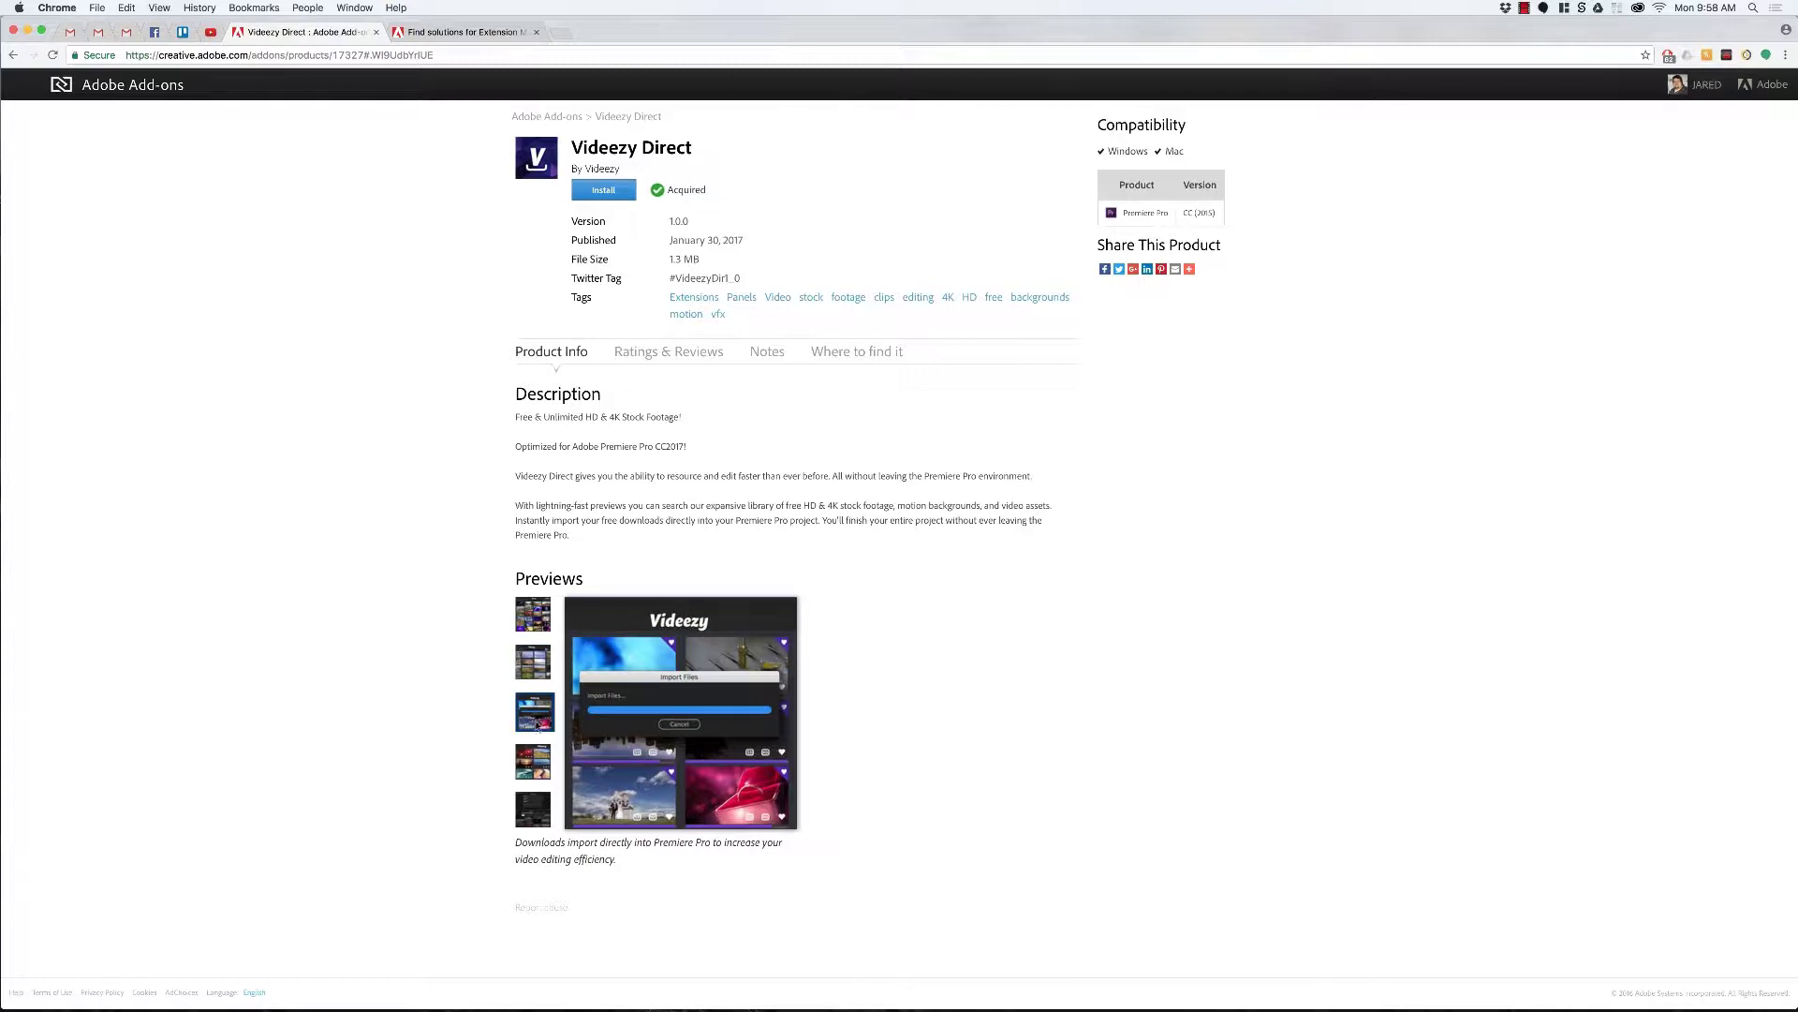
click(536, 762)
click(533, 809)
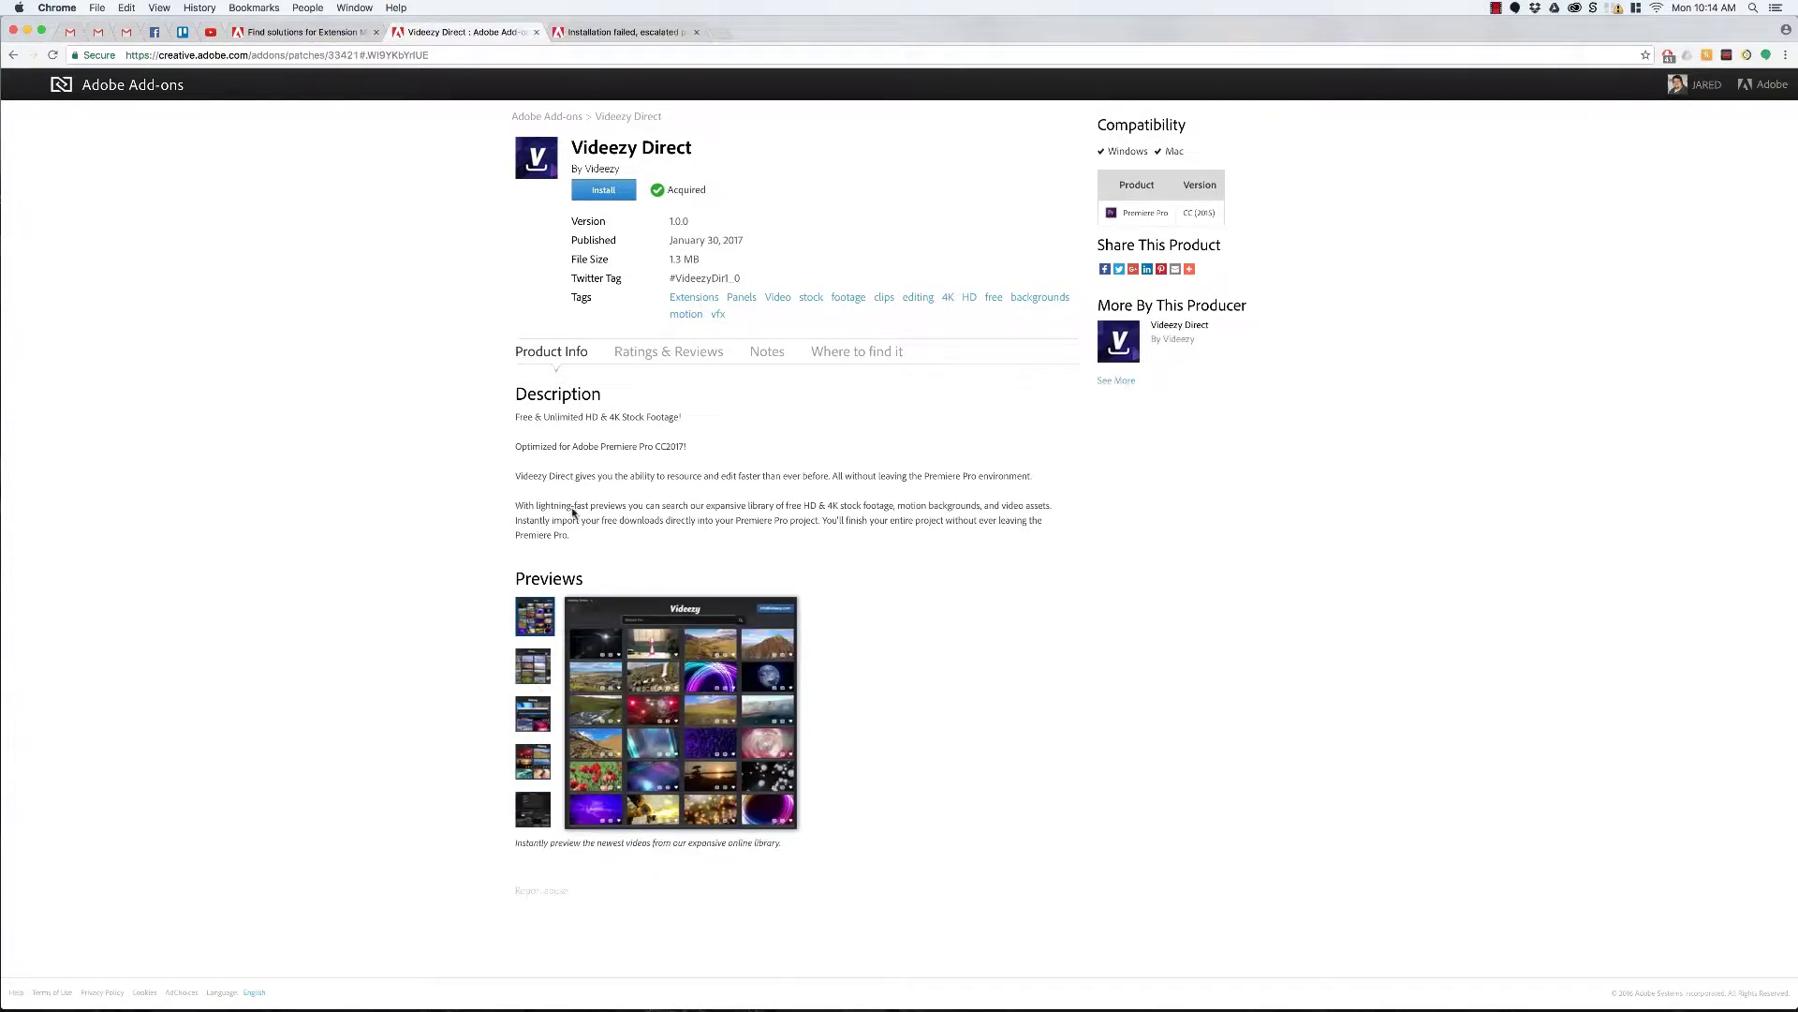
Step: Install Videezy Direct through Creative Cloud, authorizing it with the computer account password
click(618, 190)
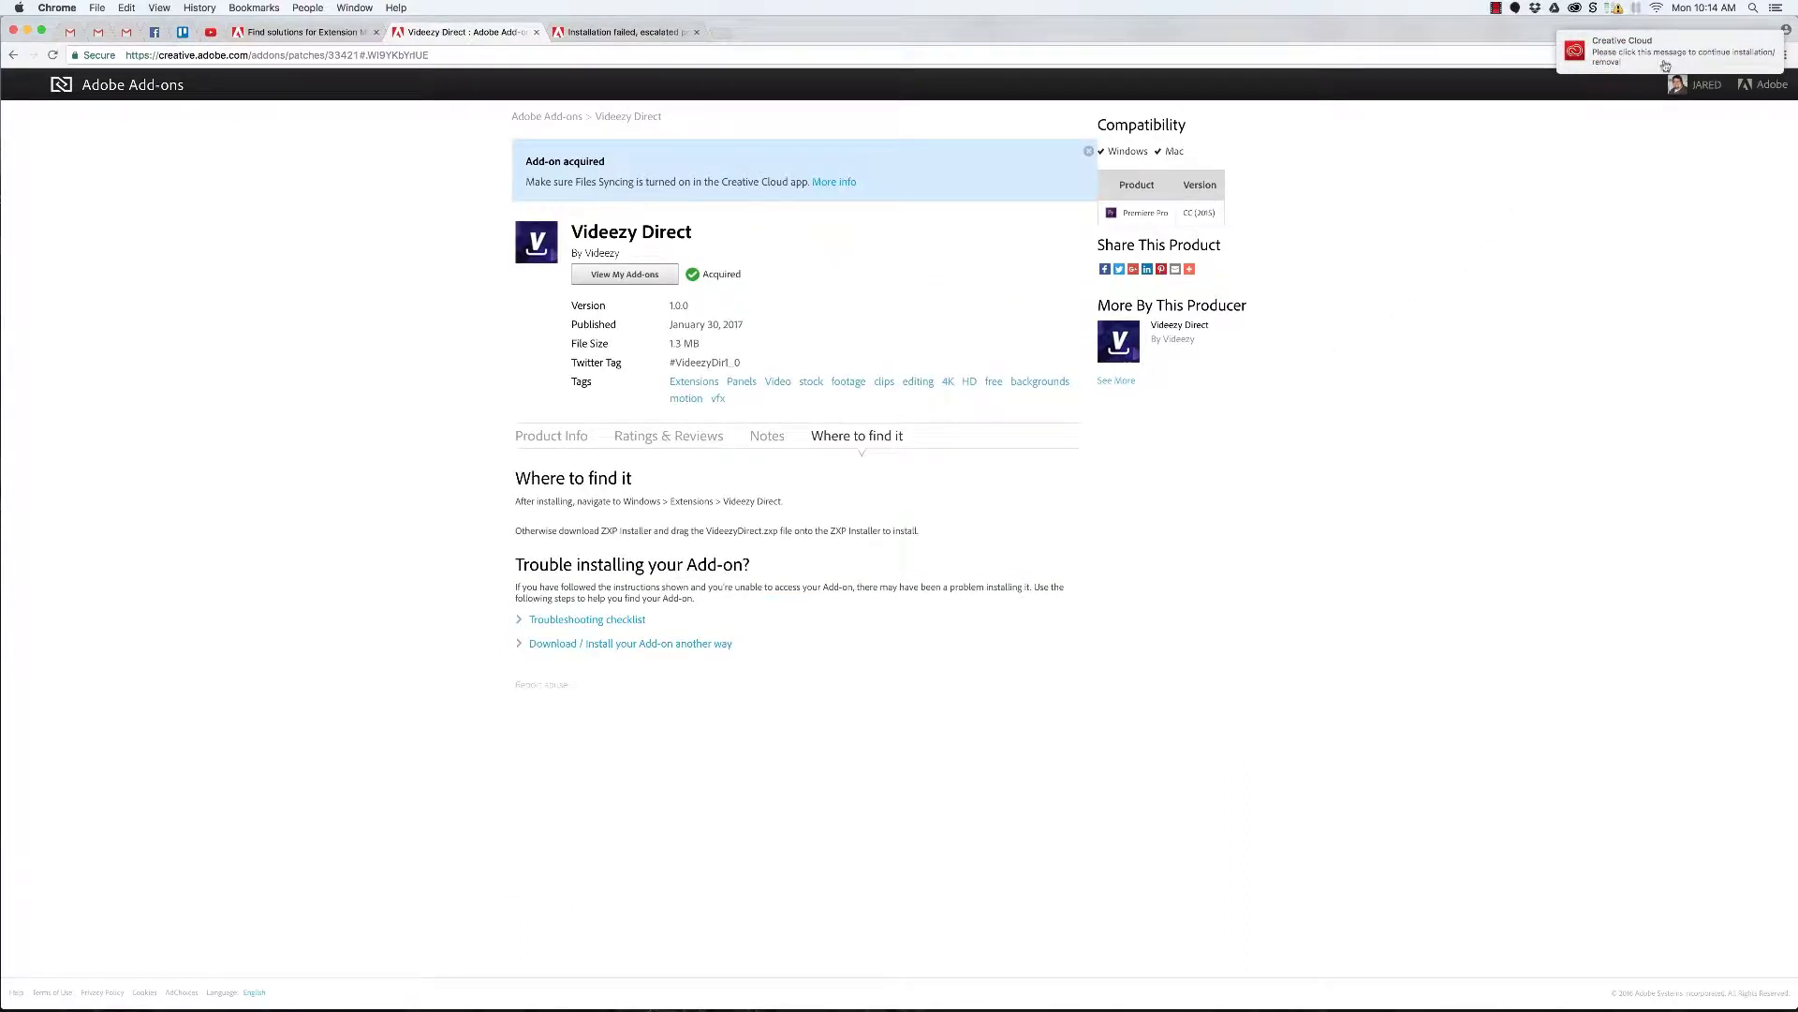
click(1665, 66)
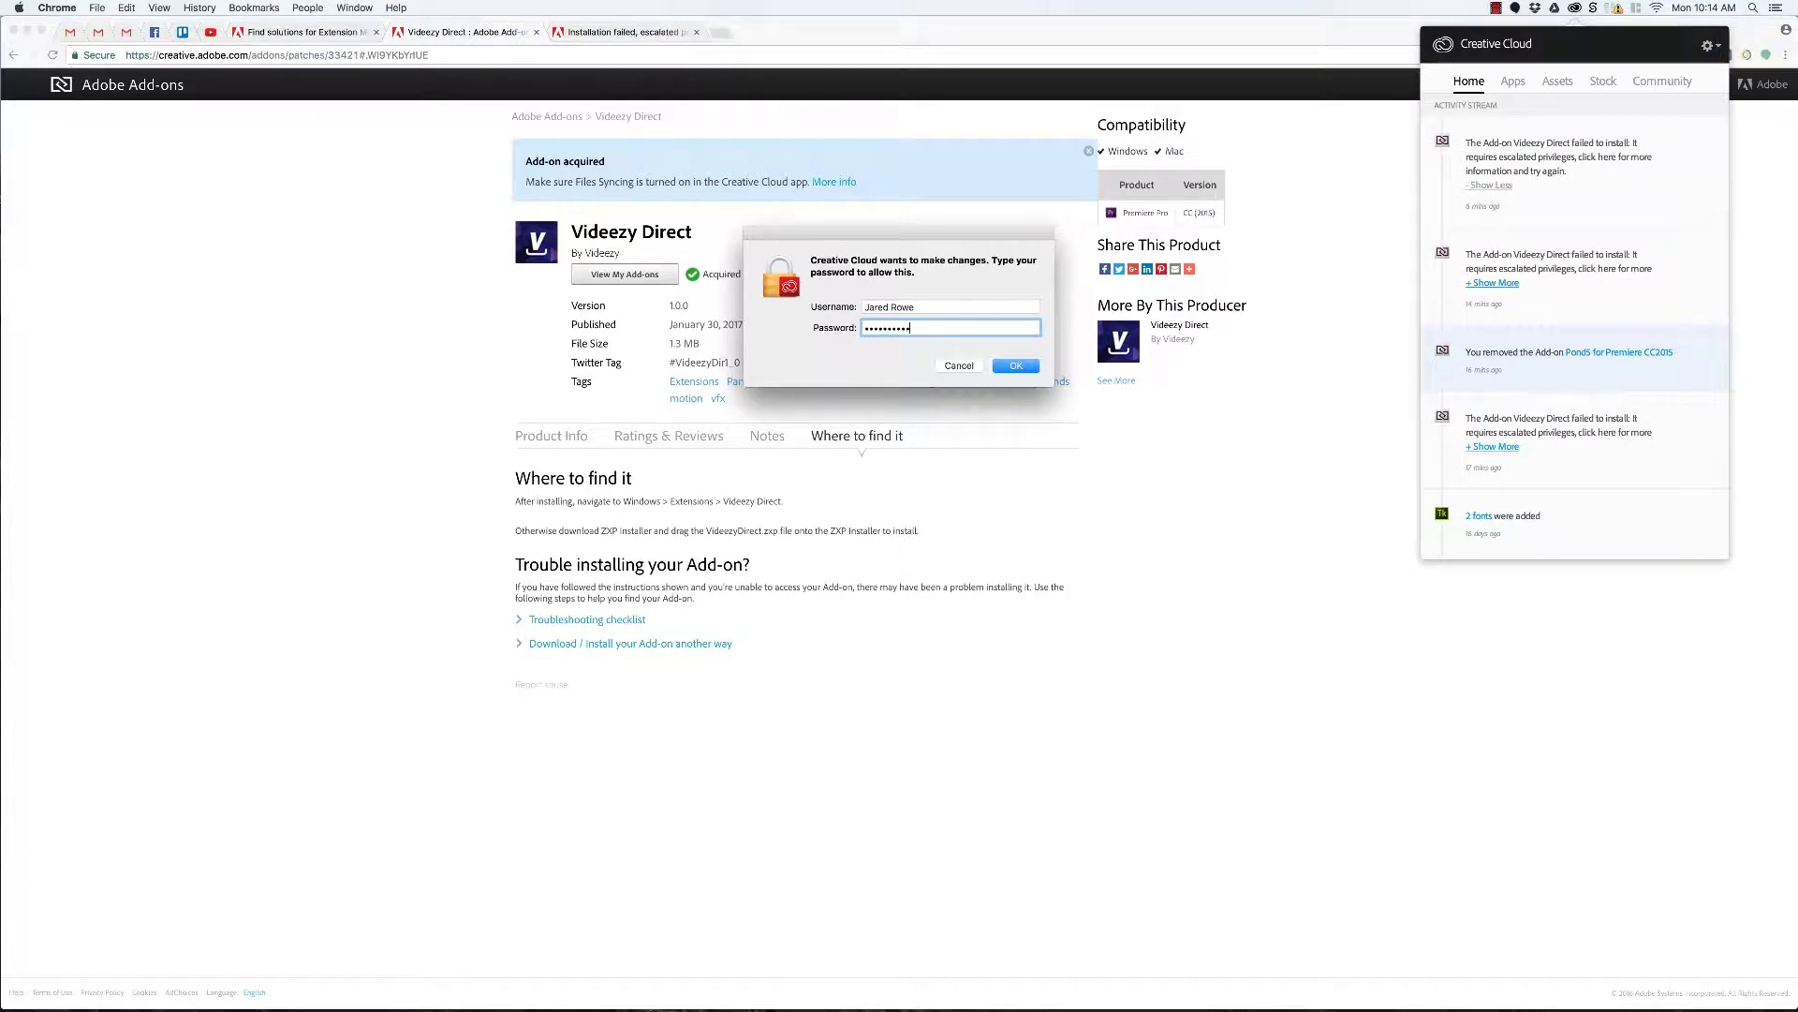
key(Return)
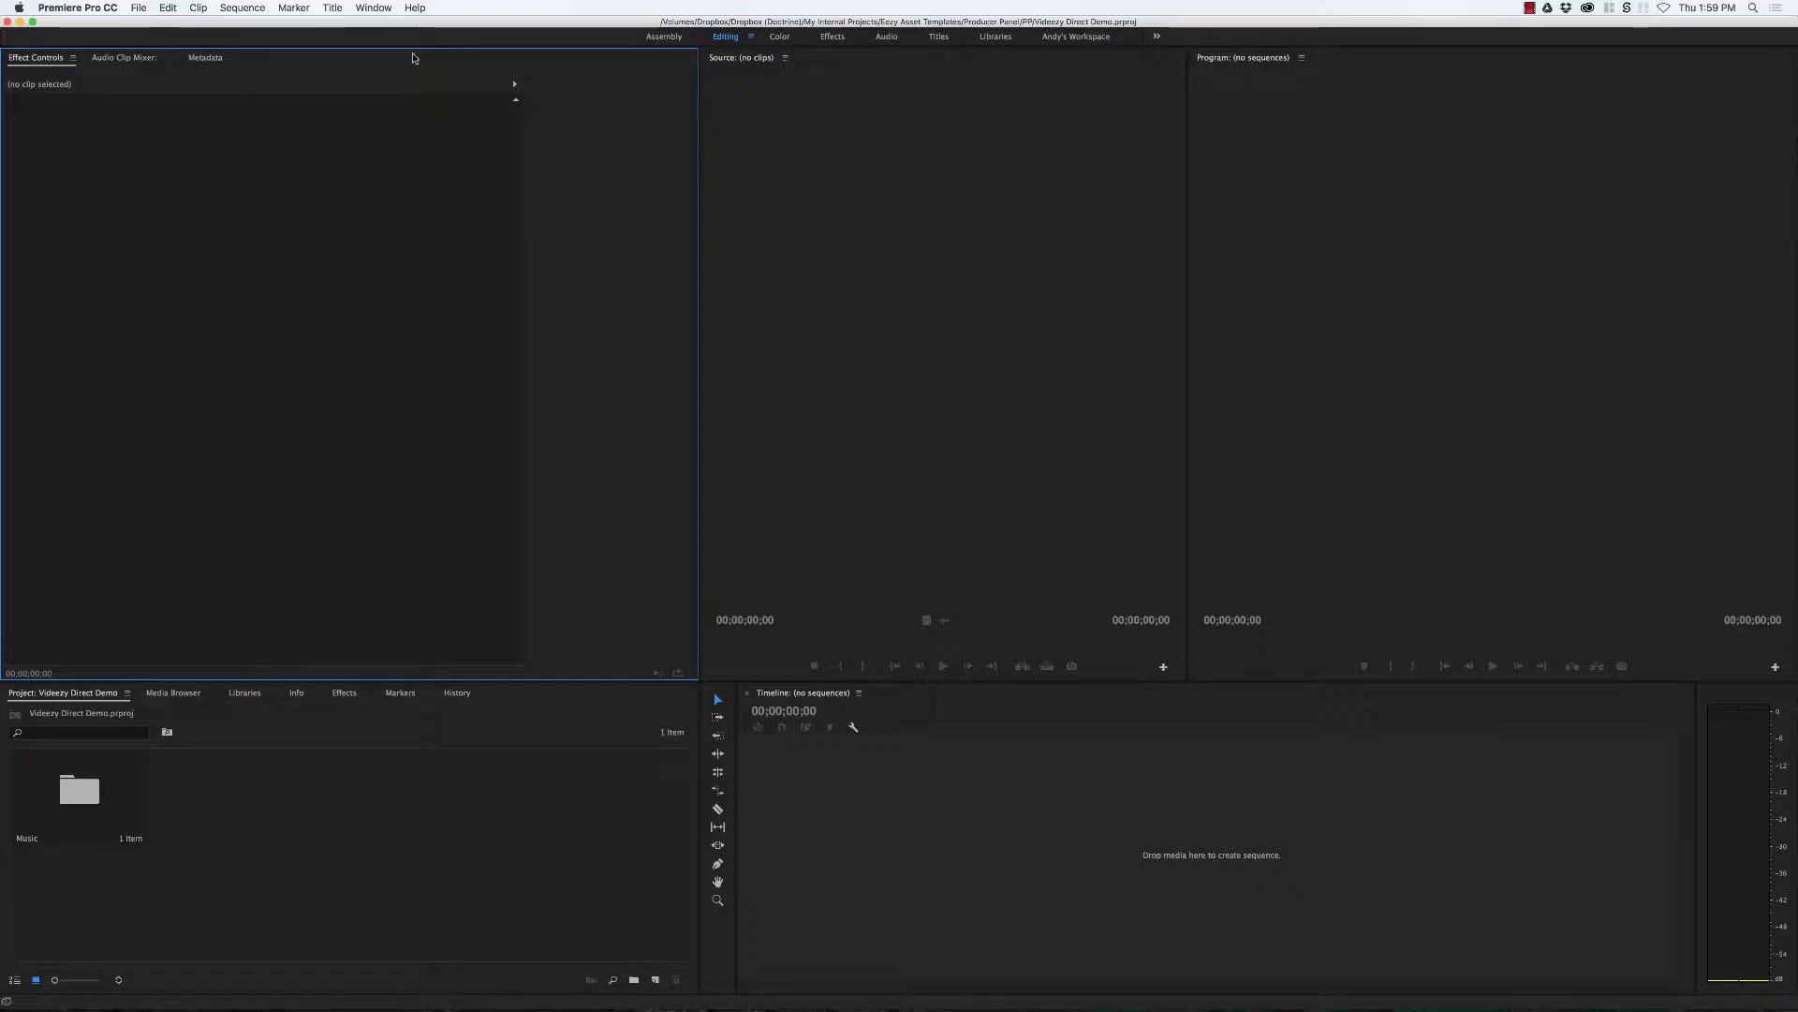
Step: Open the Videezy Direct panel from Window > Extensions
click(390, 9)
mouse_move(440, 60)
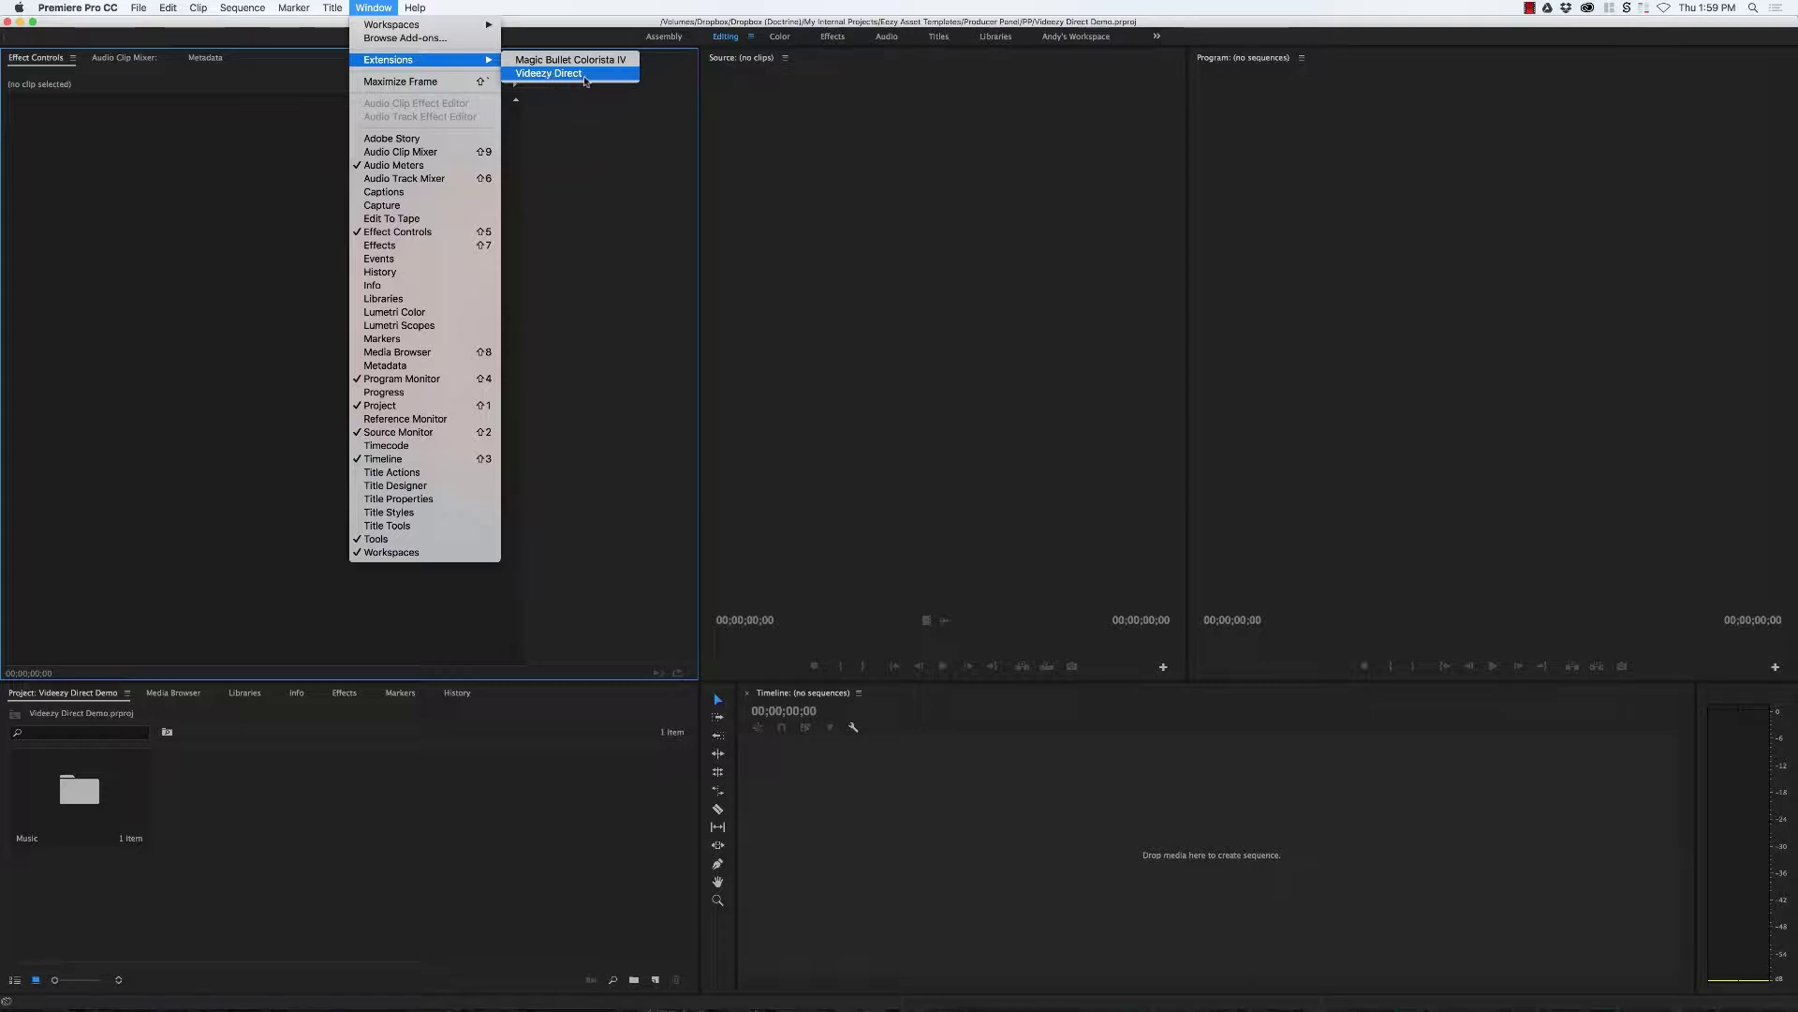
click(547, 74)
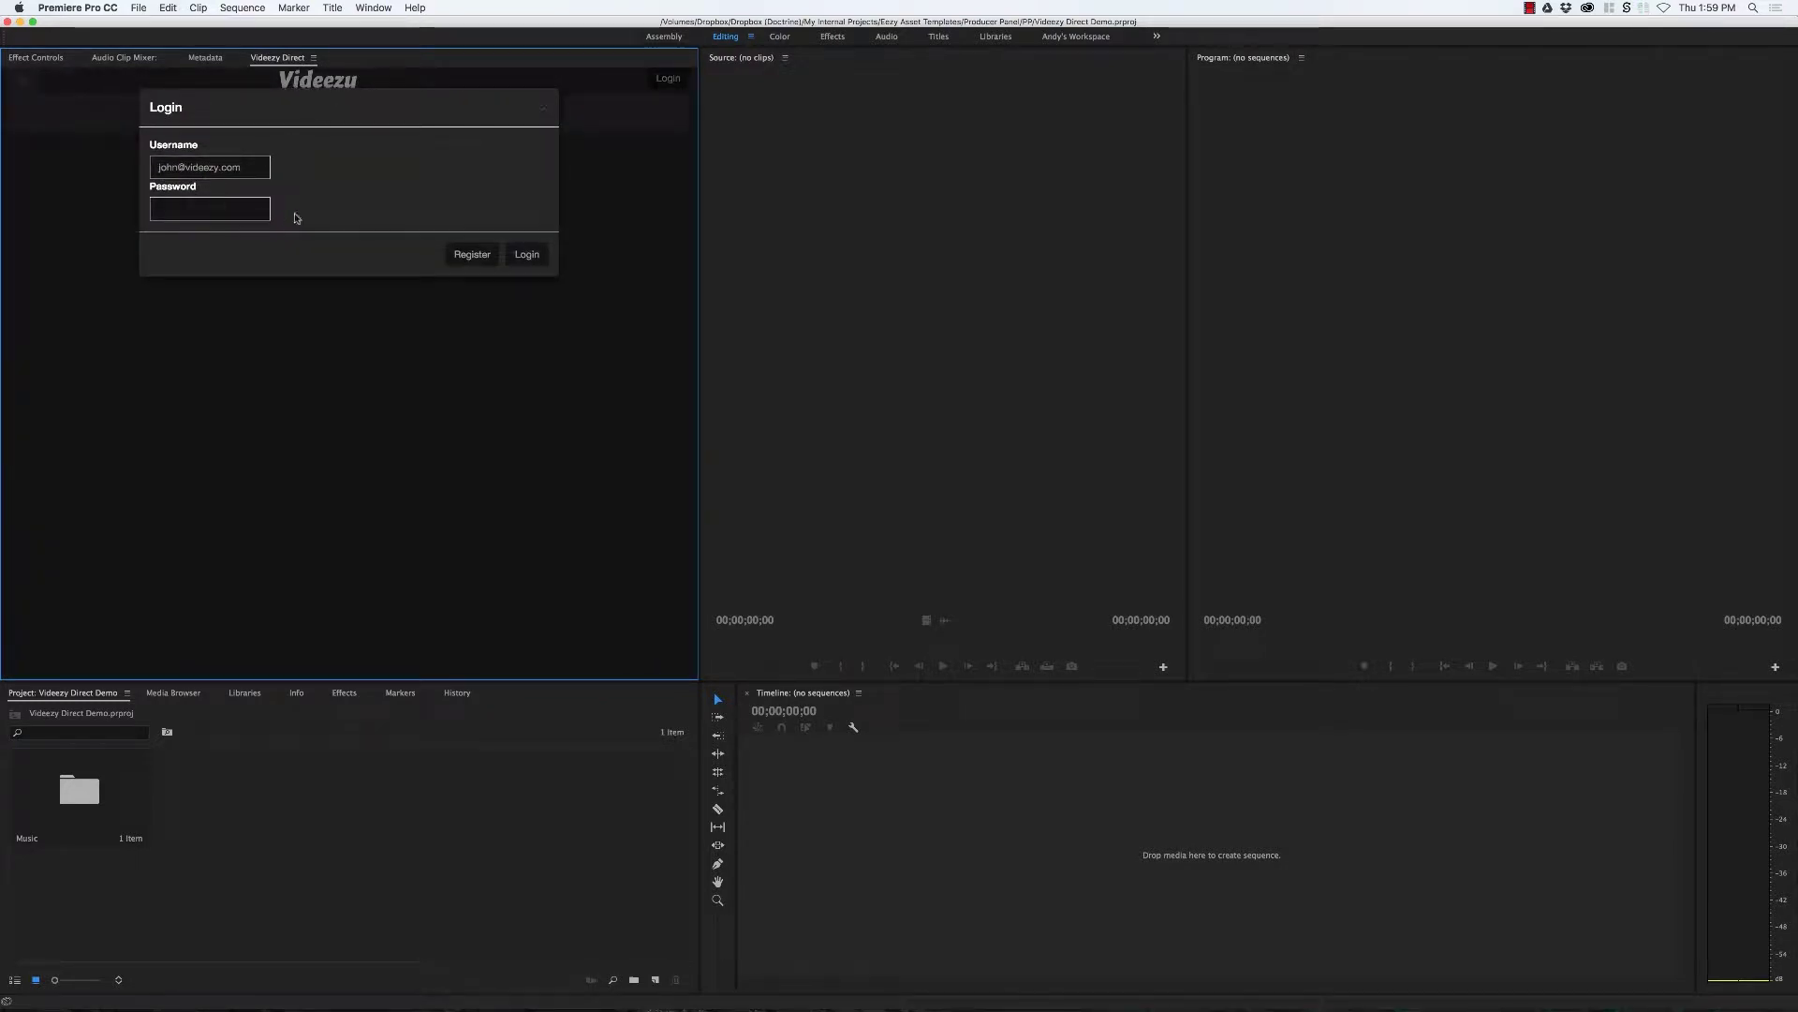
Step: After a brief signup-page detour, log in to Videezy with the account username and password
click(473, 254)
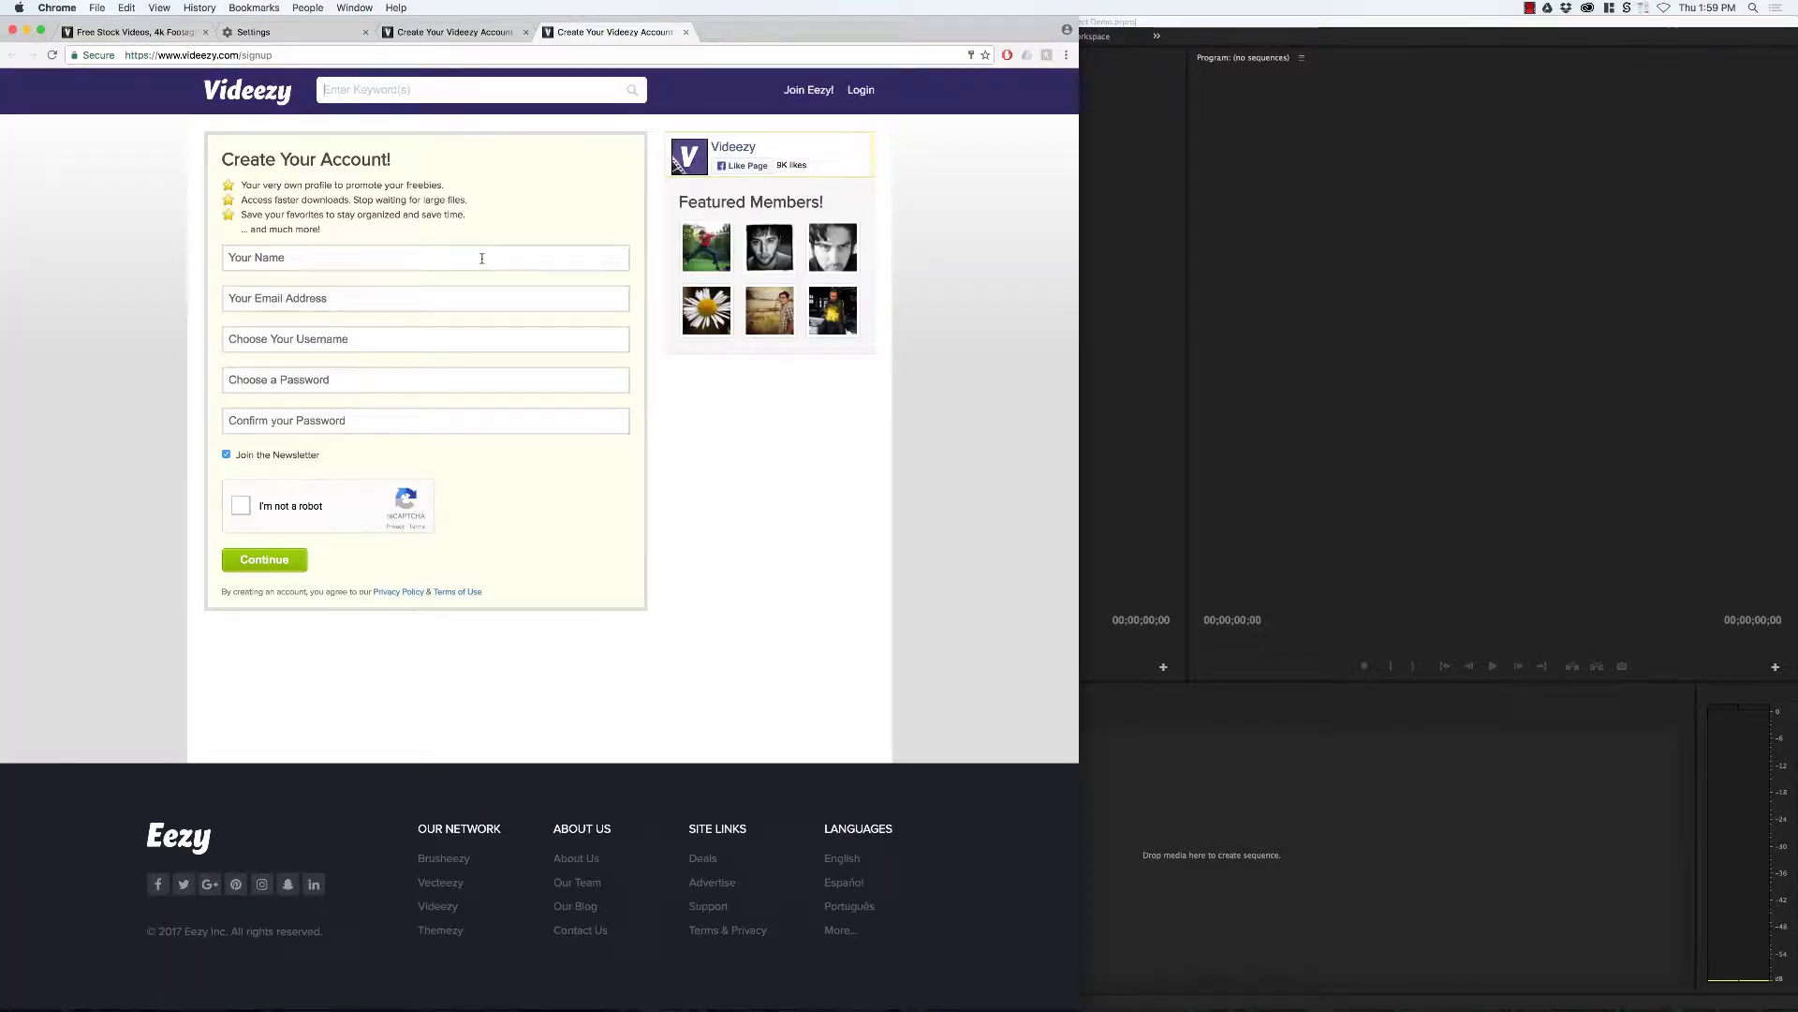
key(super+Tab)
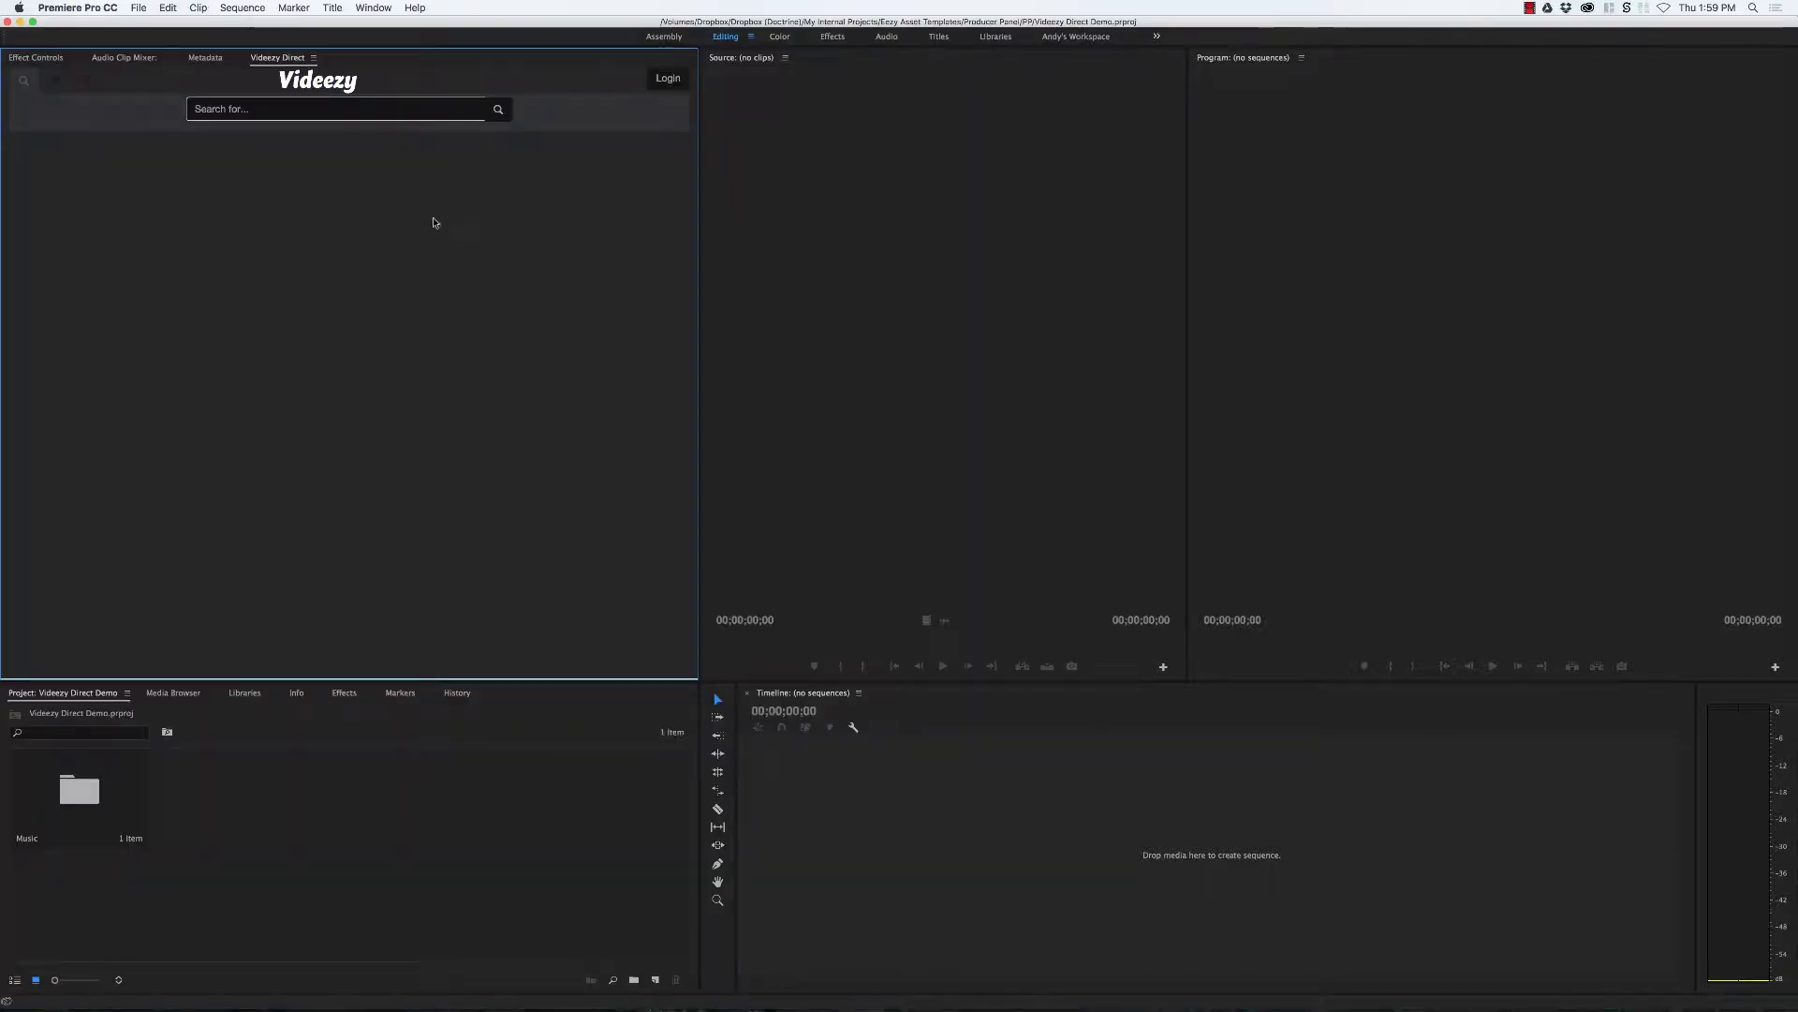
click(668, 78)
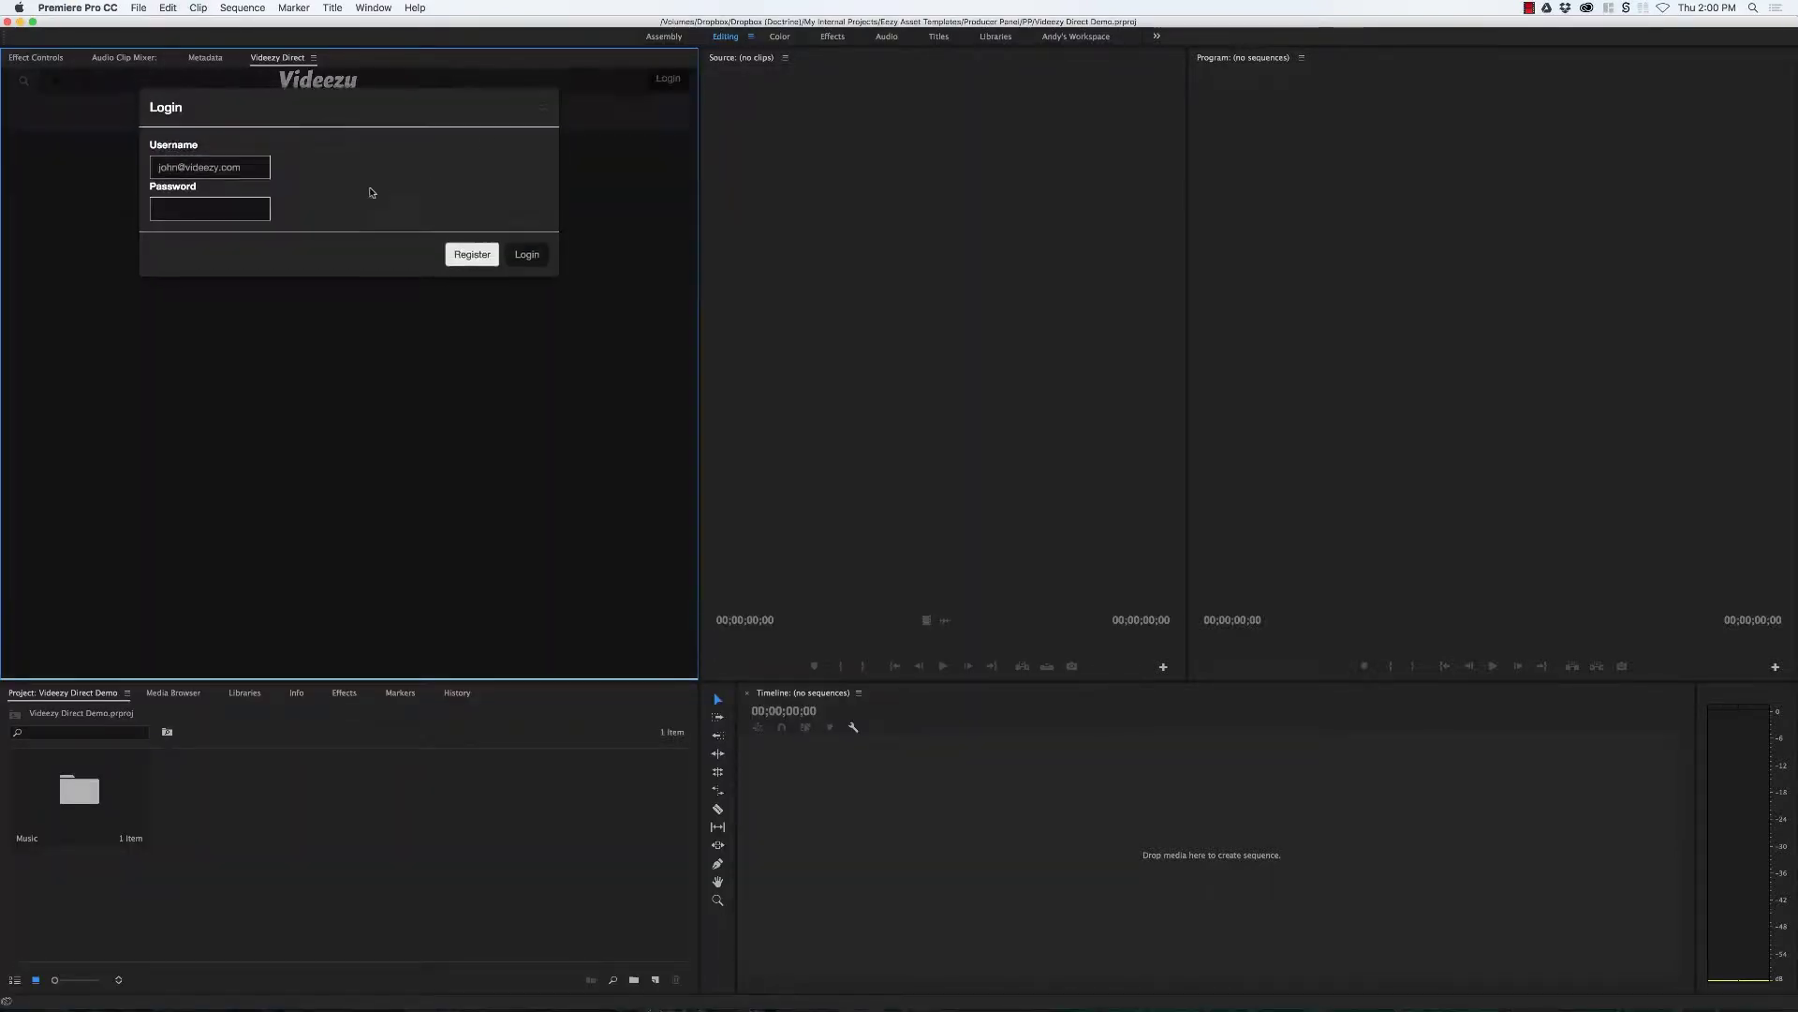
click(253, 172)
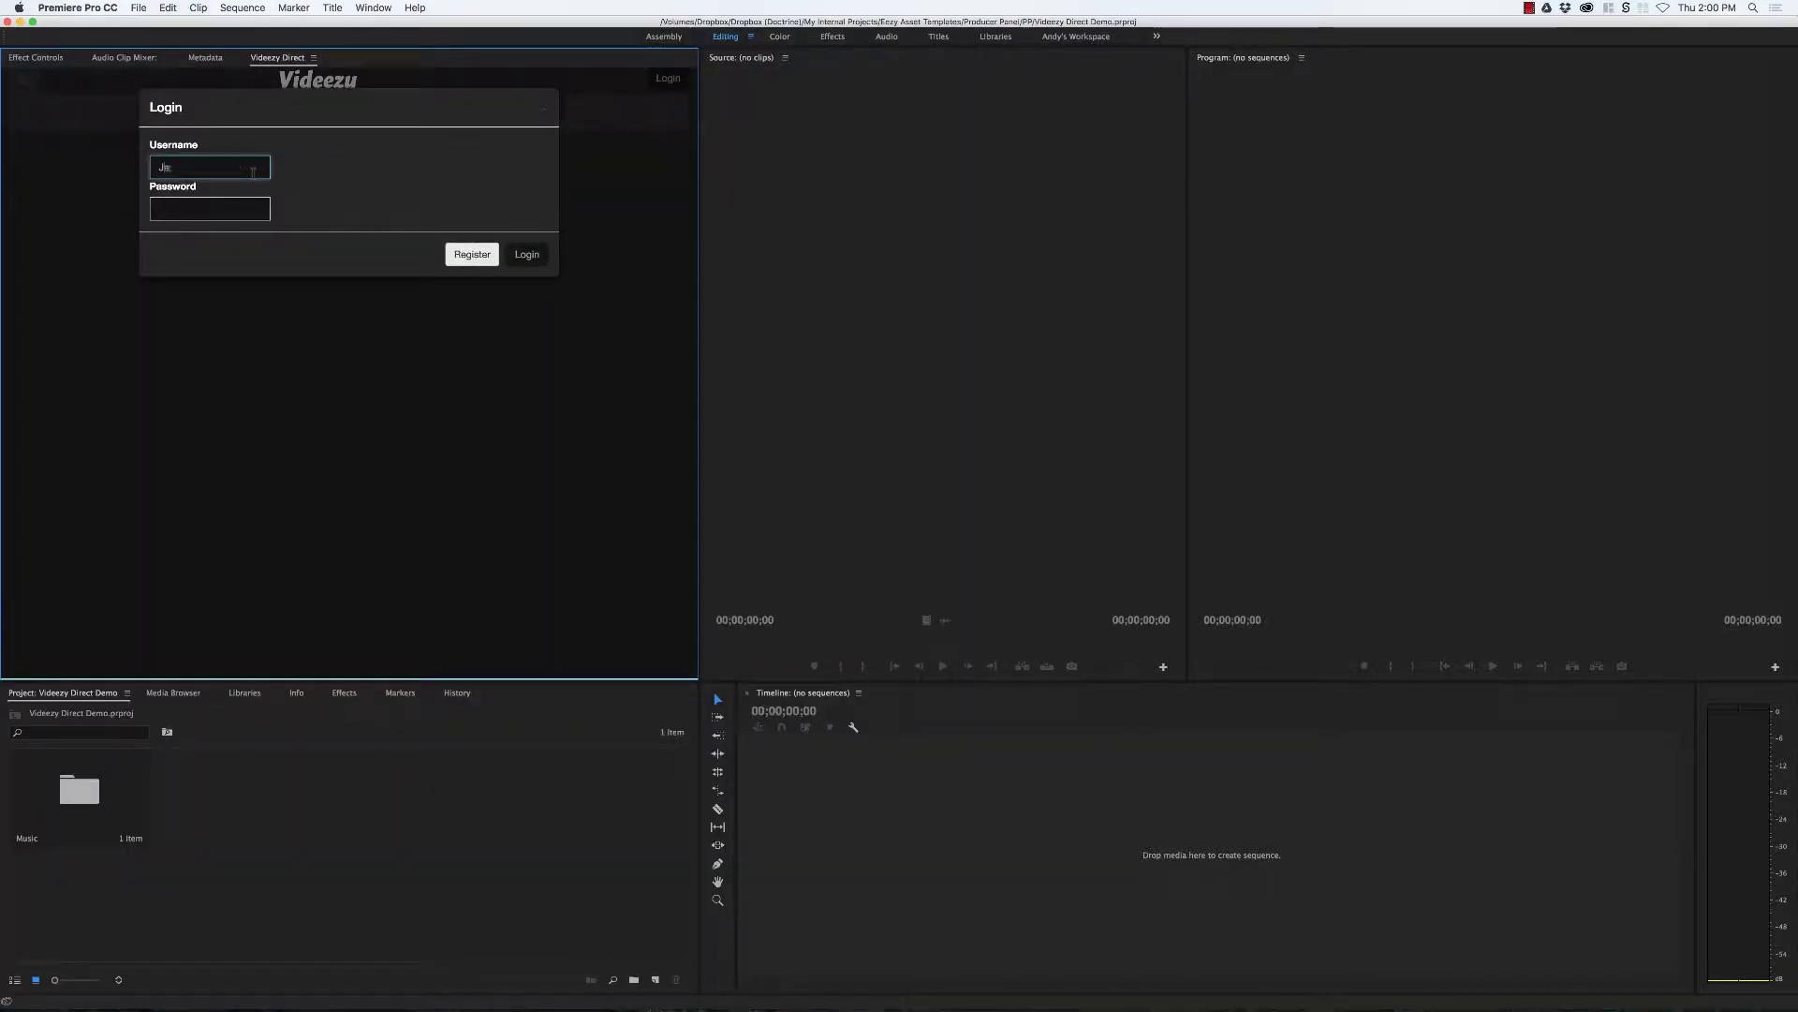
click(231, 212)
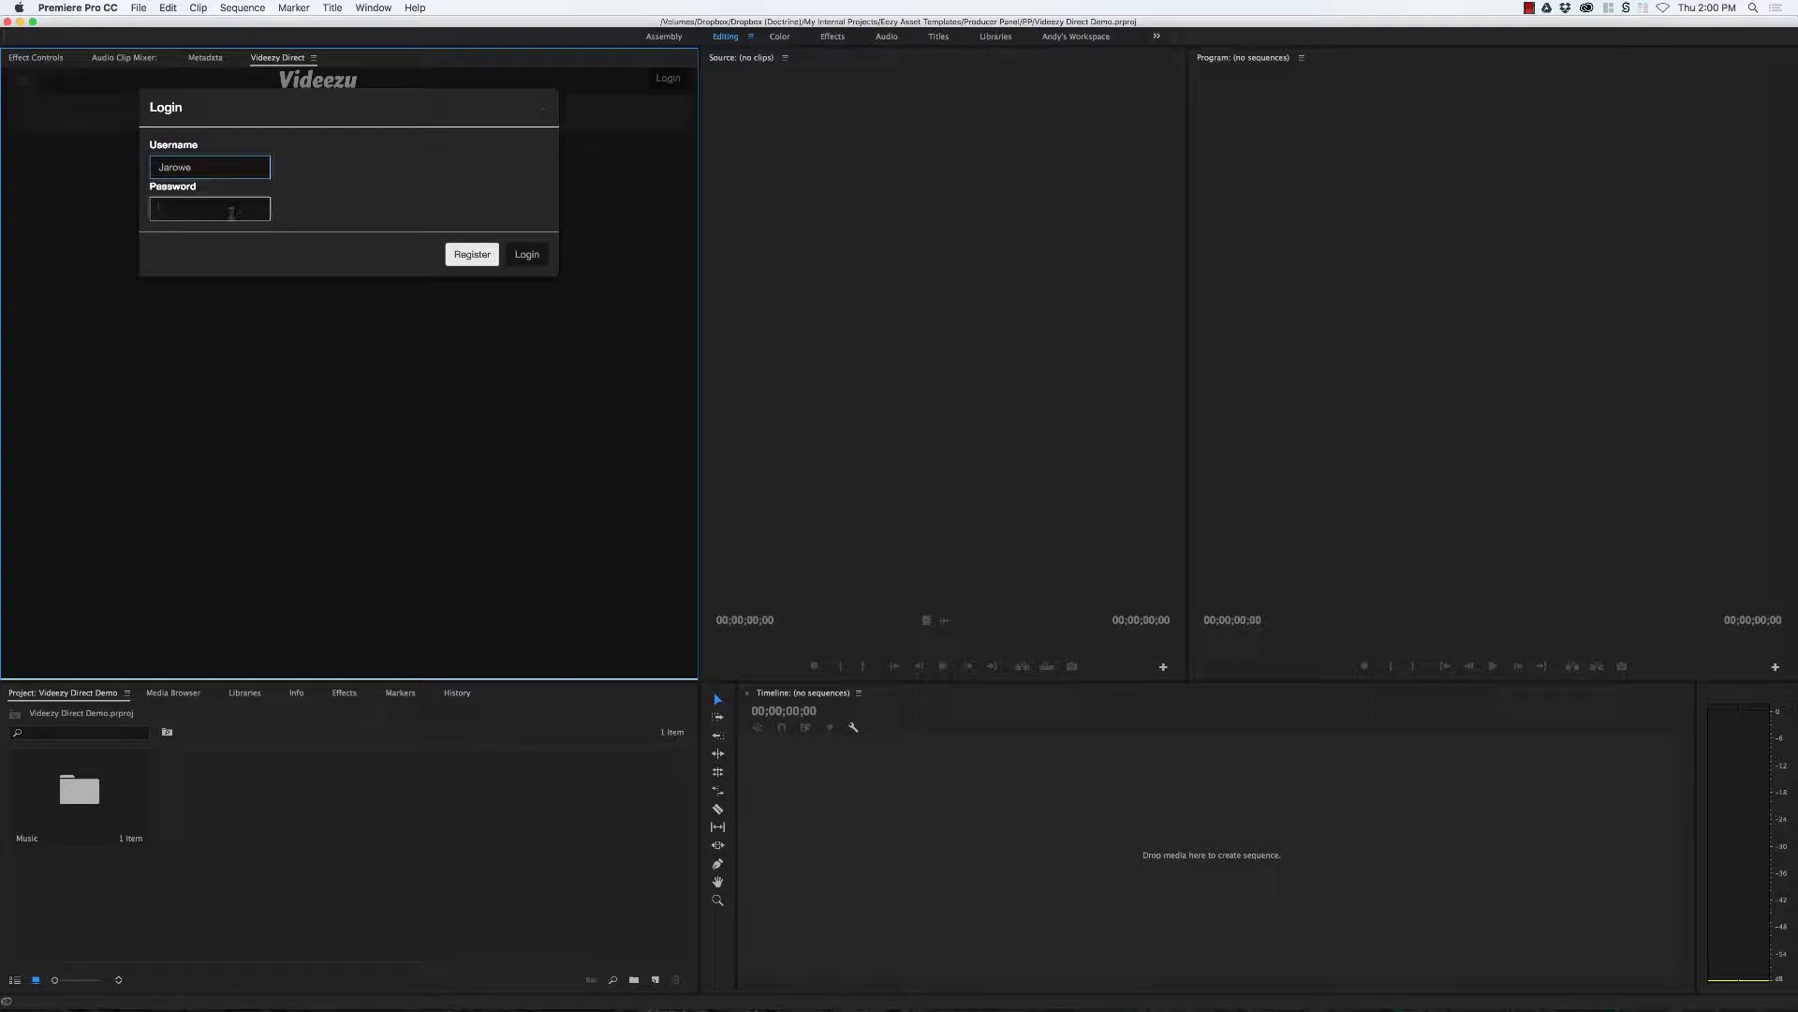
click(522, 254)
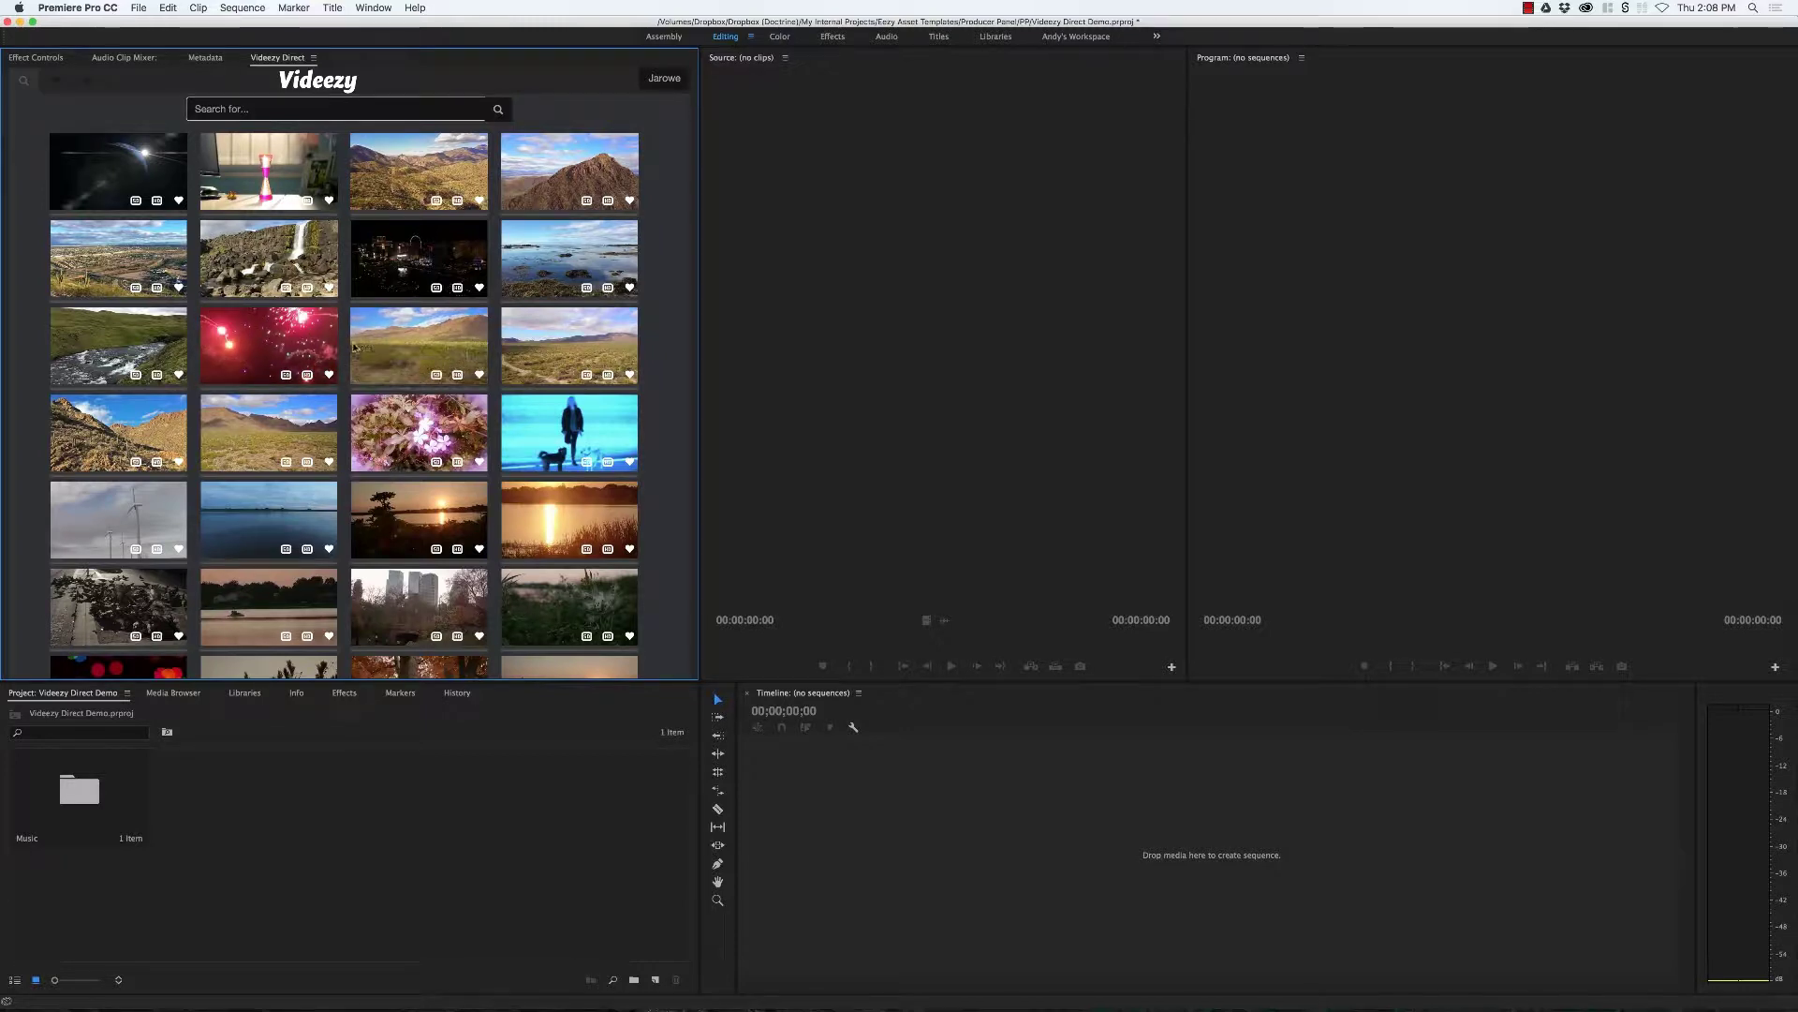
Step: Scroll the Videezy clips, favourite the spinning earth clip, and browse the next page of 38
scroll(354, 348, down, 5)
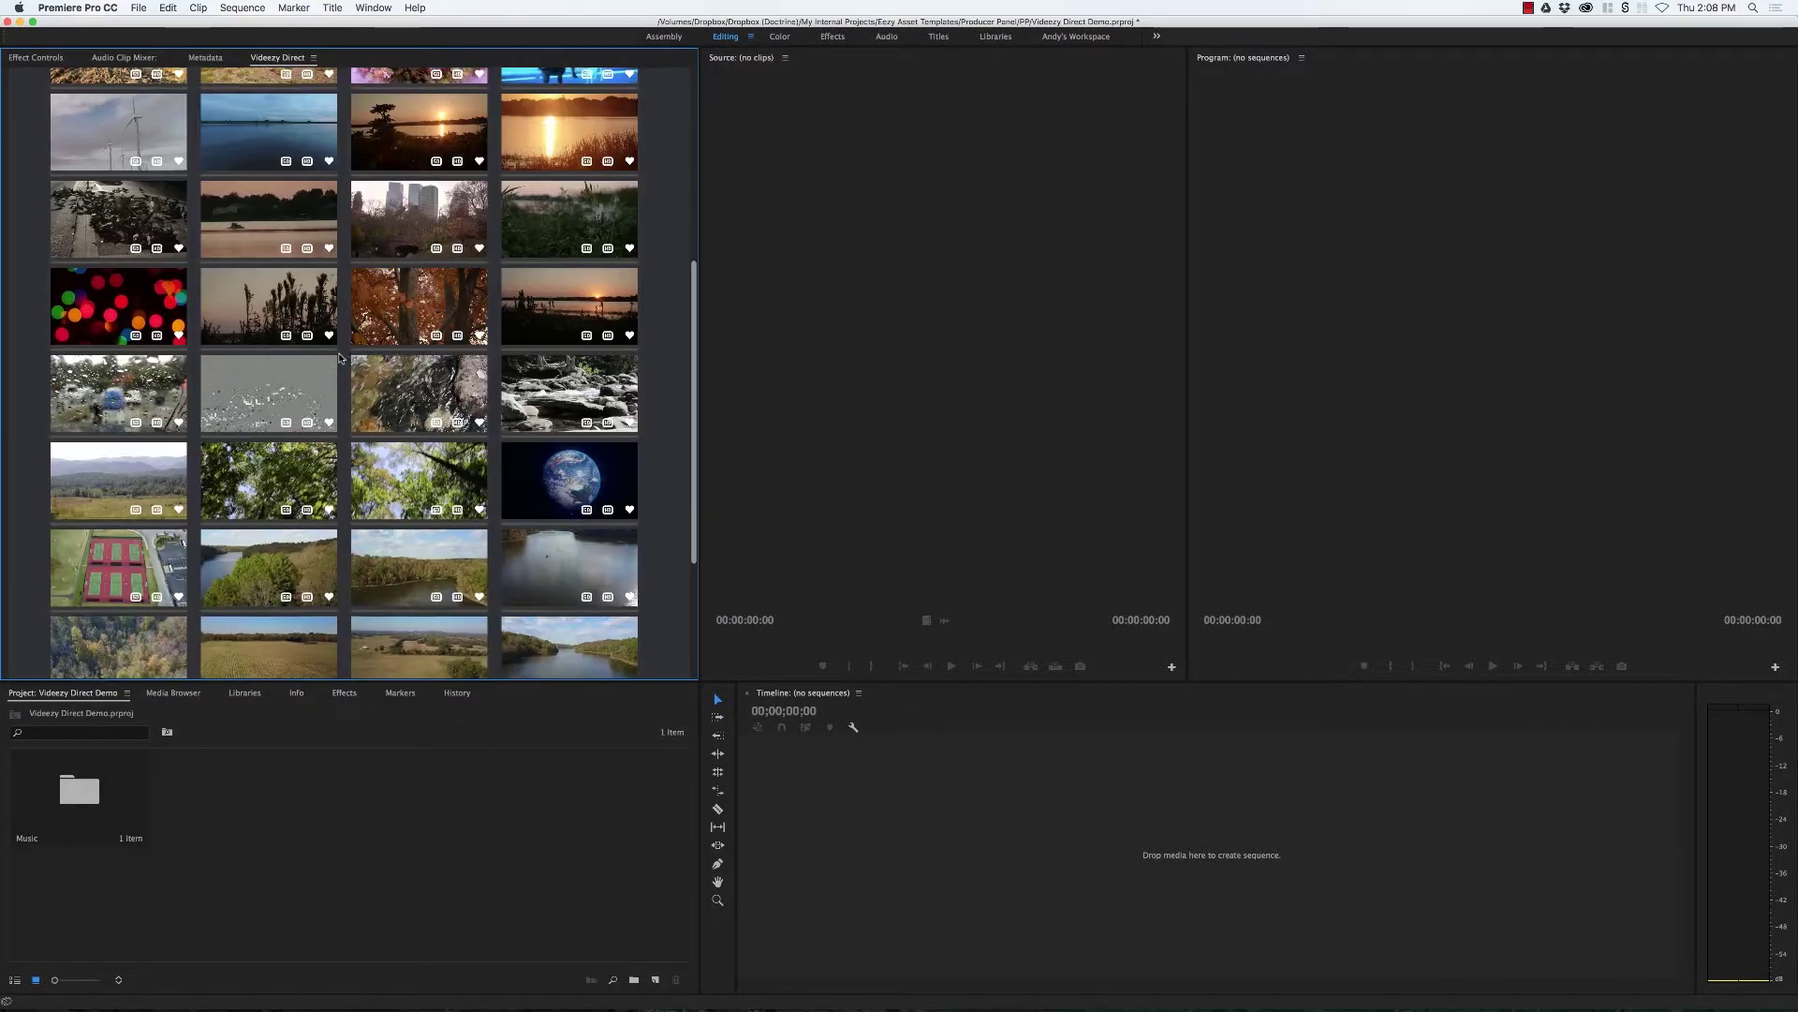
scroll(340, 357, down, 3)
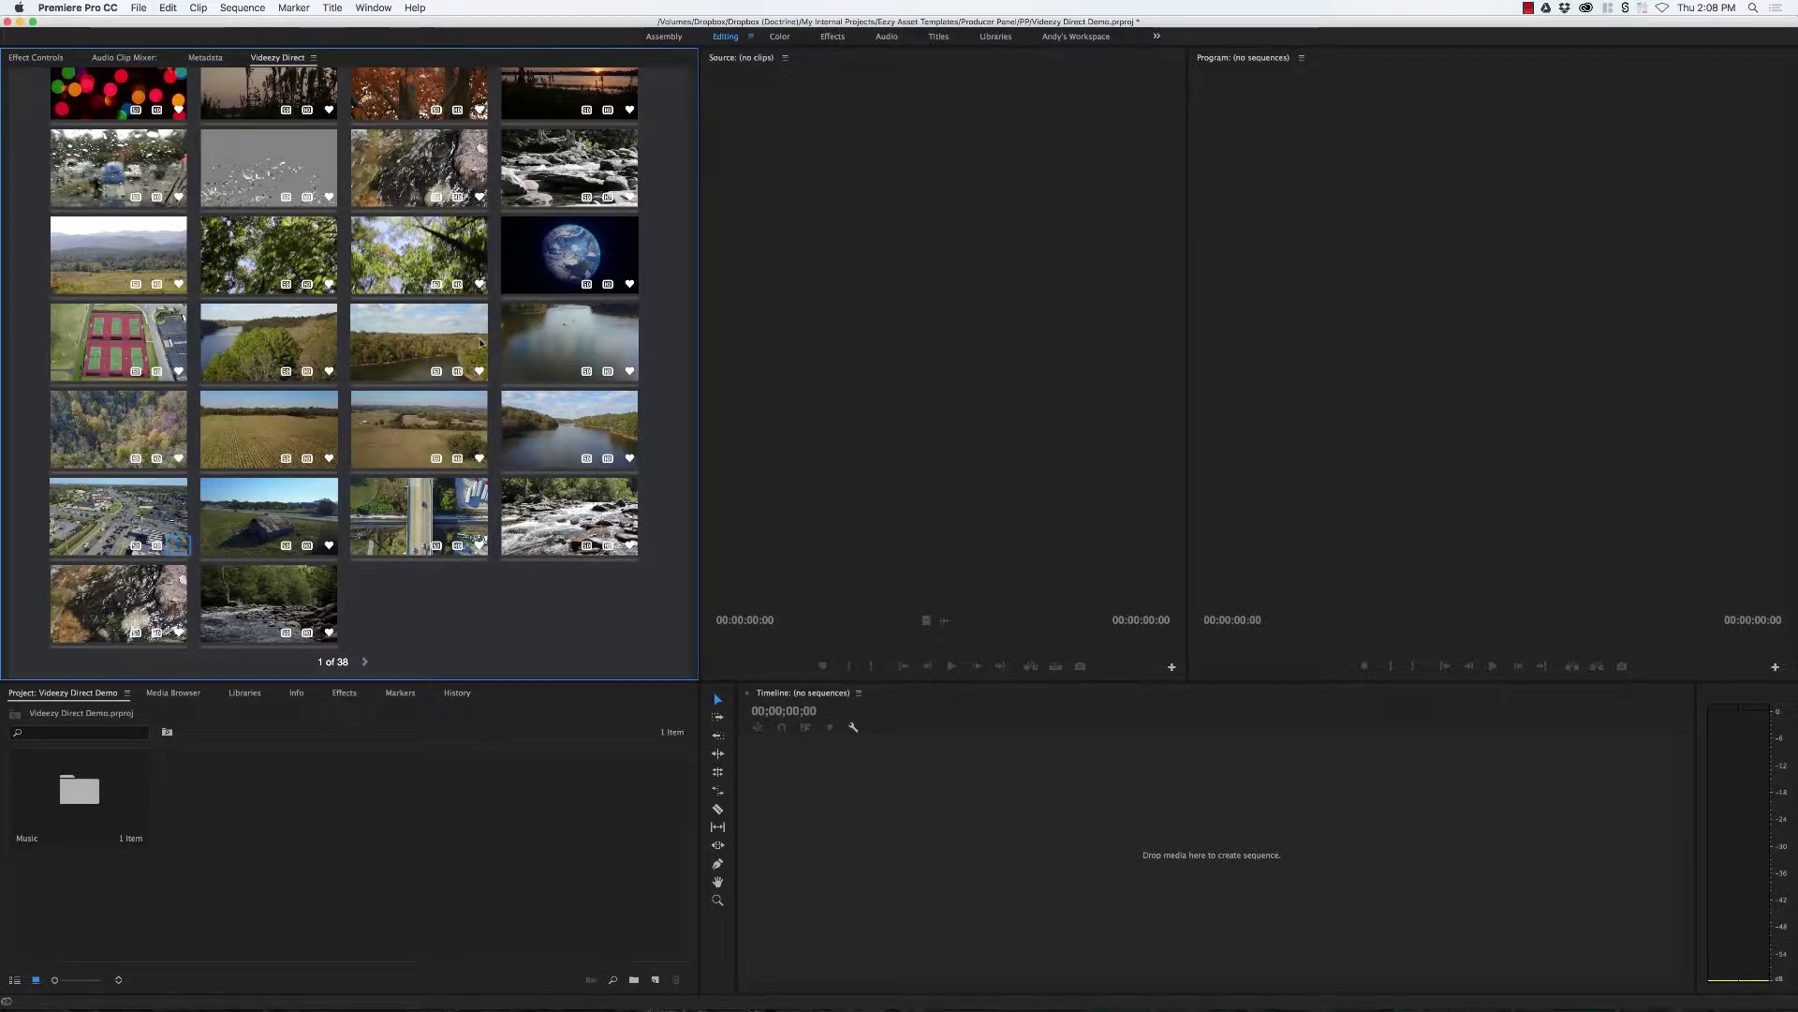
click(629, 284)
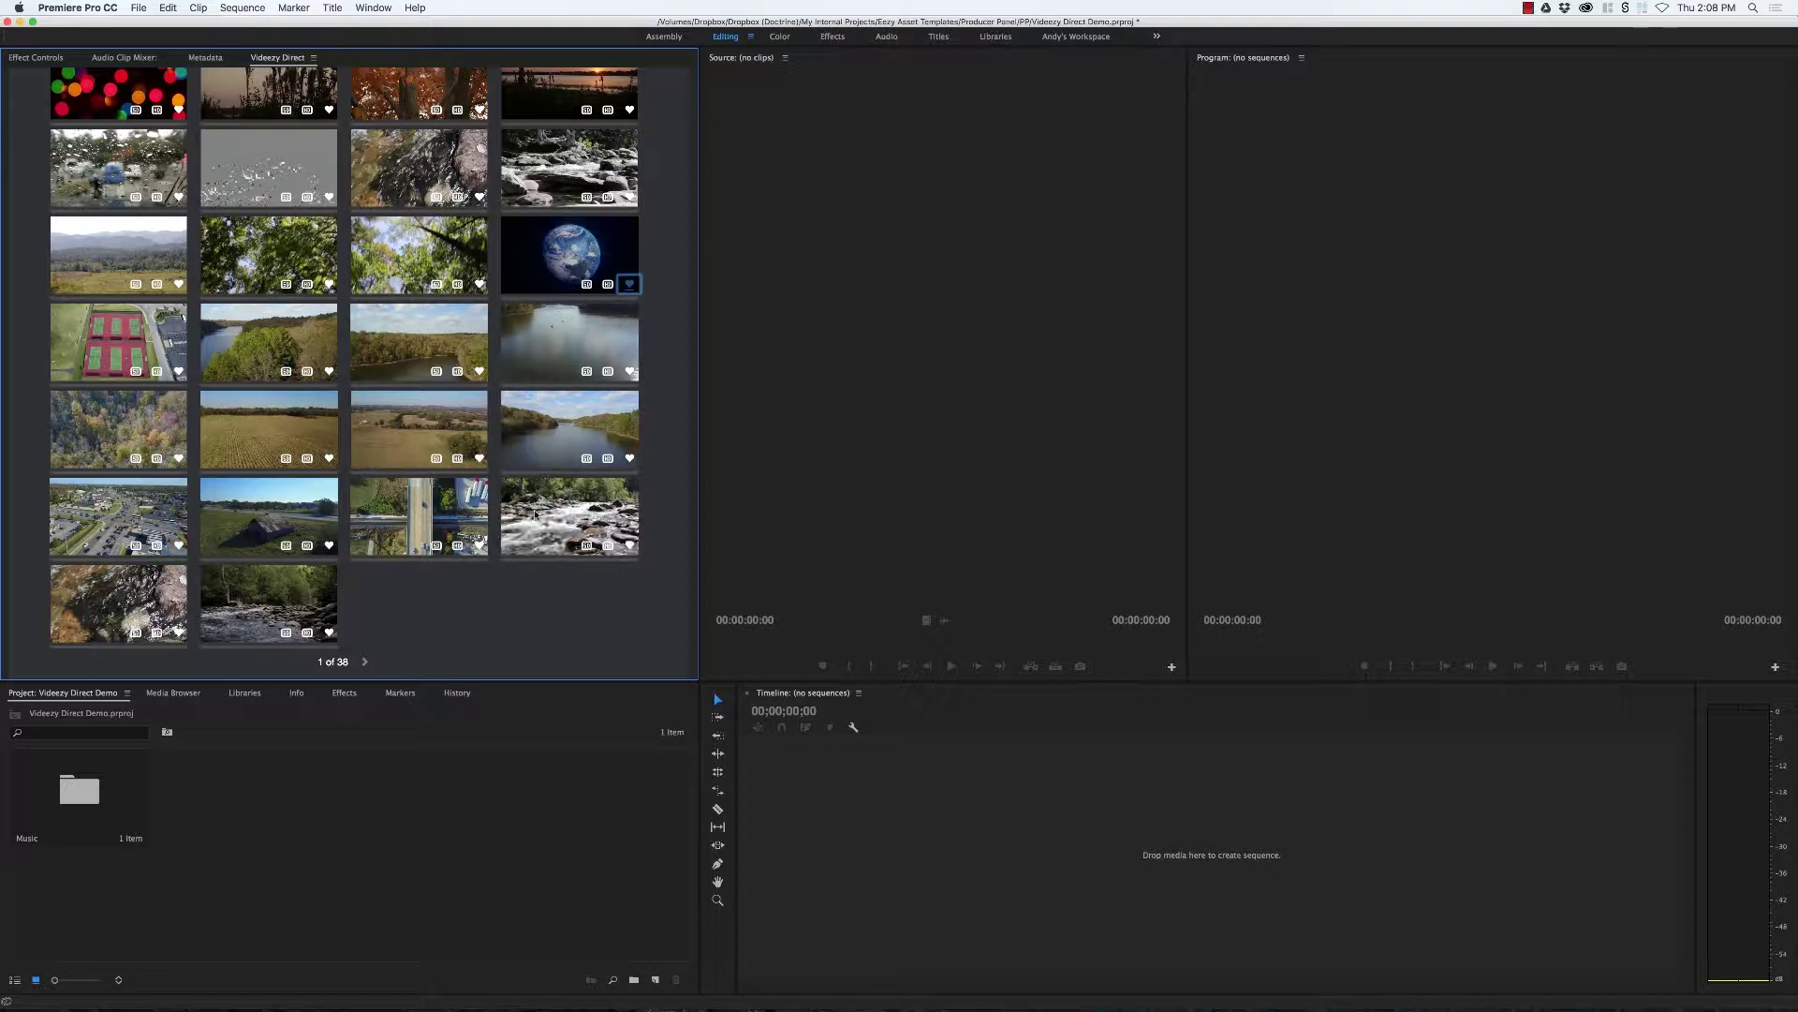
click(364, 662)
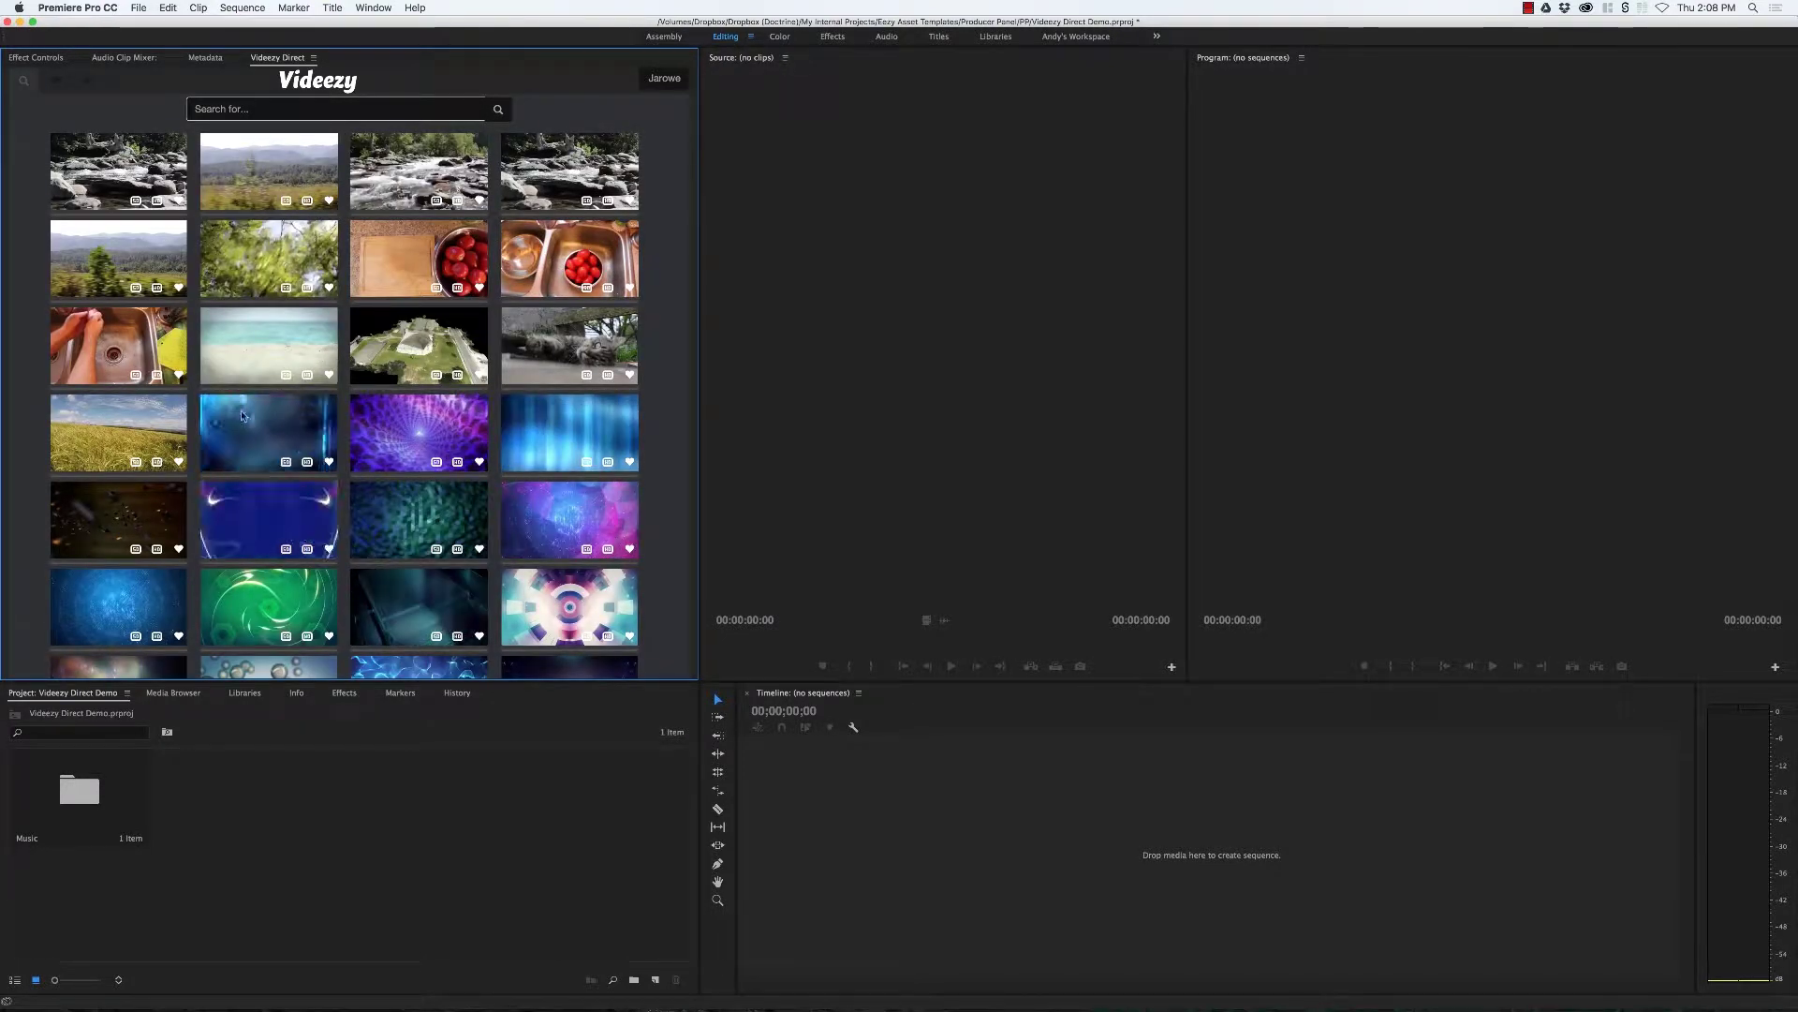
scroll(263, 450, down, 3)
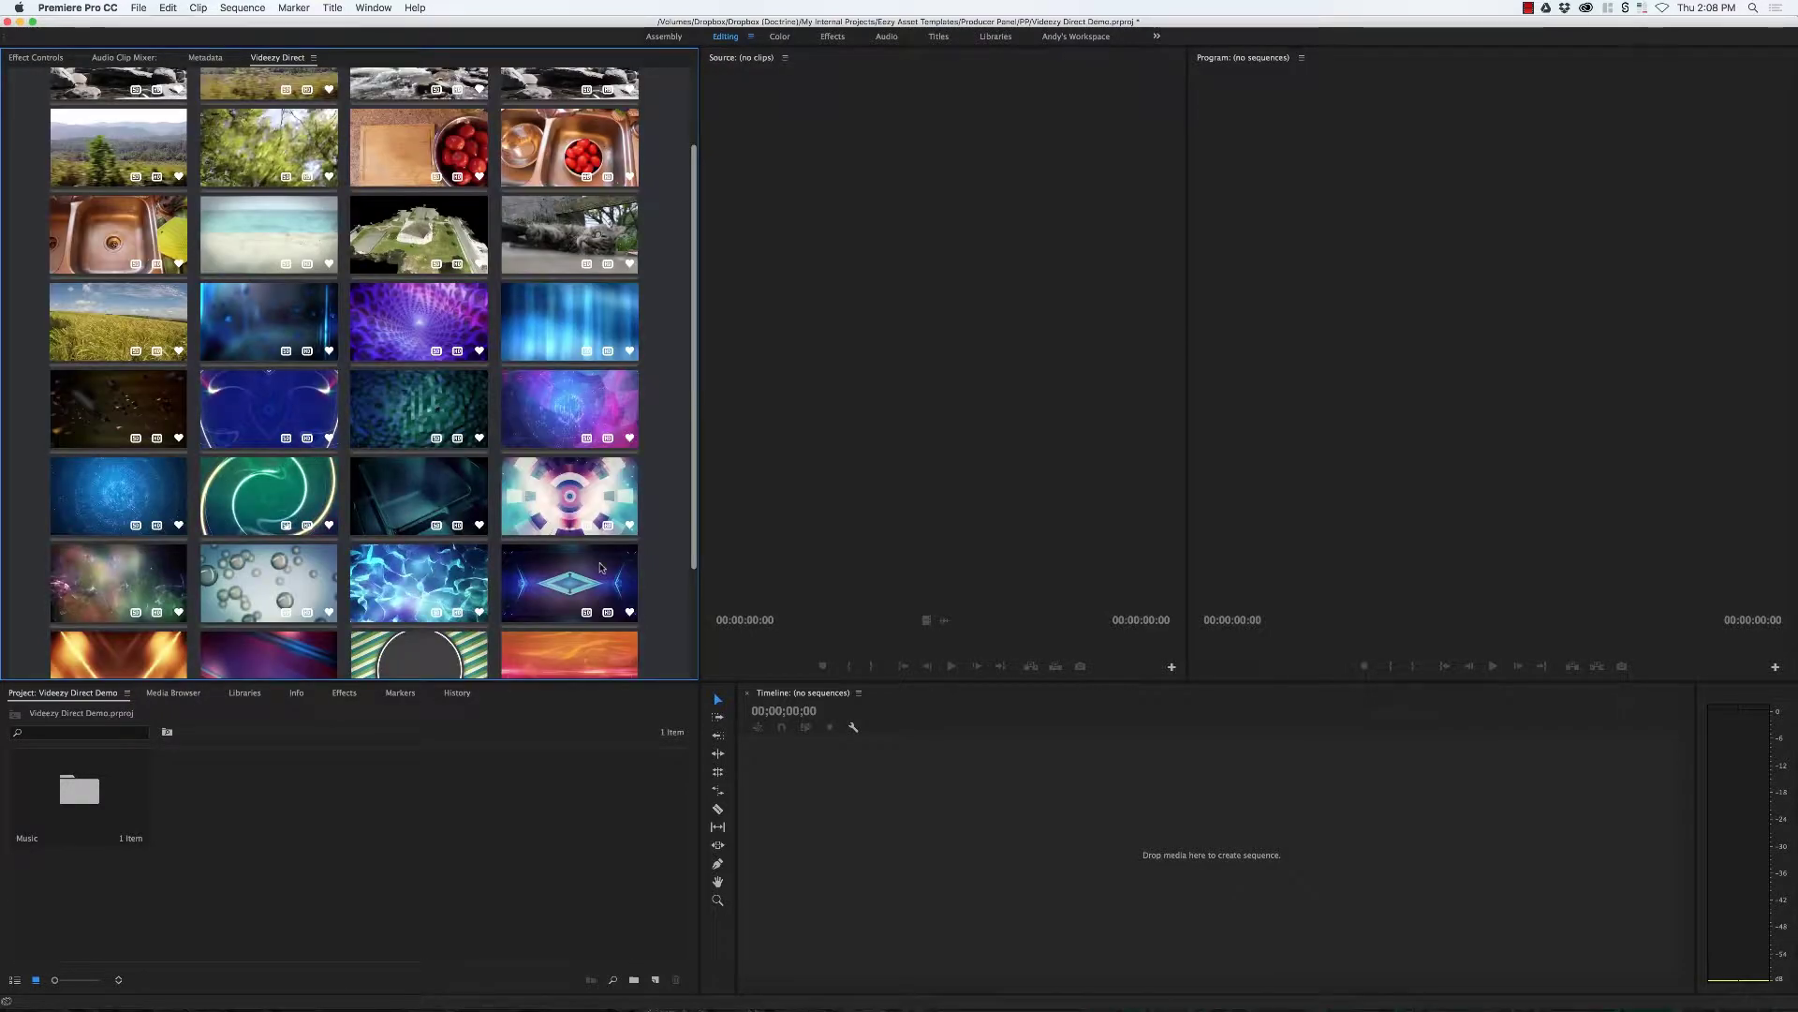
scroll(600, 566, down, 3)
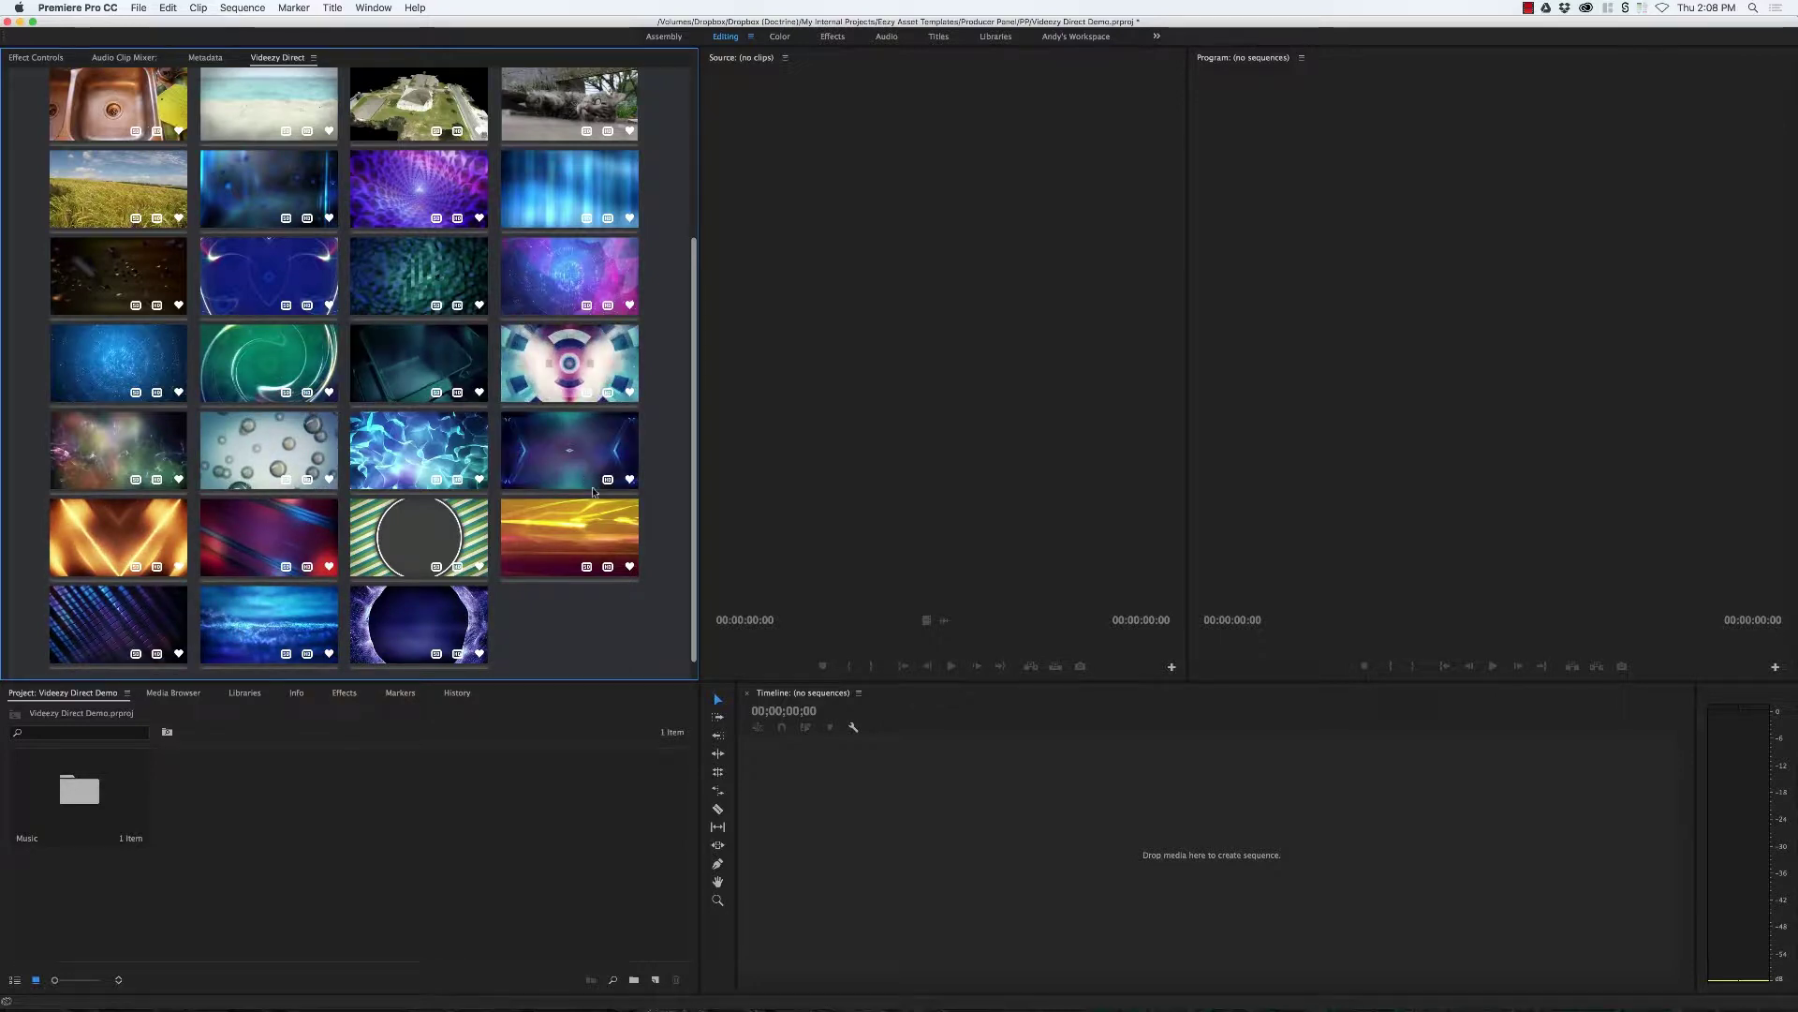
scroll(487, 572, down, 1)
Step: Mark In and Out on Macro_Plex_4K_Motion_Background_Loop (4:20) and drag it into a new sequence
click(382, 659)
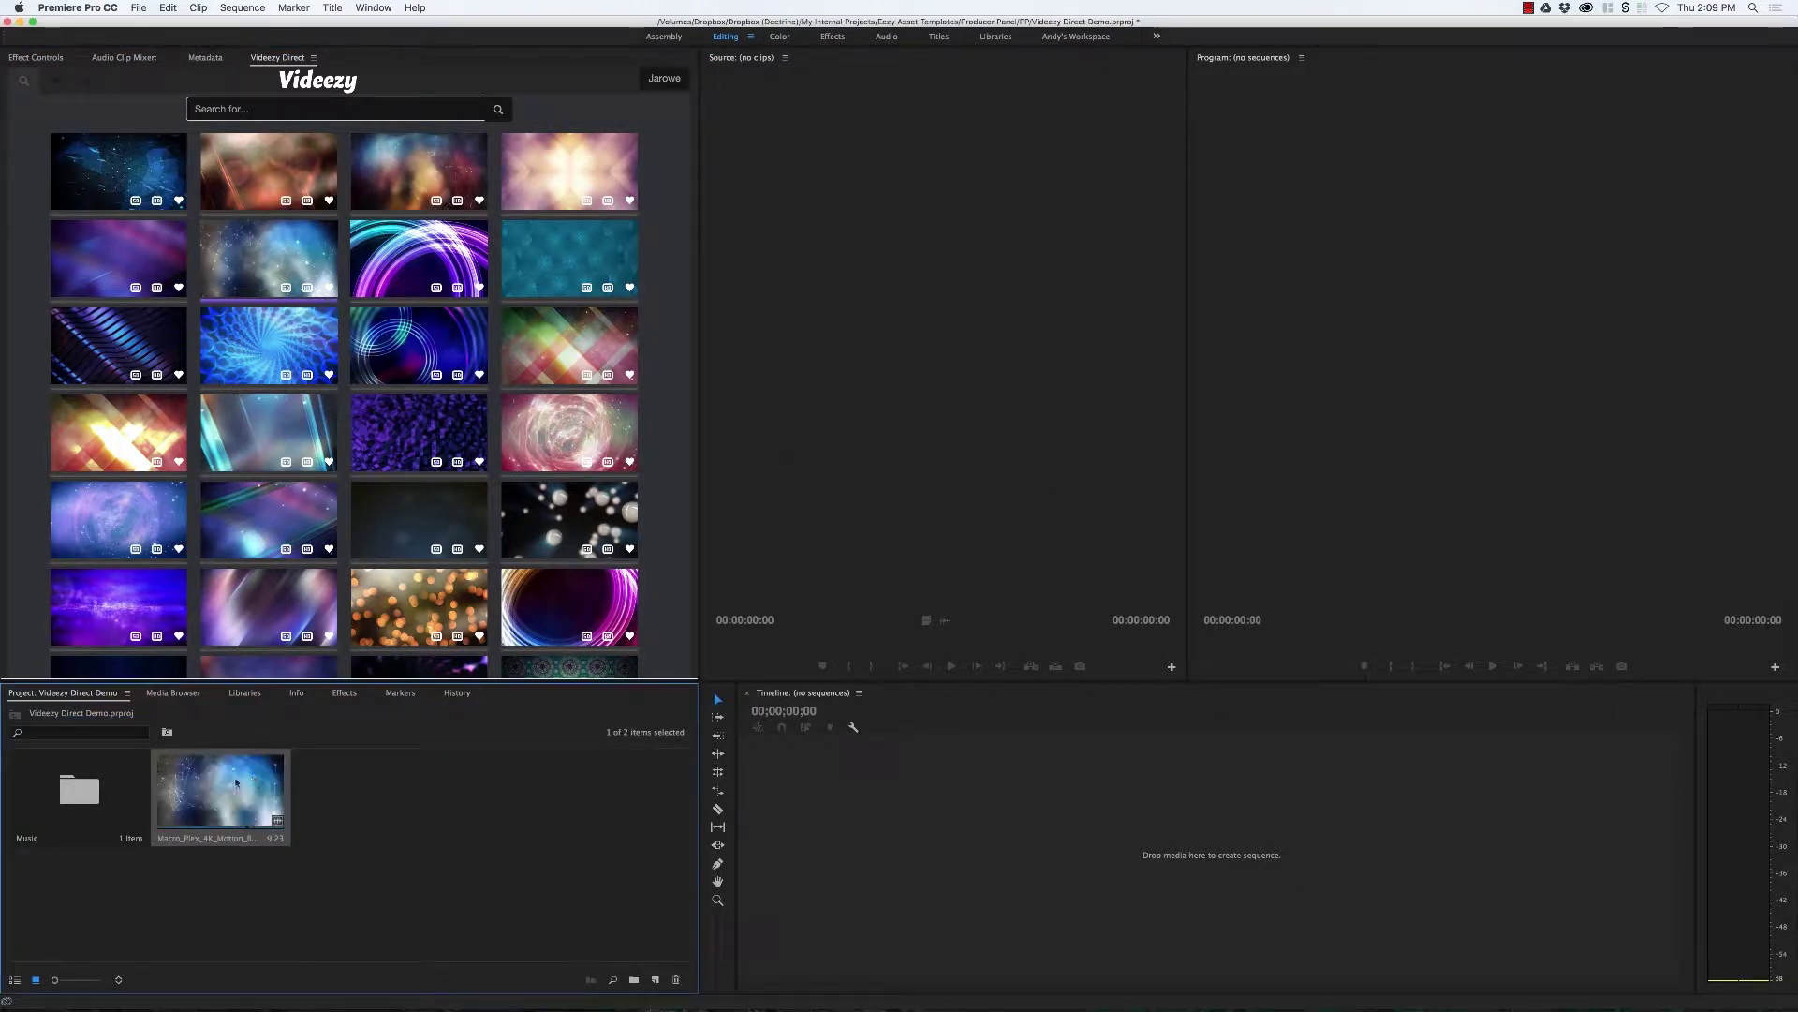
double_click(187, 813)
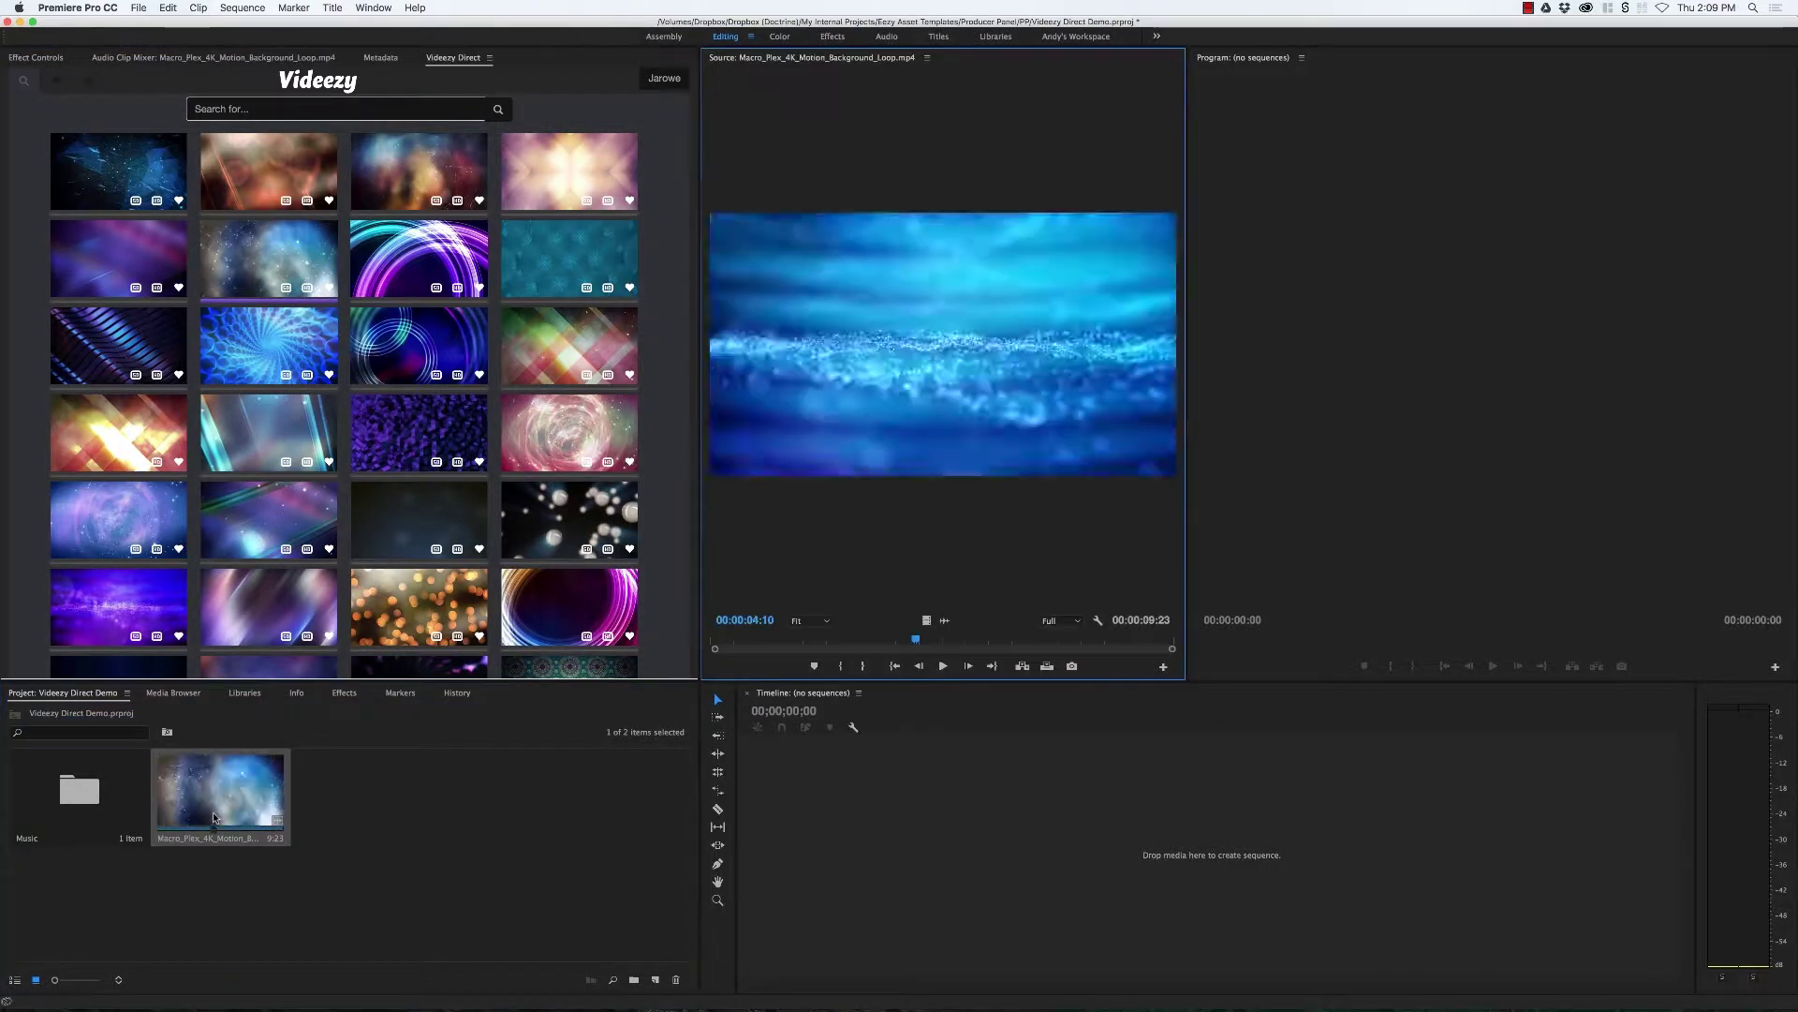
drag(842, 648, 785, 646)
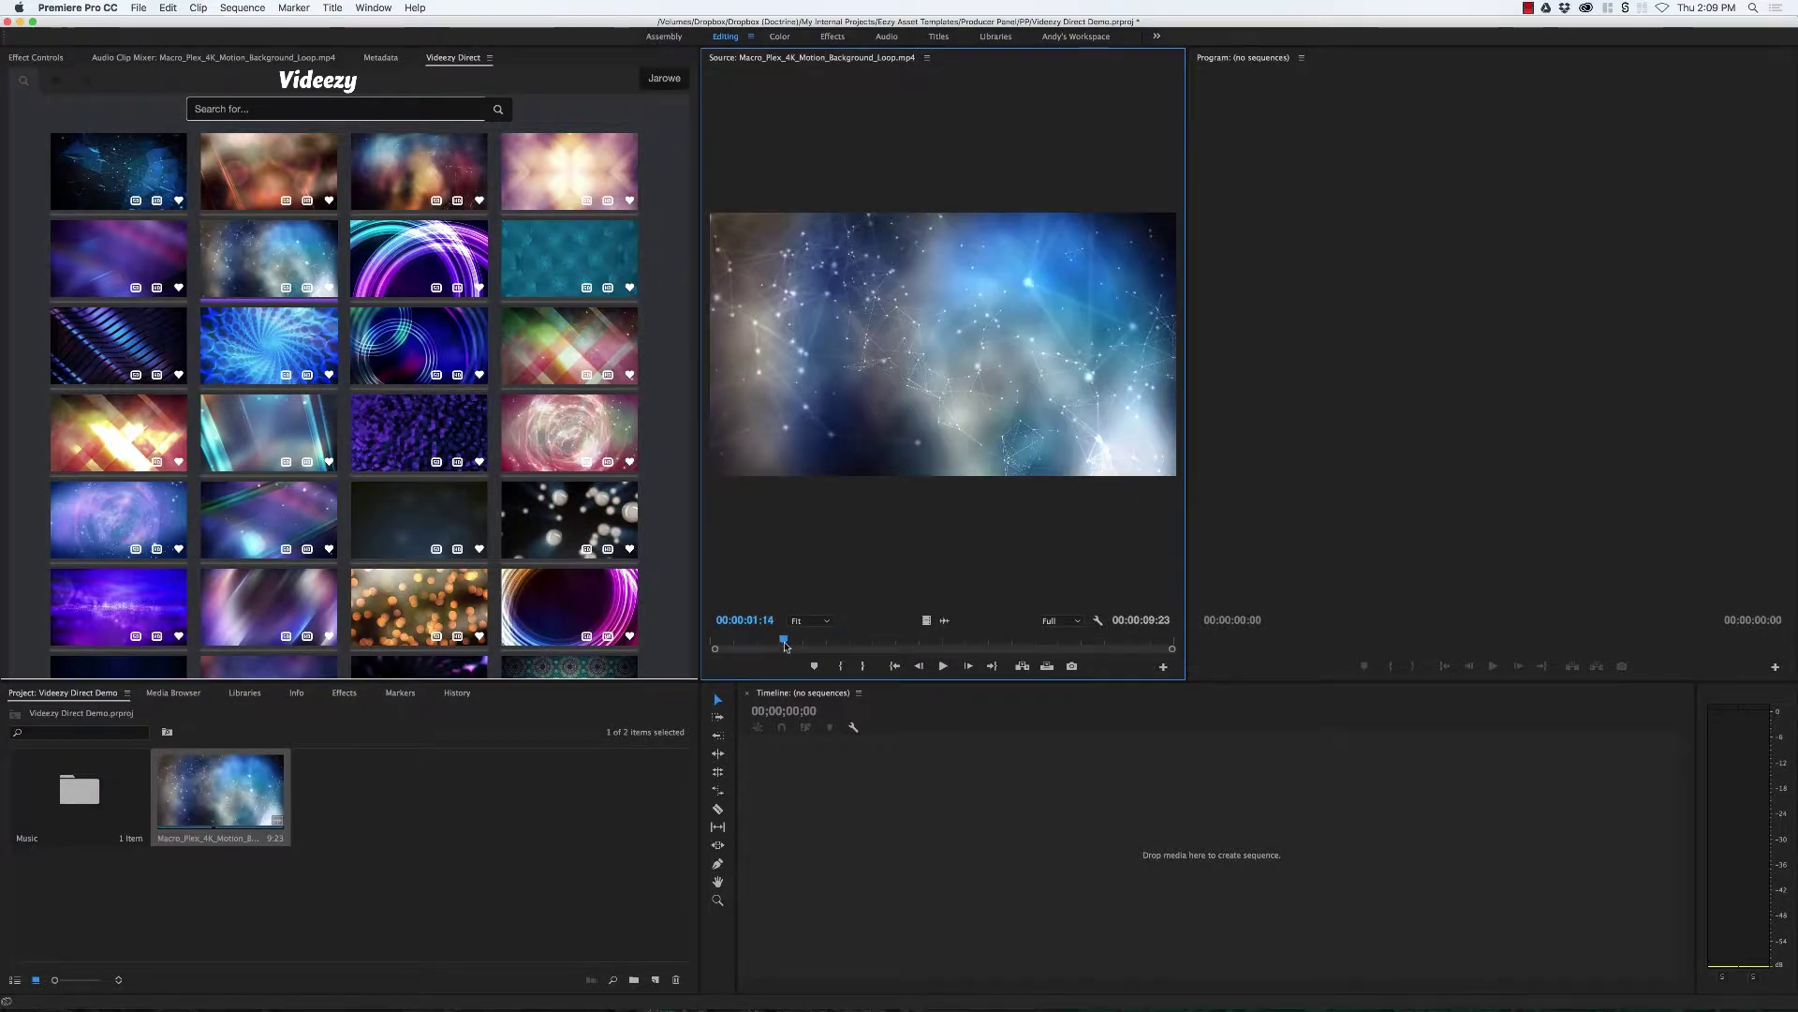
key(i)
key(space)
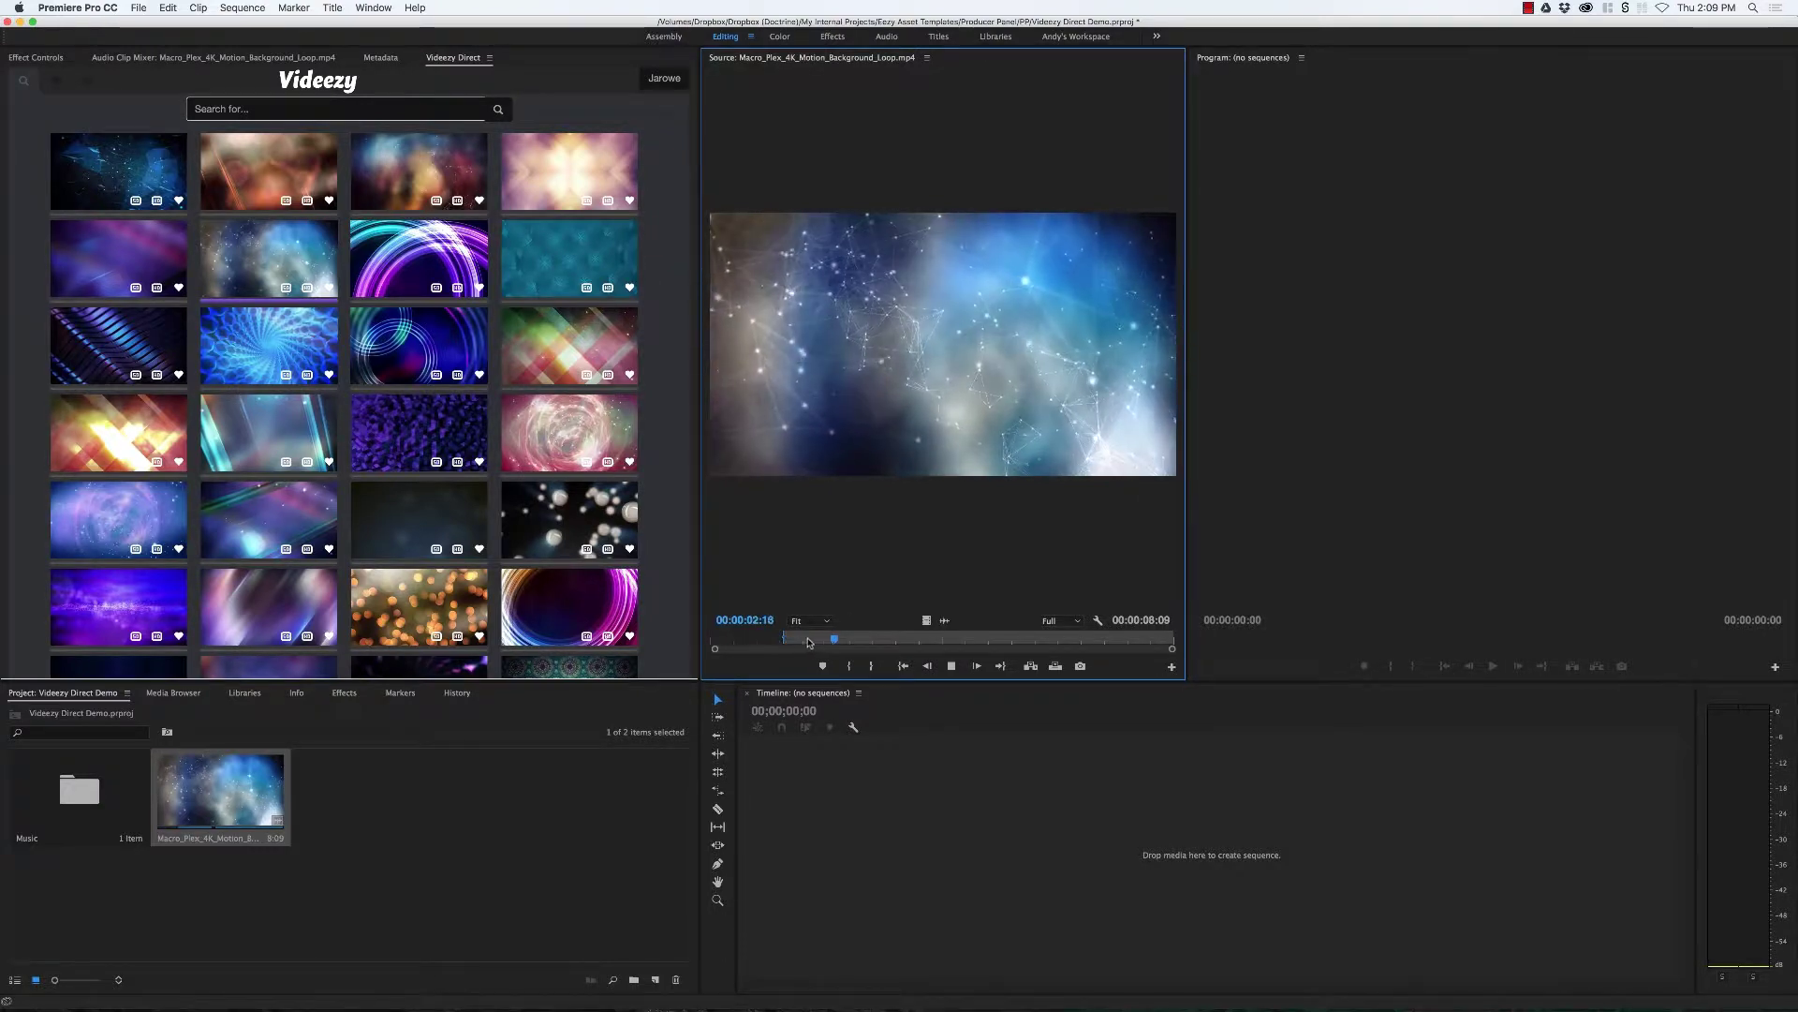
drag(809, 642, 982, 639)
key(o)
drag(848, 857, 849, 858)
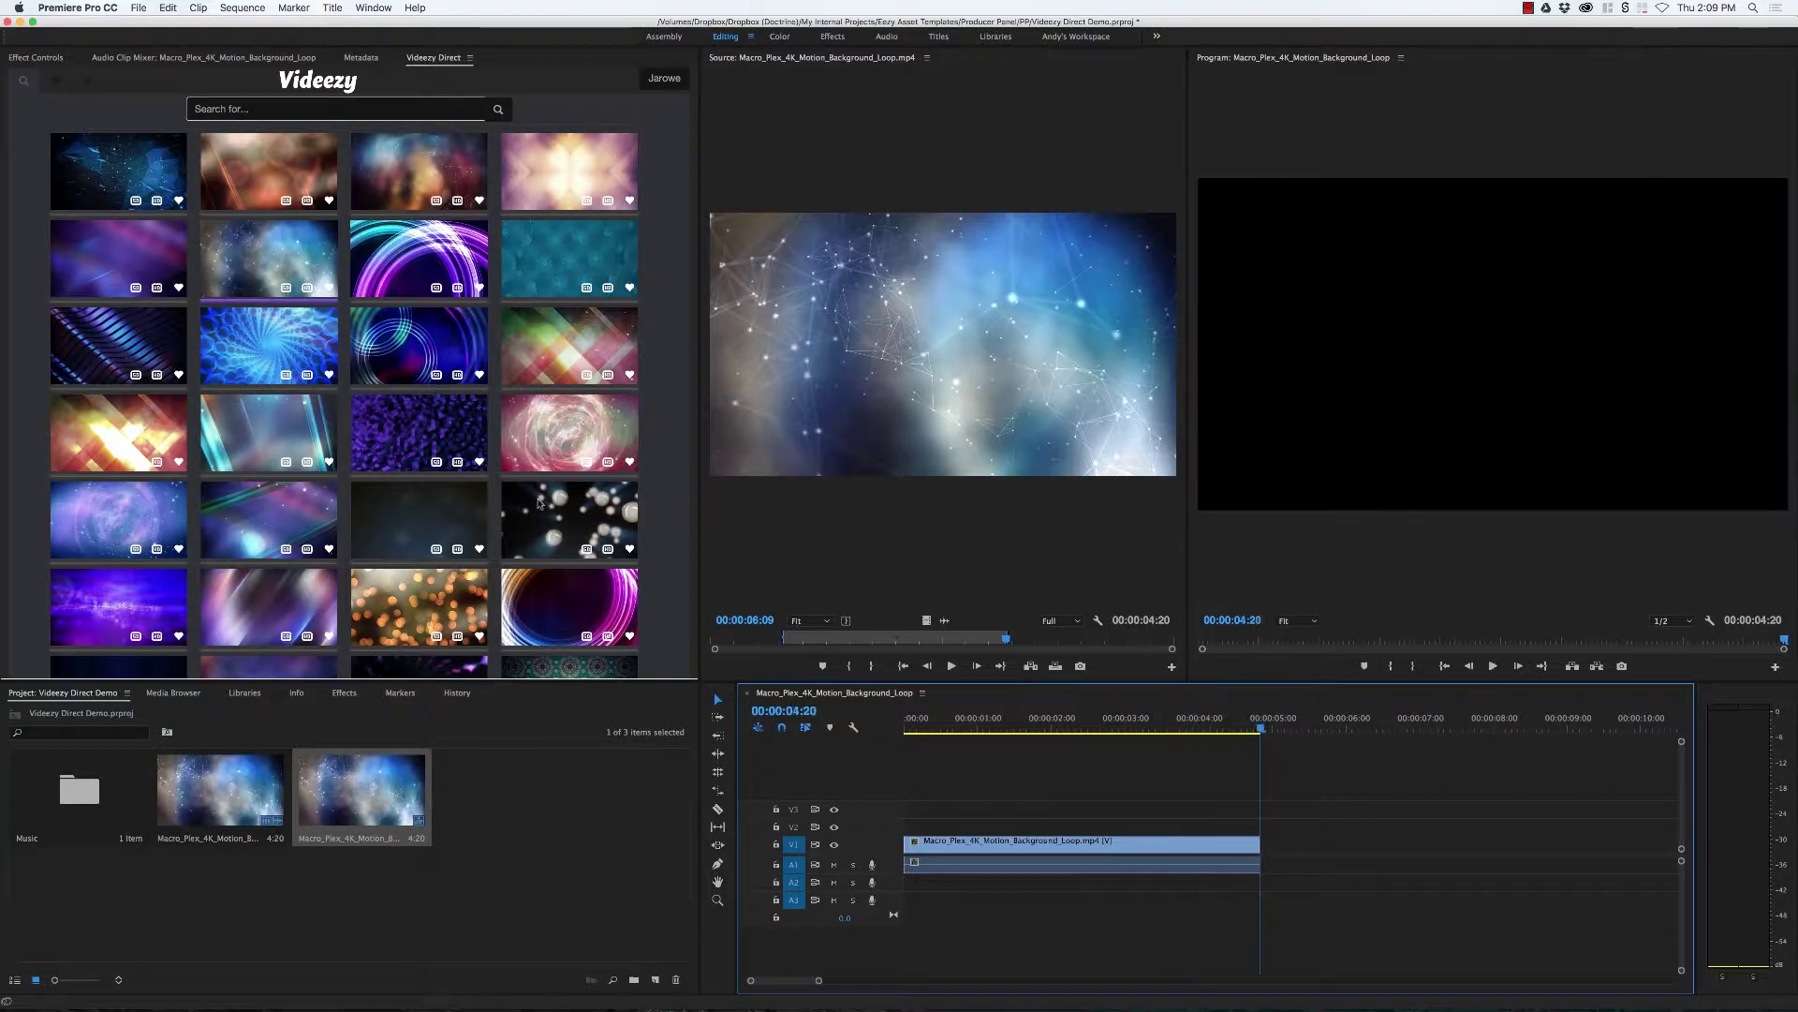
Step: Import the Morning Sun stock clip from the Videezy grid into the project
scroll(505, 539, down, 10)
scroll(505, 538, down, 2)
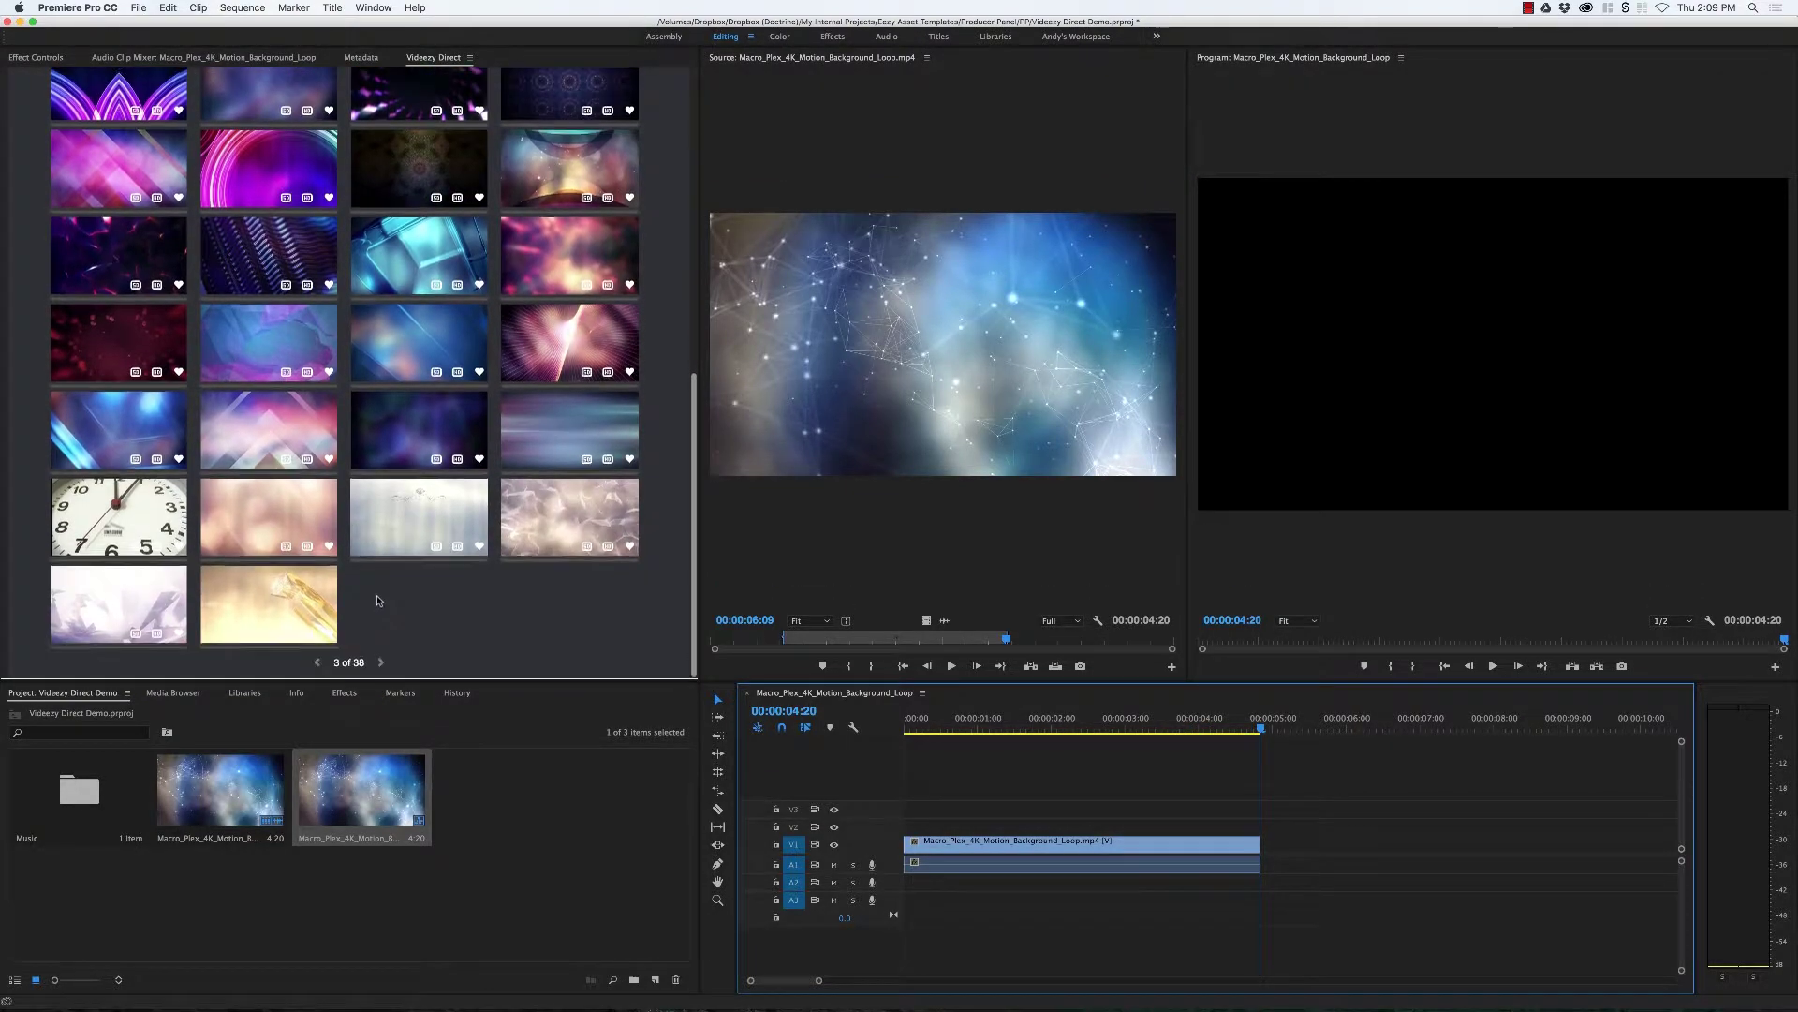
scroll(389, 562, up, 12)
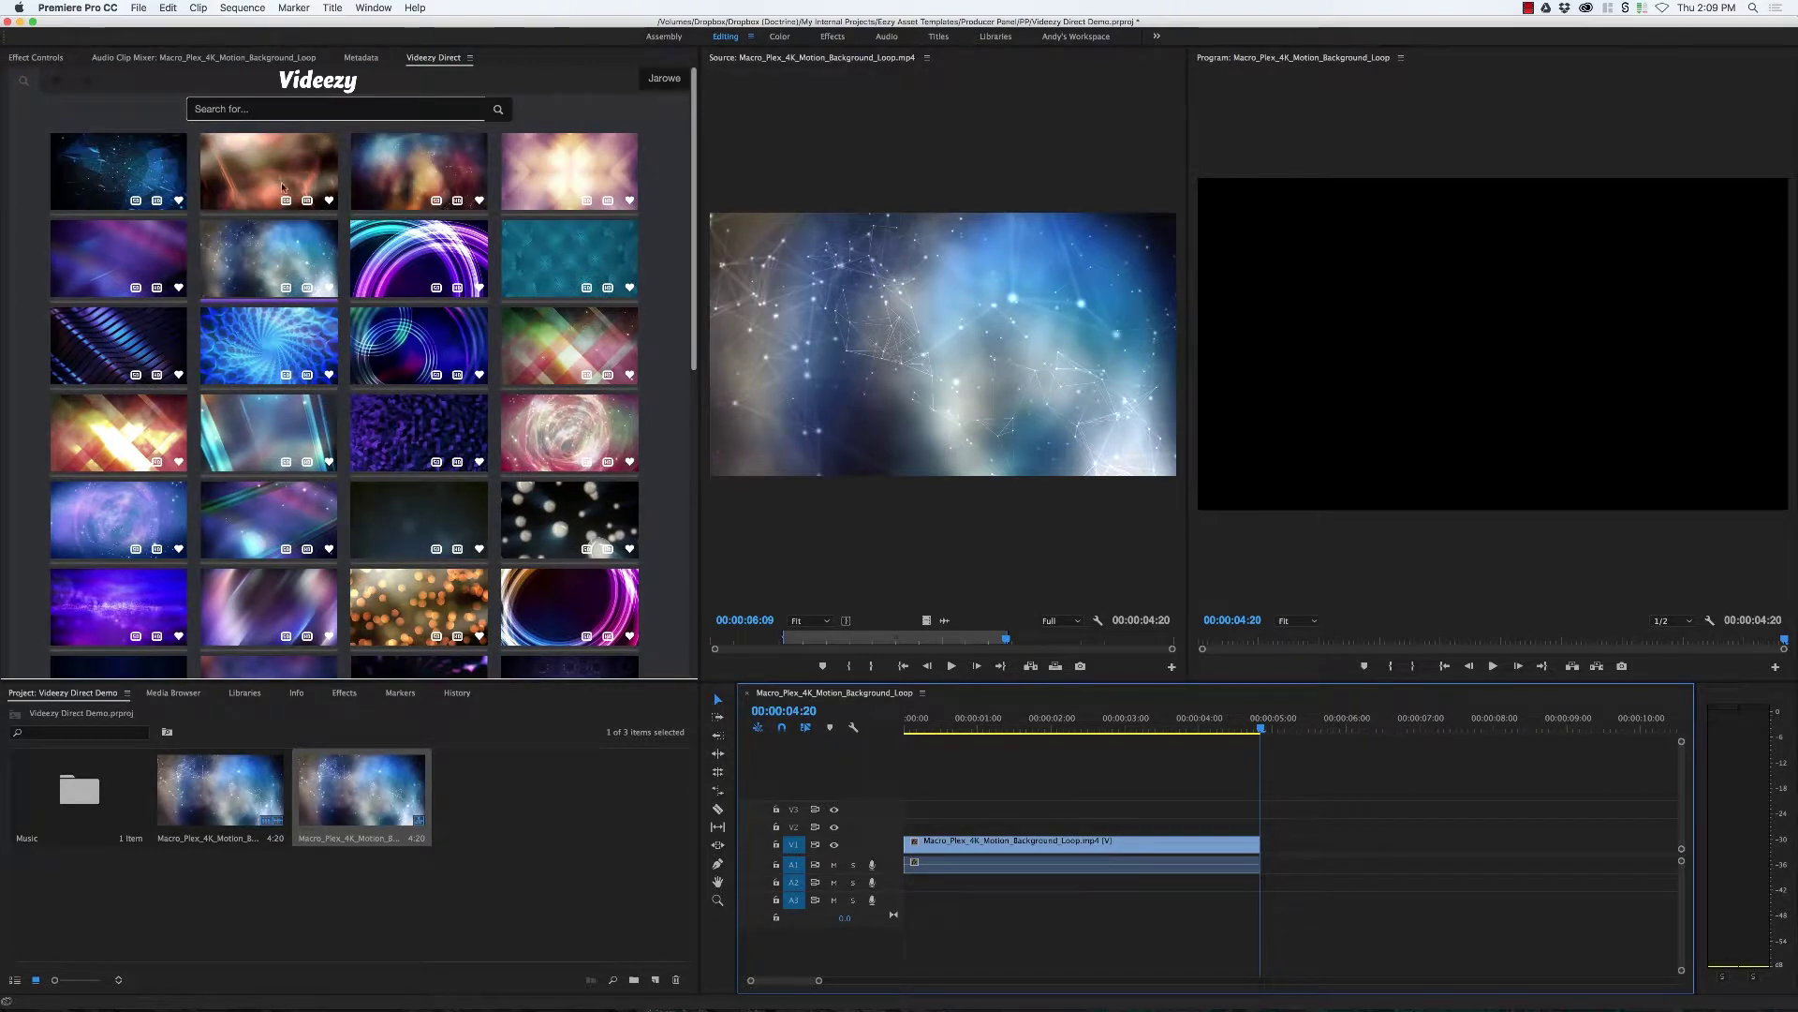
click(310, 201)
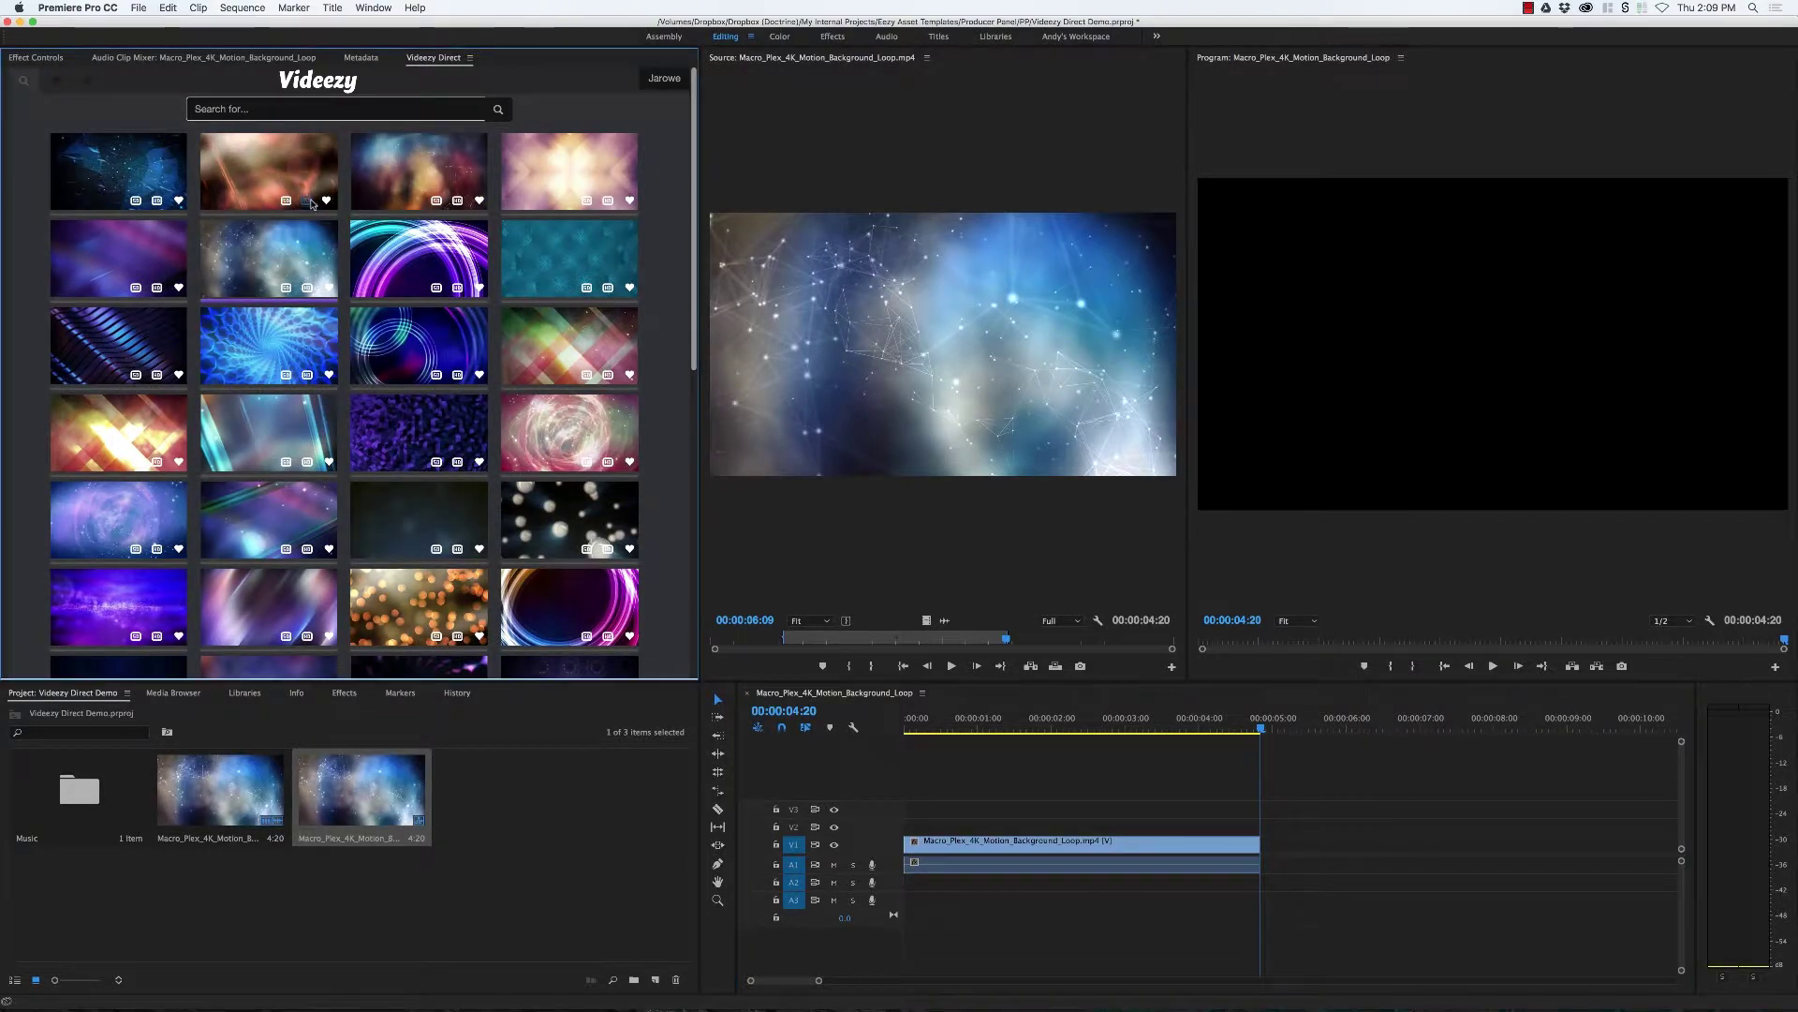
Step: Search Videezy for 'water', scroll the results, then show only the favorited clips
click(329, 110)
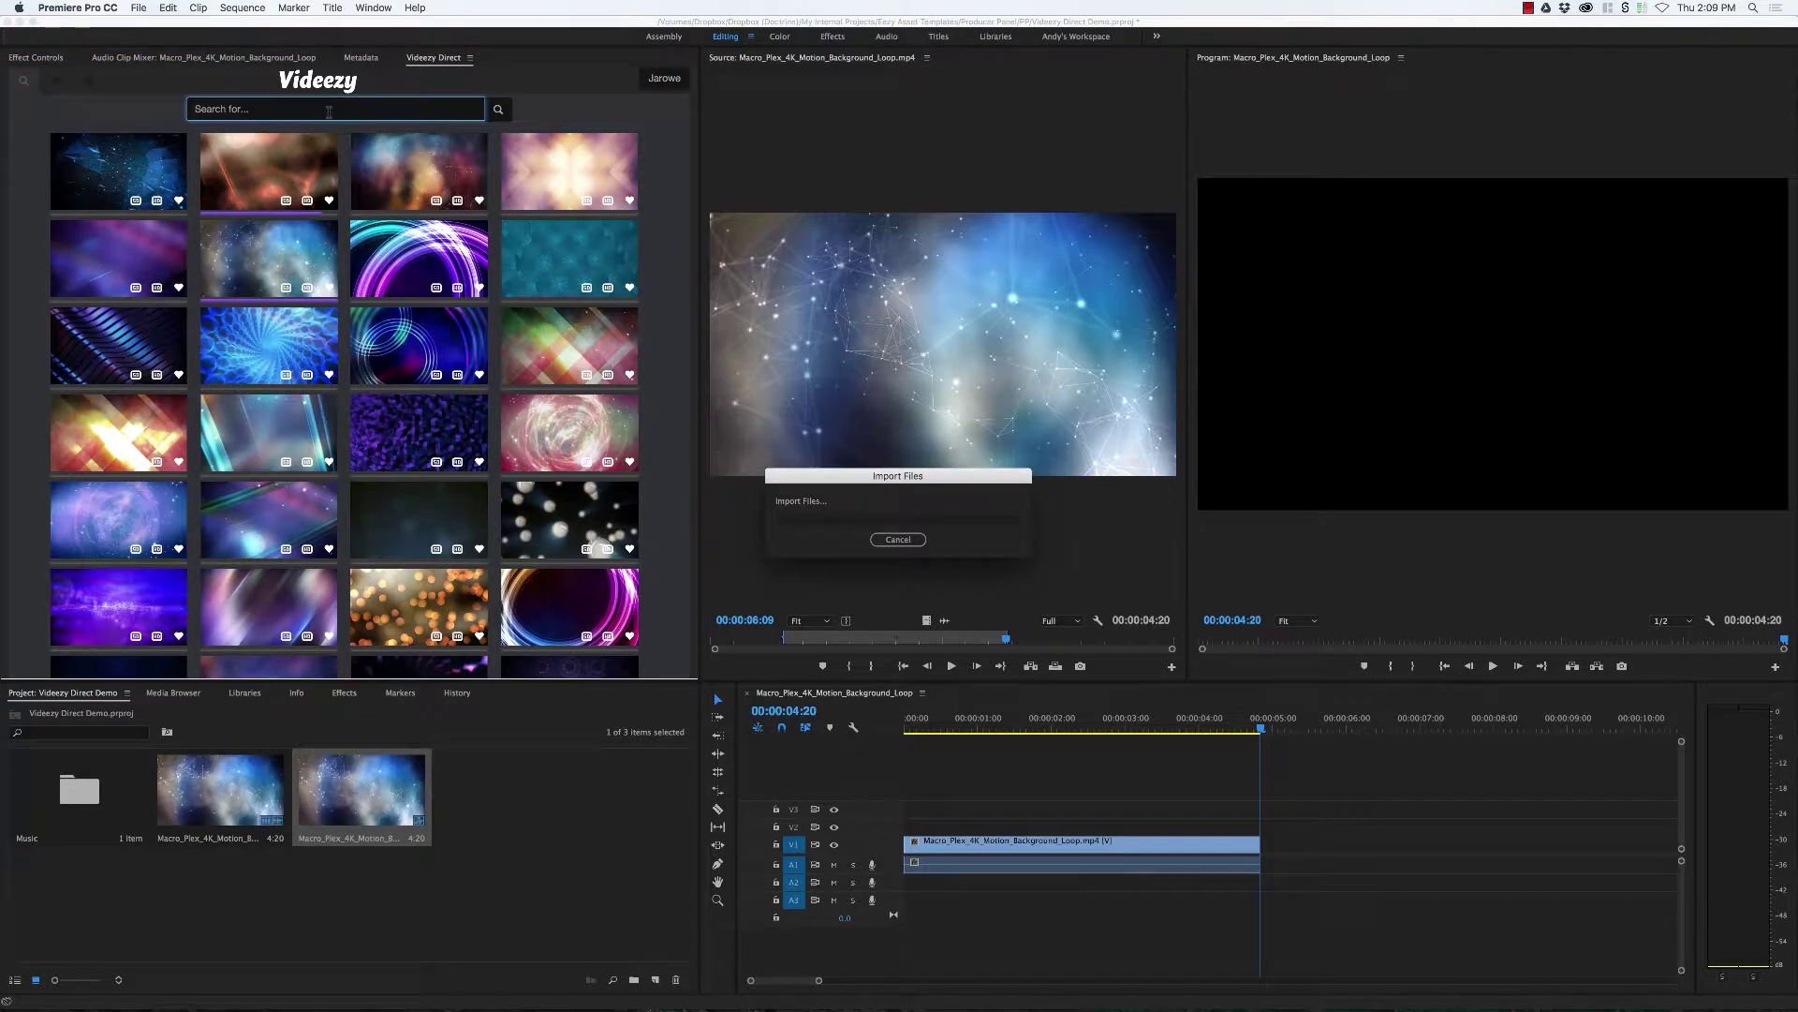
click(309, 110)
text(w)
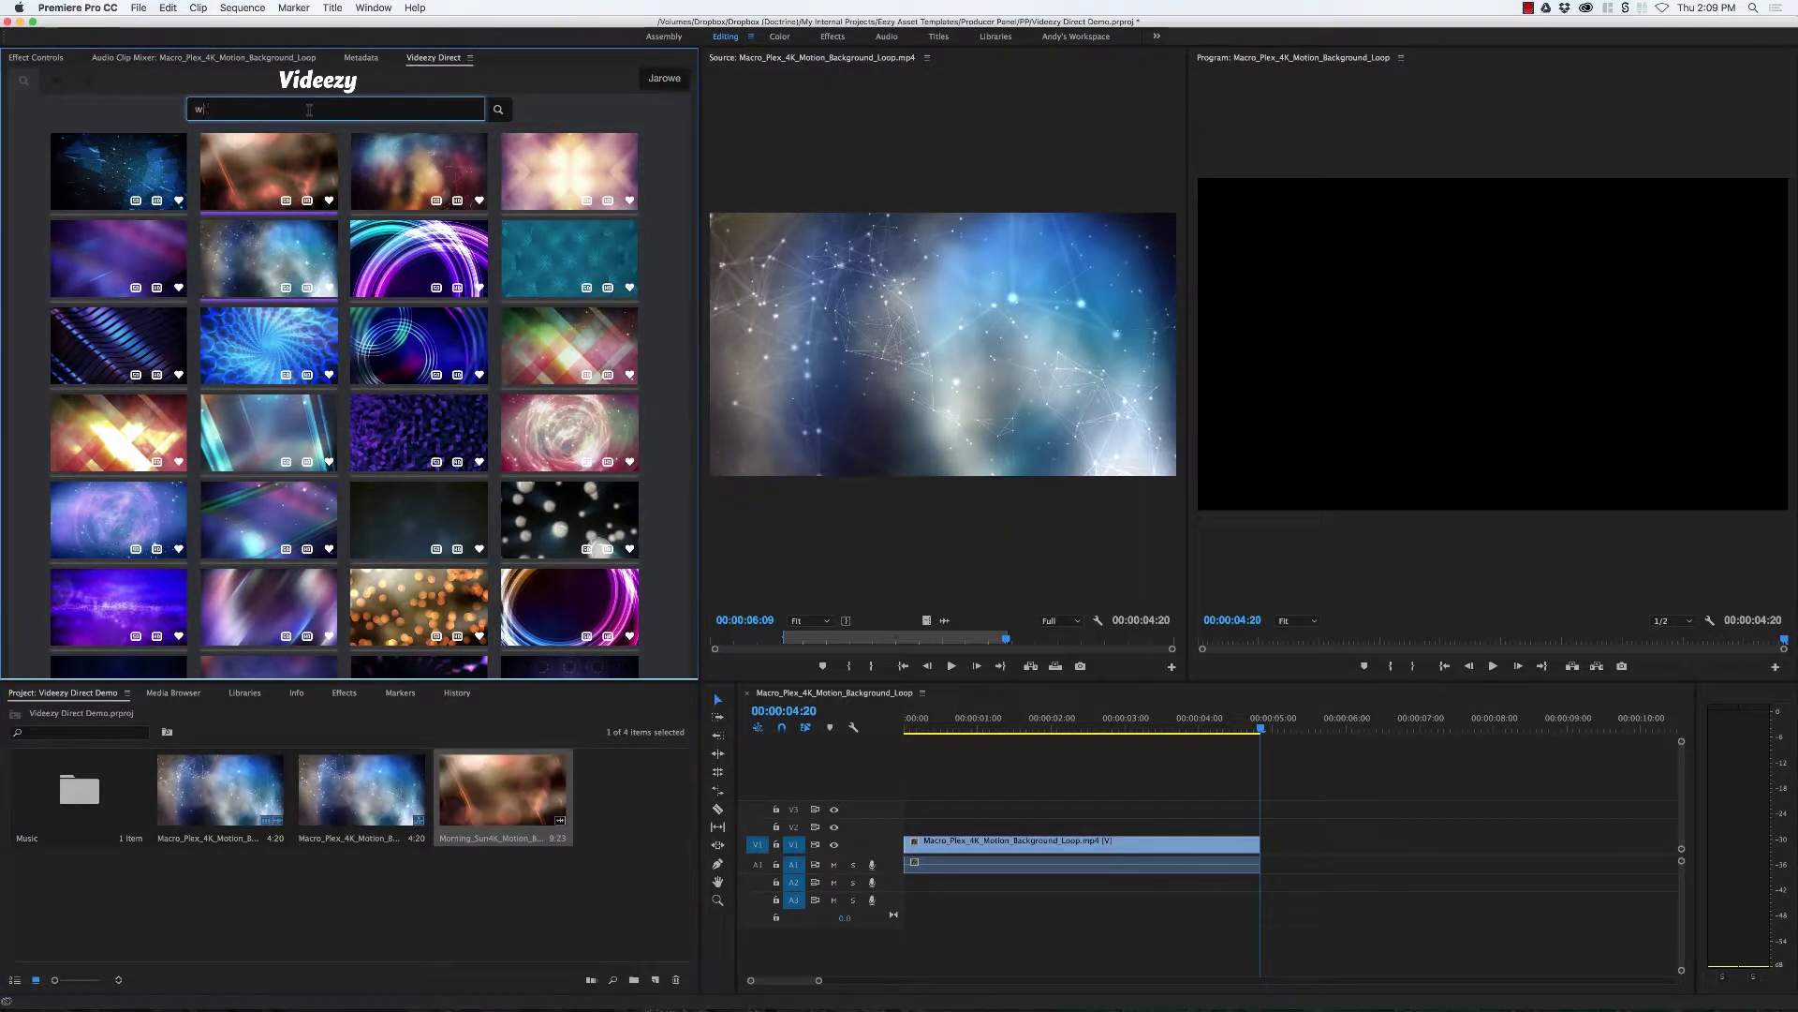
text(ate)
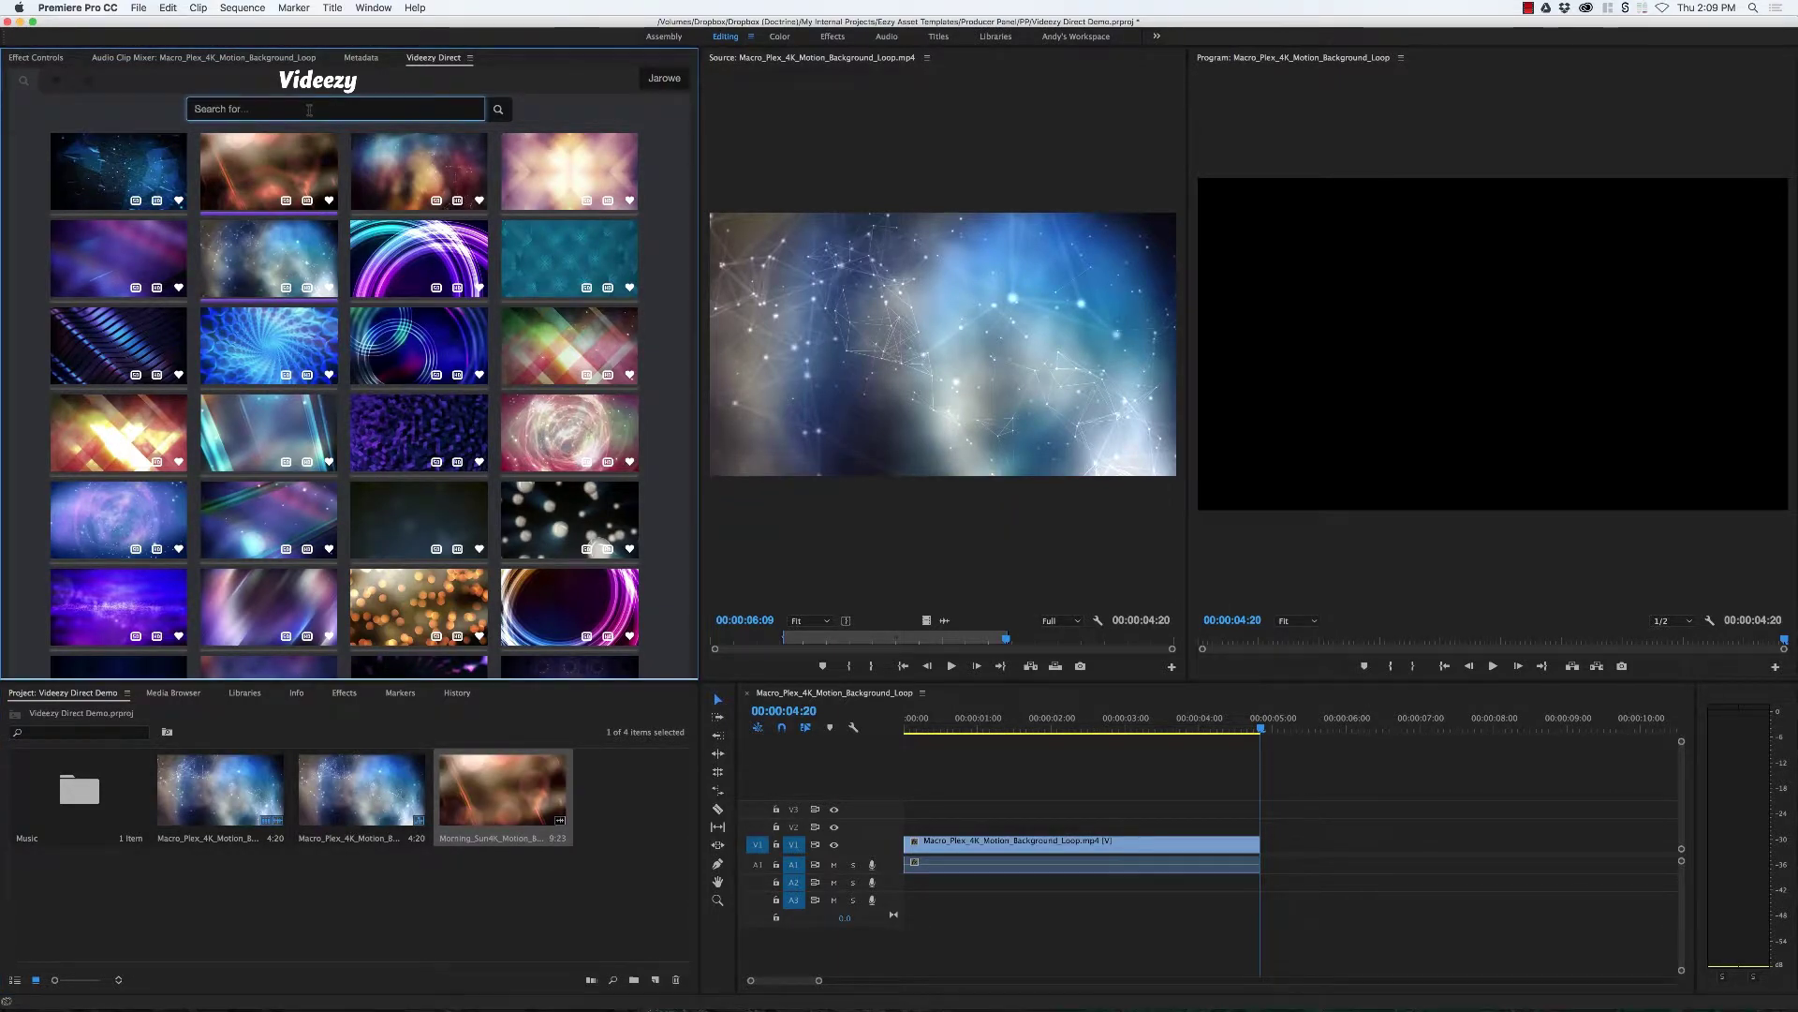
key(Return)
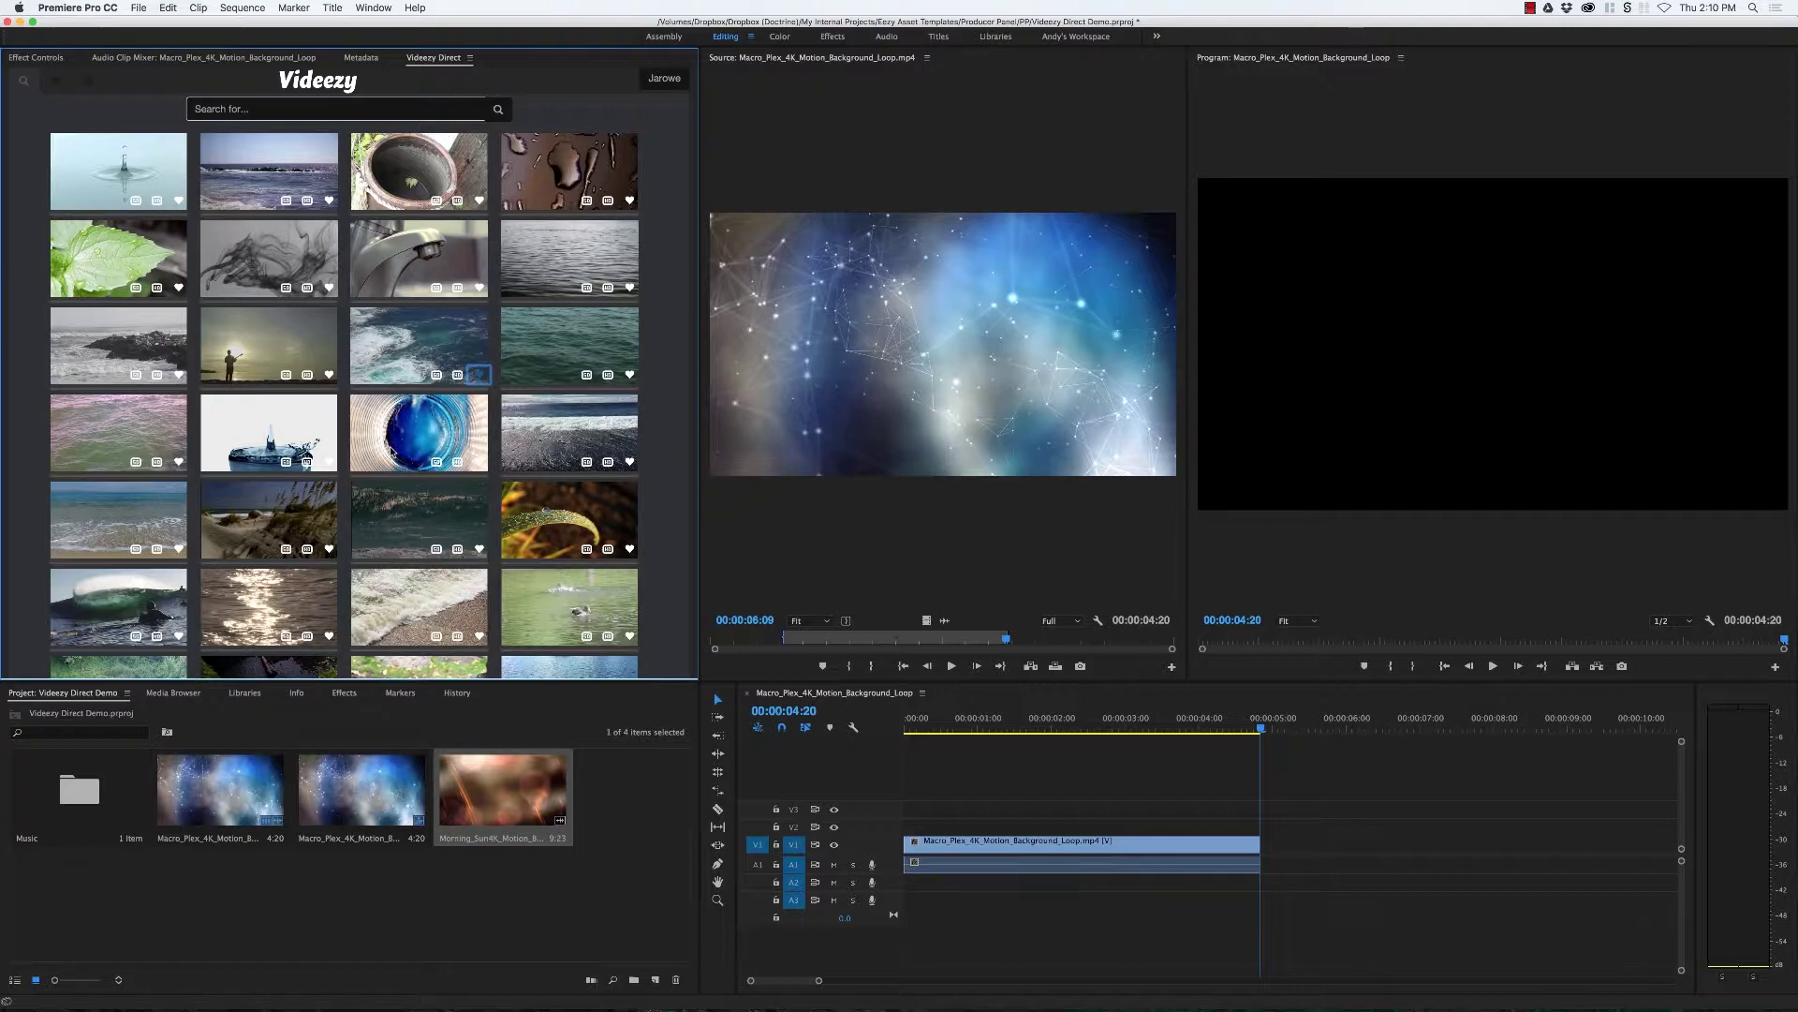
scroll(404, 452, down, 5)
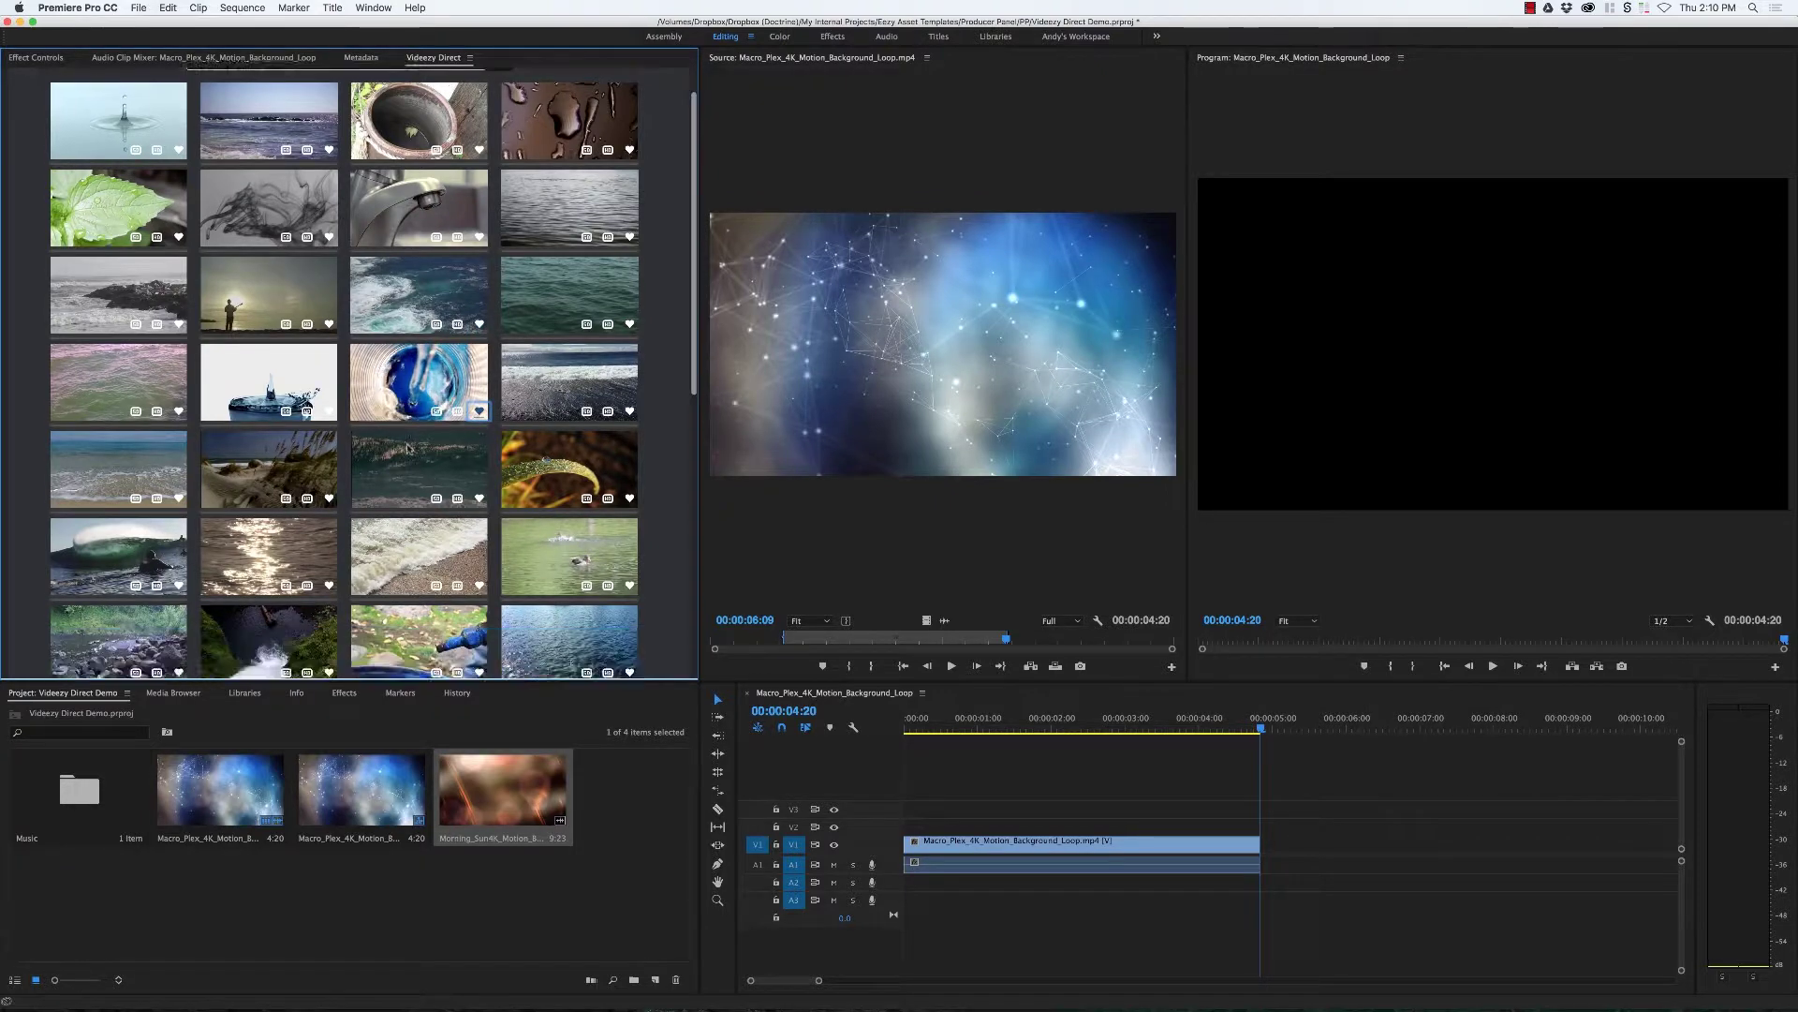
scroll(408, 449, down, 3)
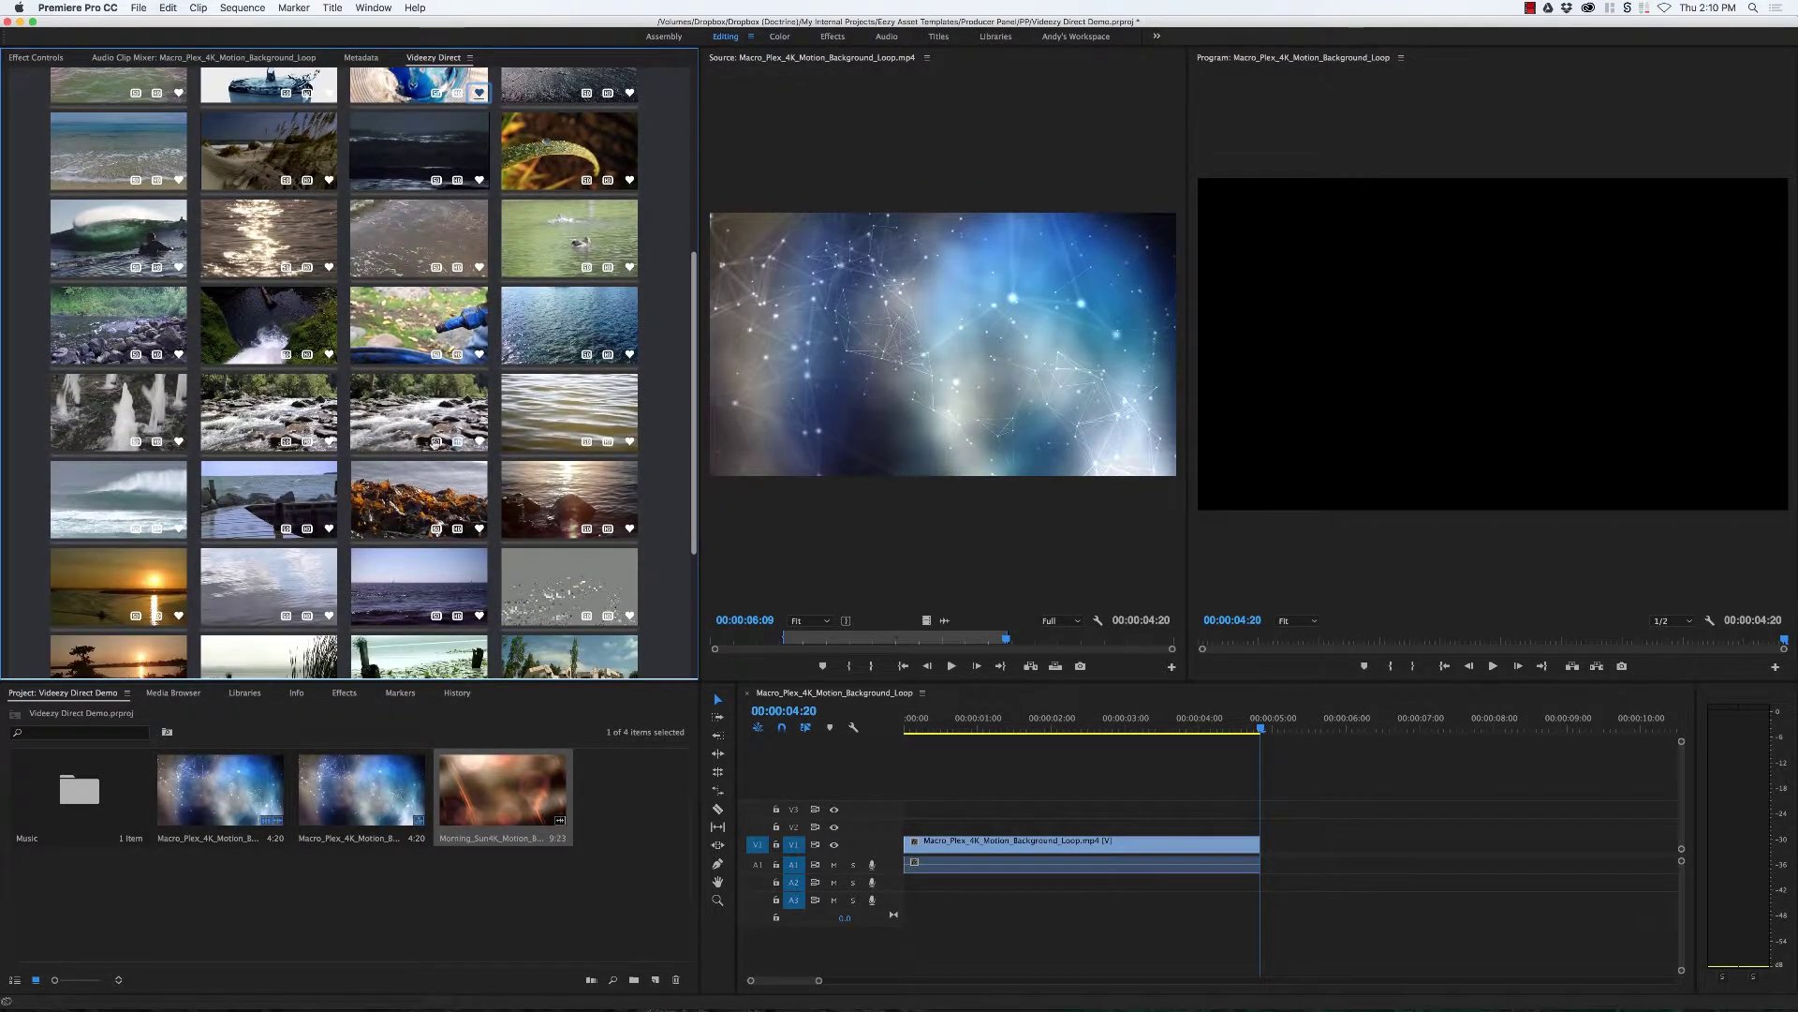
scroll(479, 442, down, 5)
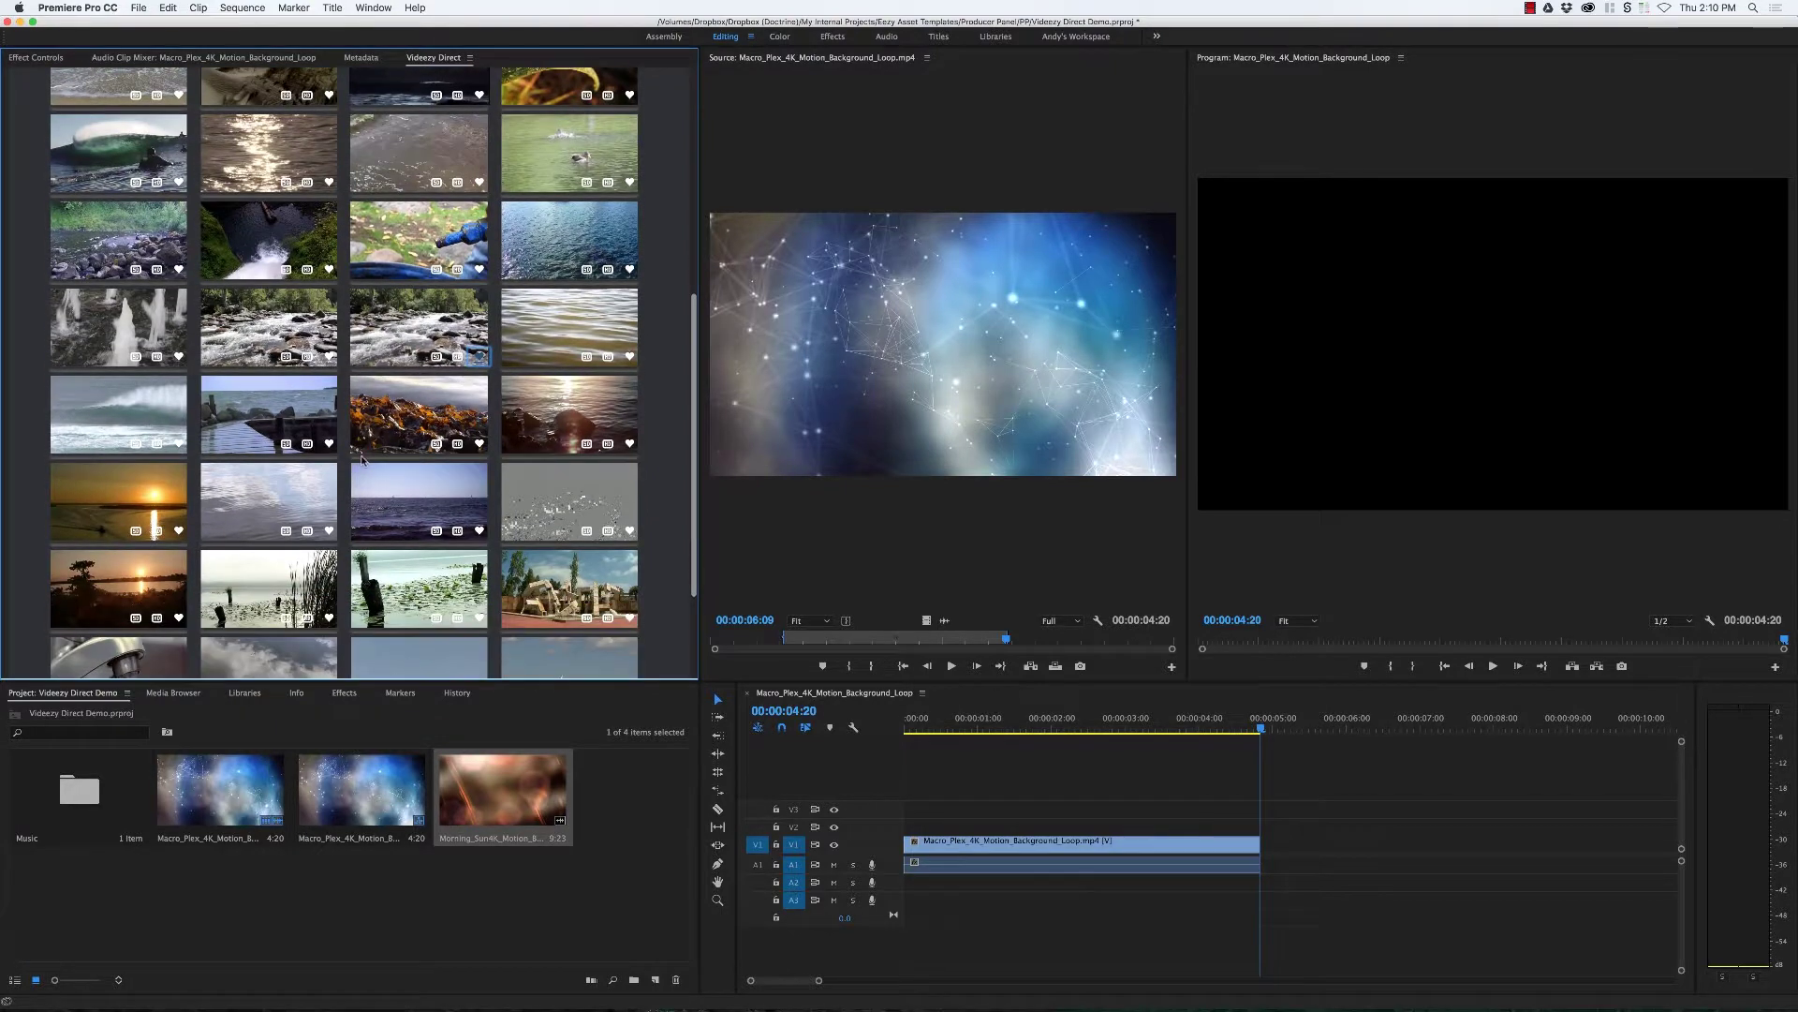
scroll(578, 557, down, 1)
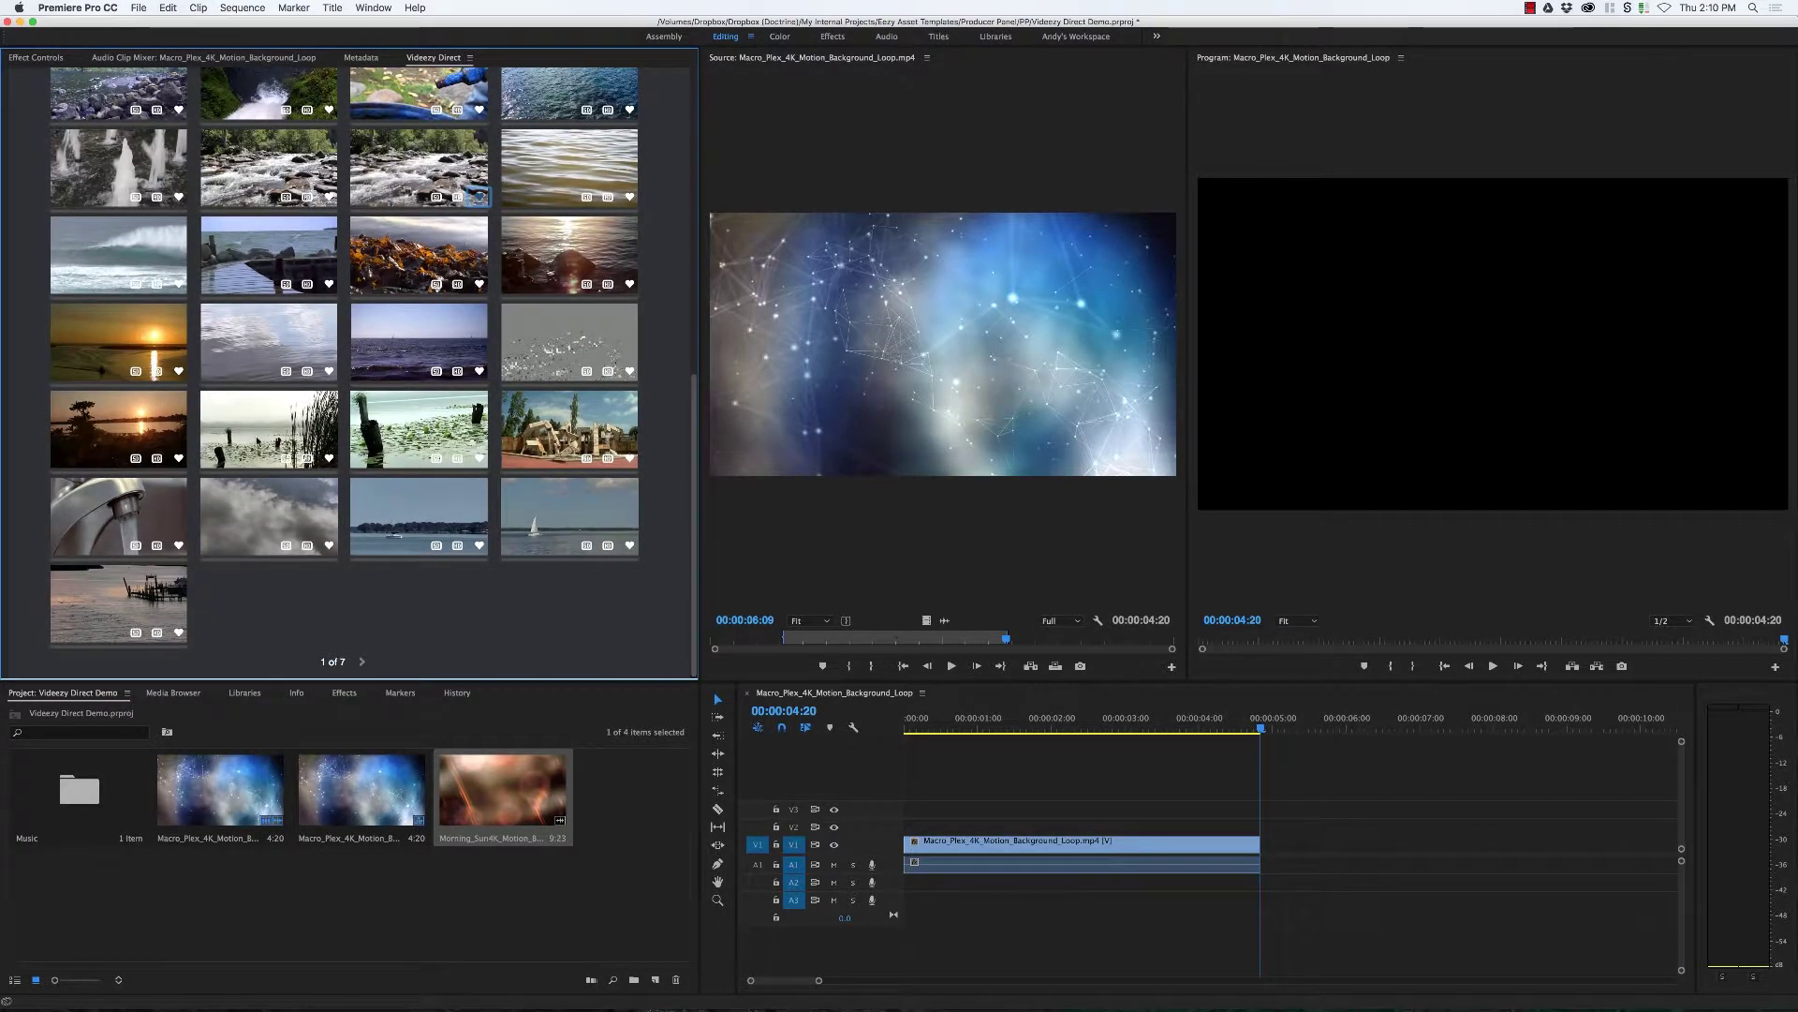
scroll(248, 396, up, 5)
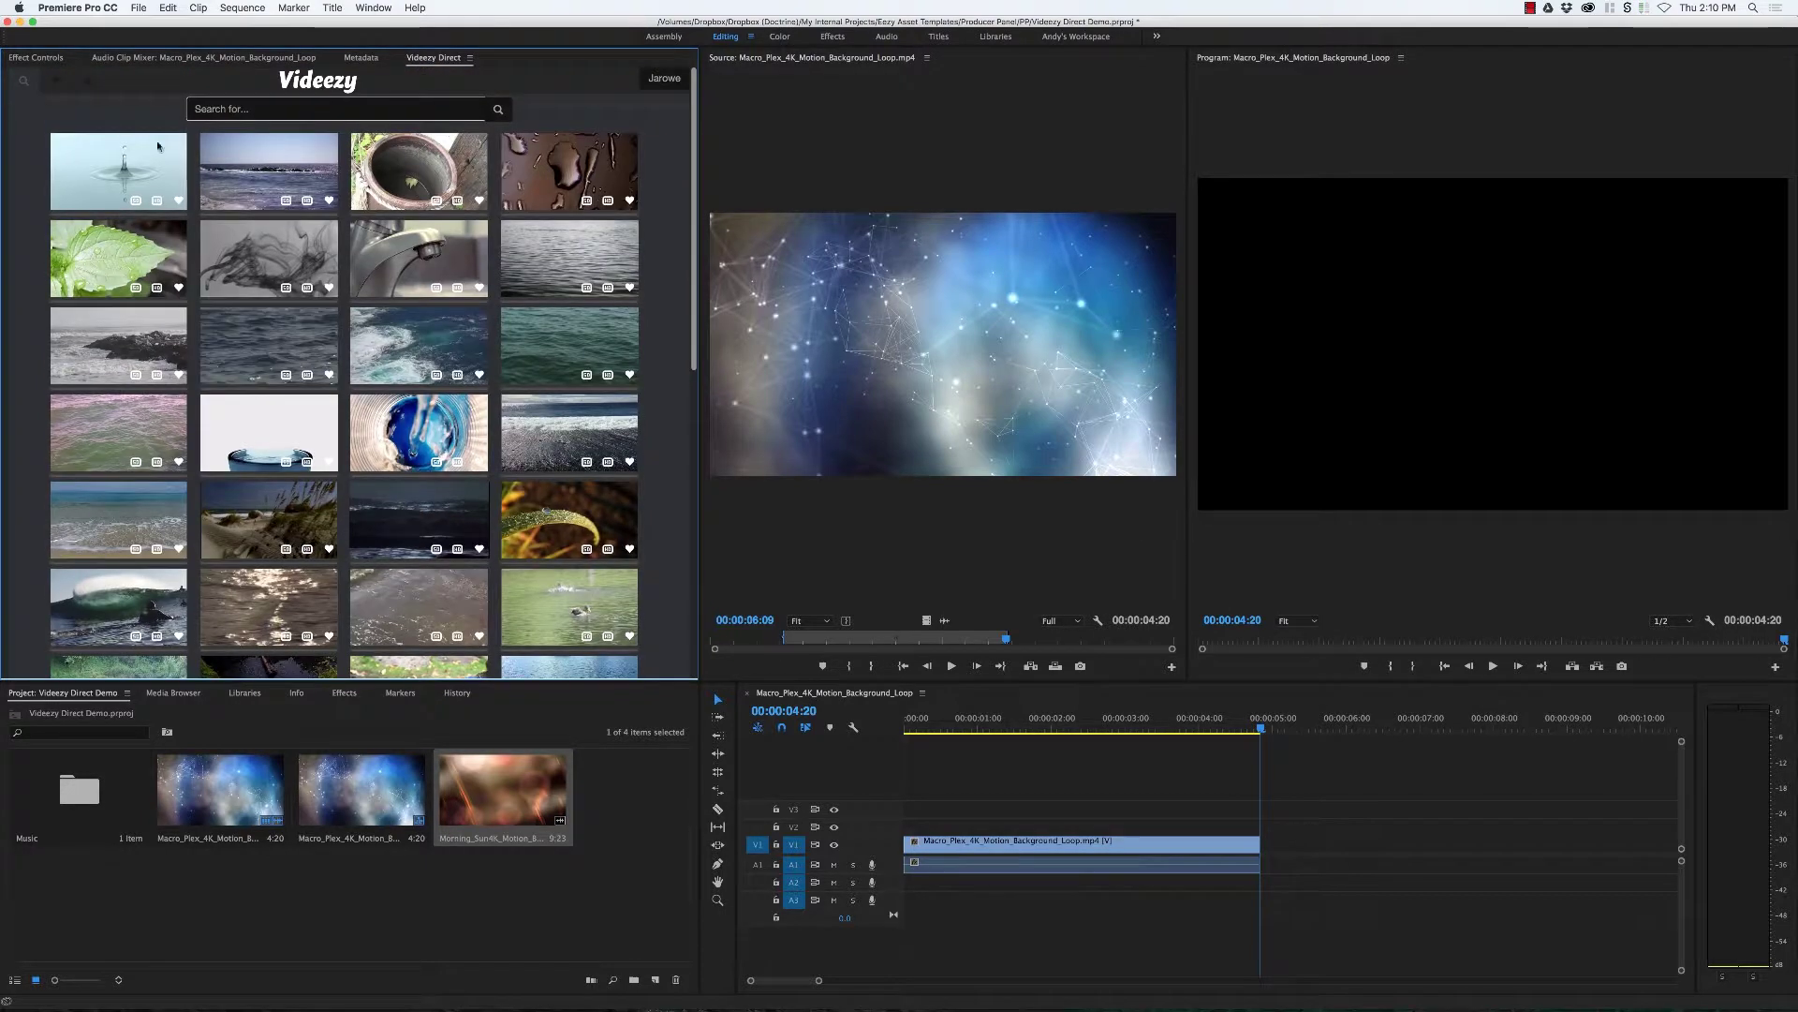
click(62, 89)
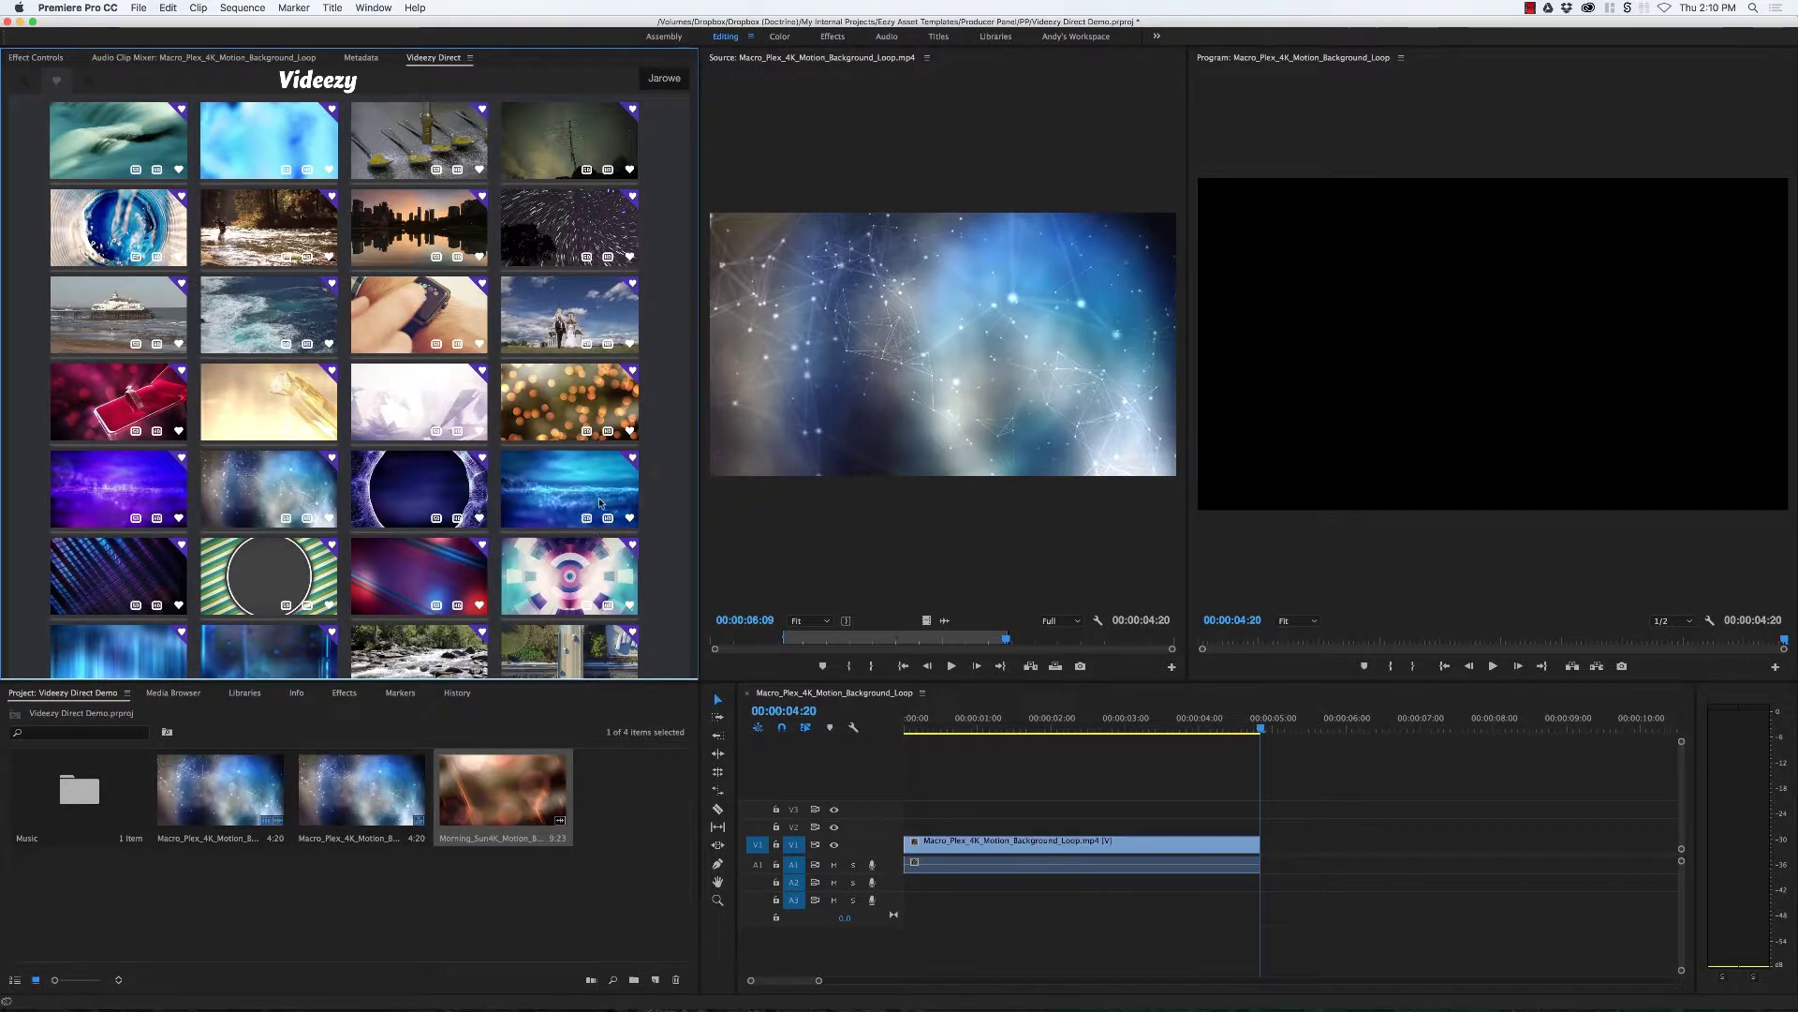
scroll(576, 524, down, 5)
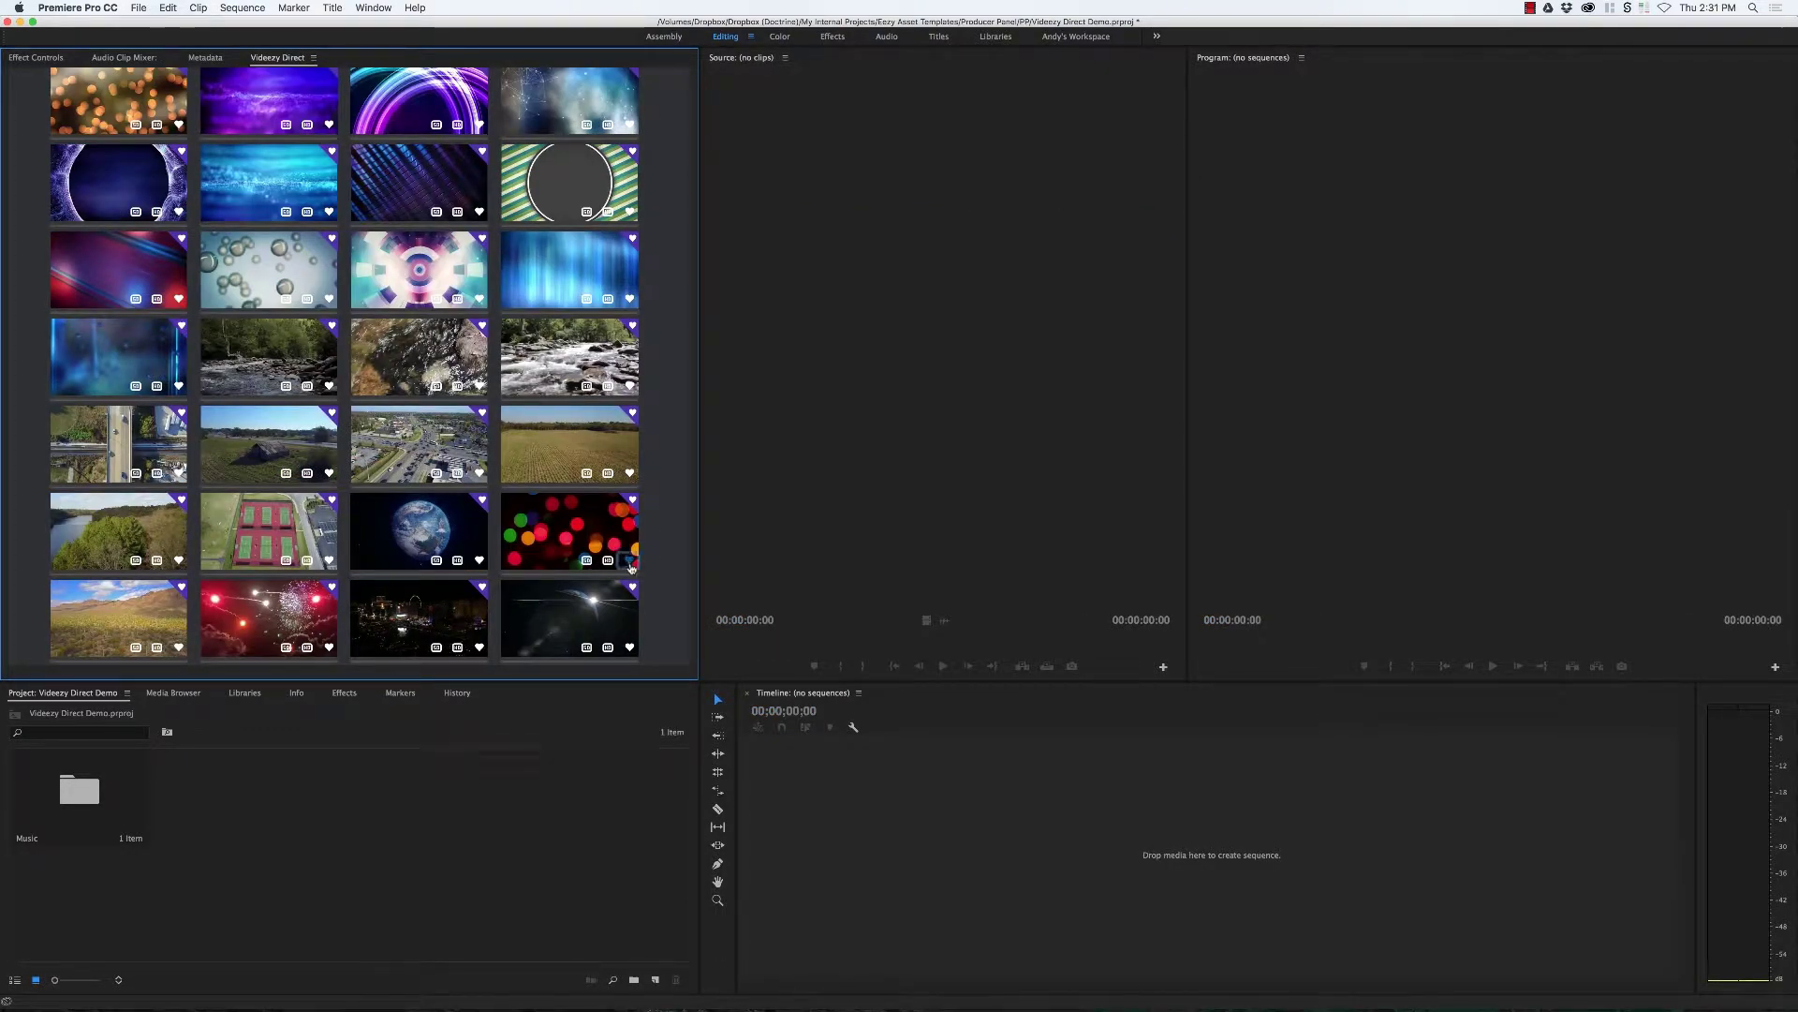
Step: Unfavorite the bokeh, ship and water-drops clips in the Videezy favorites grid
click(631, 565)
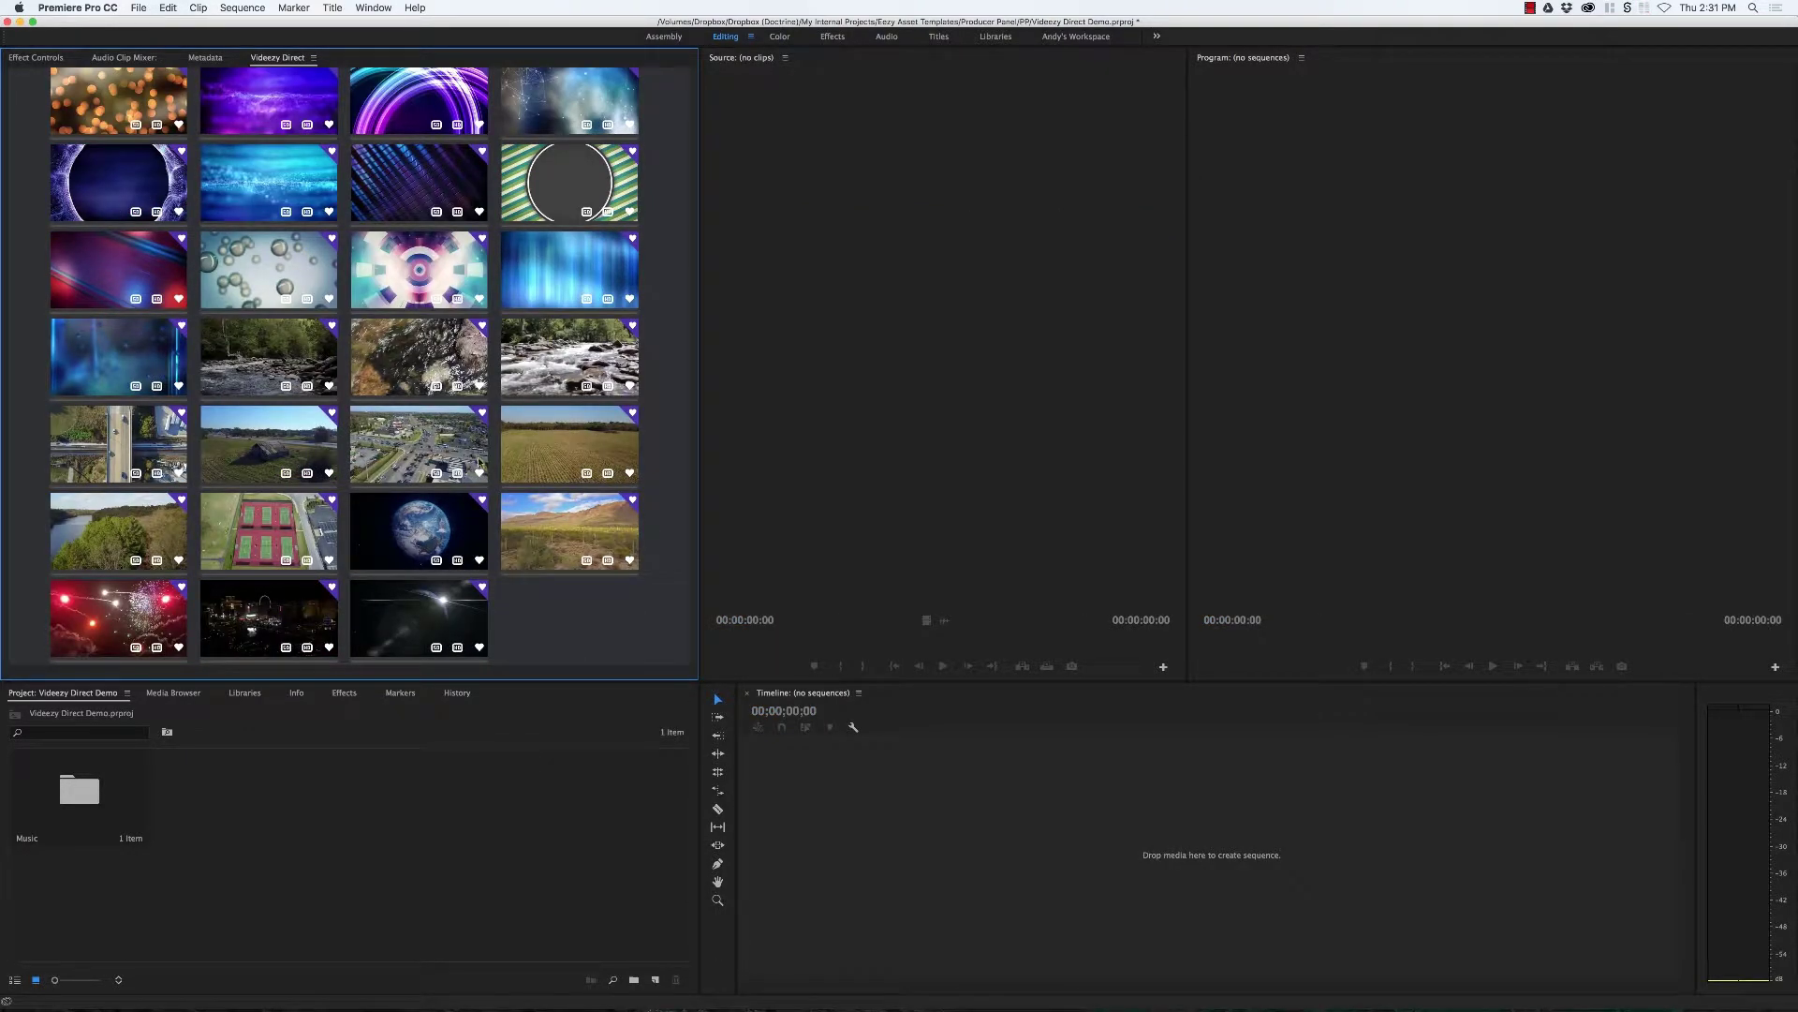
scroll(302, 378, up, 5)
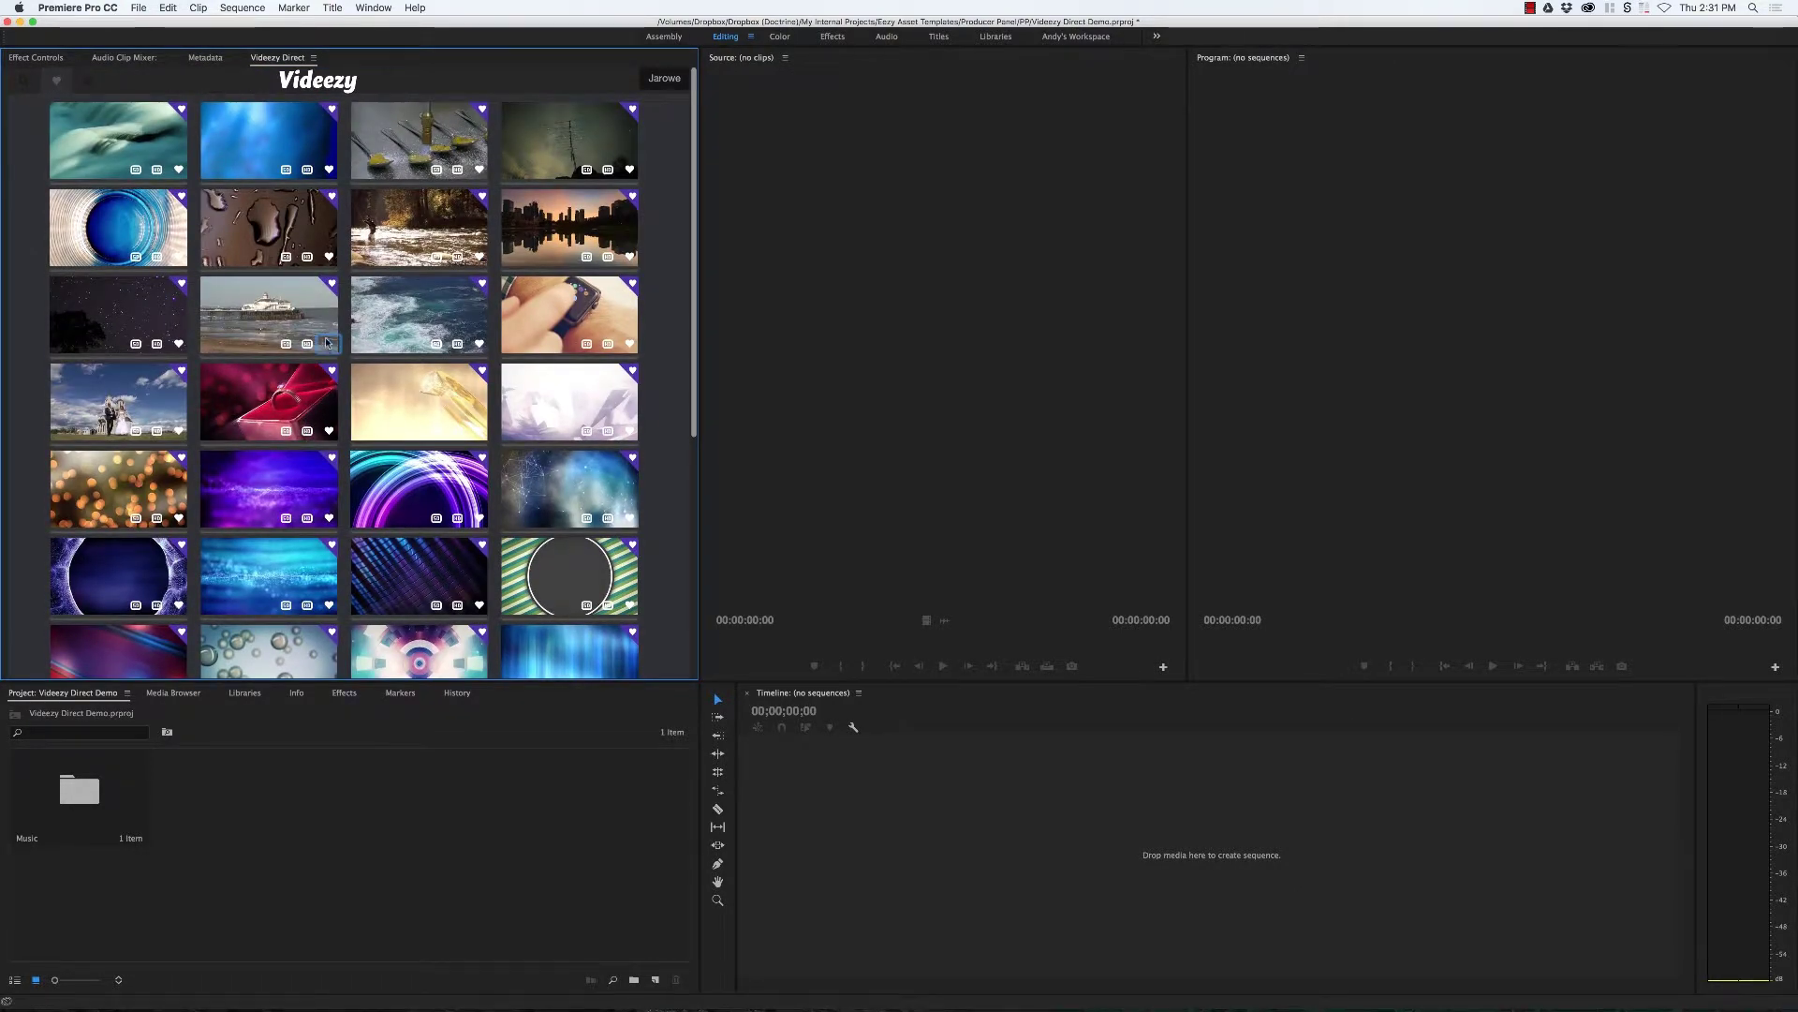
click(327, 343)
click(330, 256)
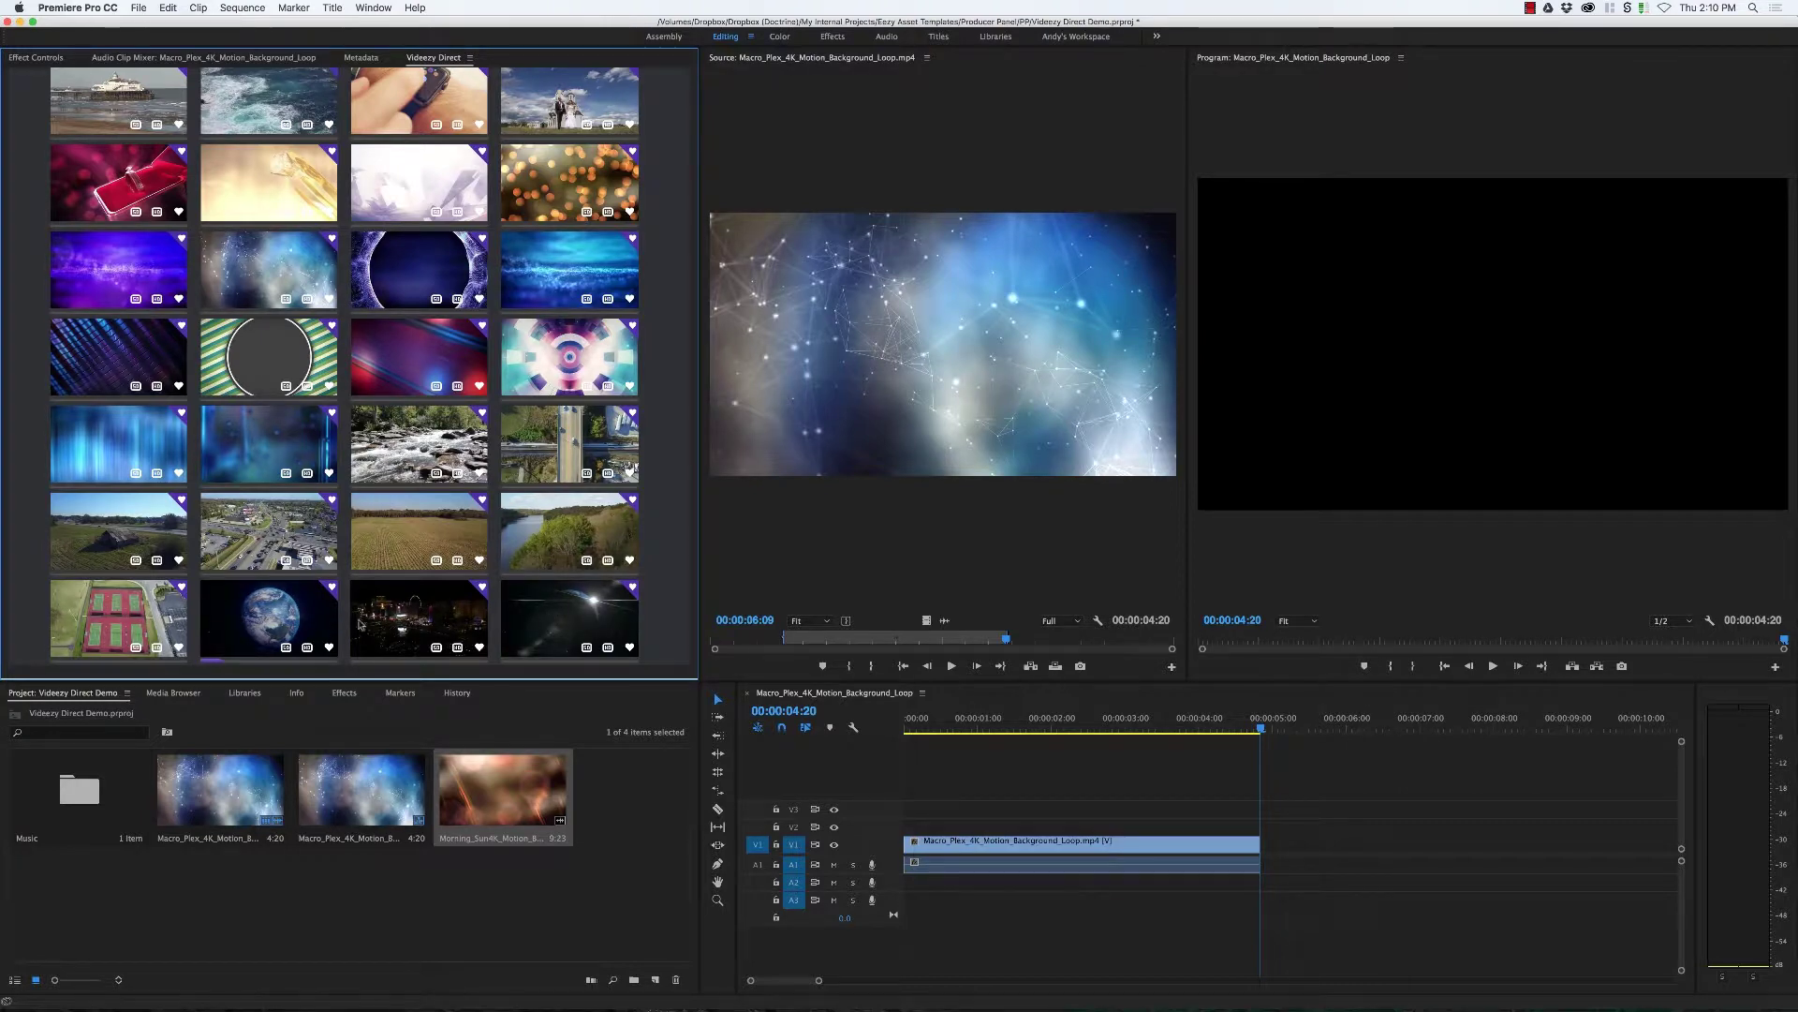
Step: Import Earth_Spin_Medium.mp4 from the Videezy downloads list into the project
scroll(176, 210, up, 5)
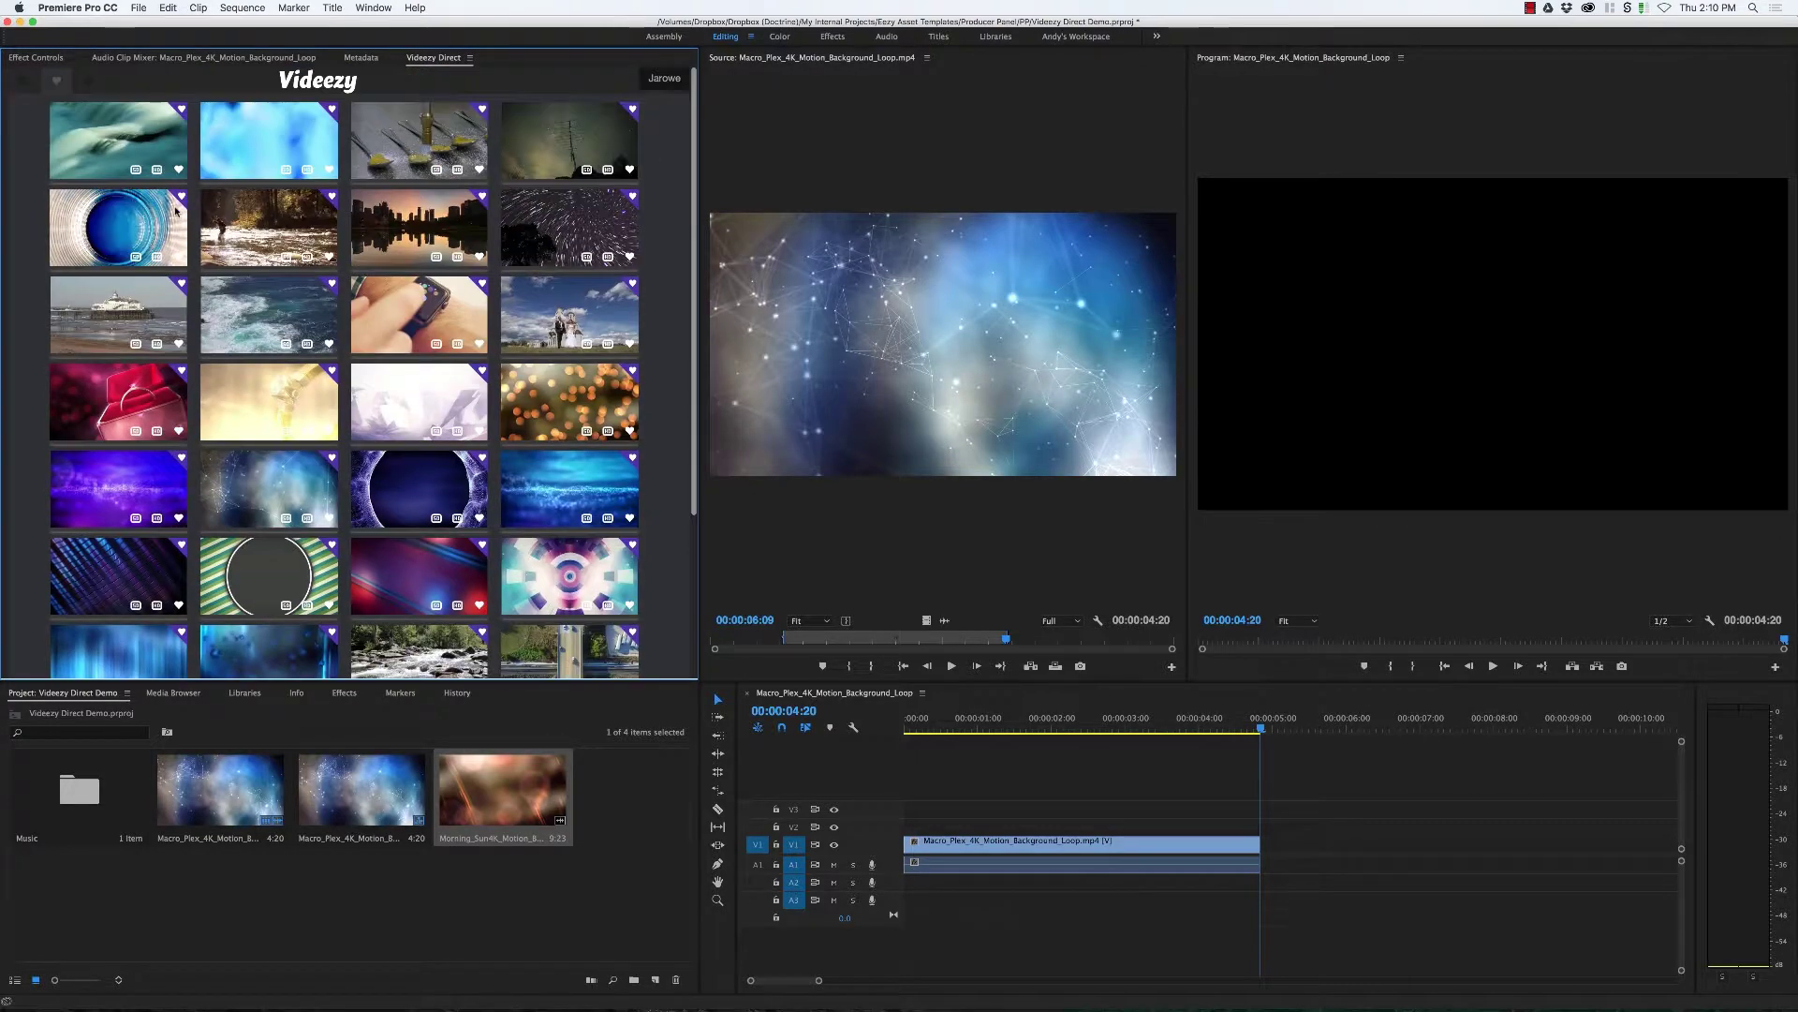
click(91, 79)
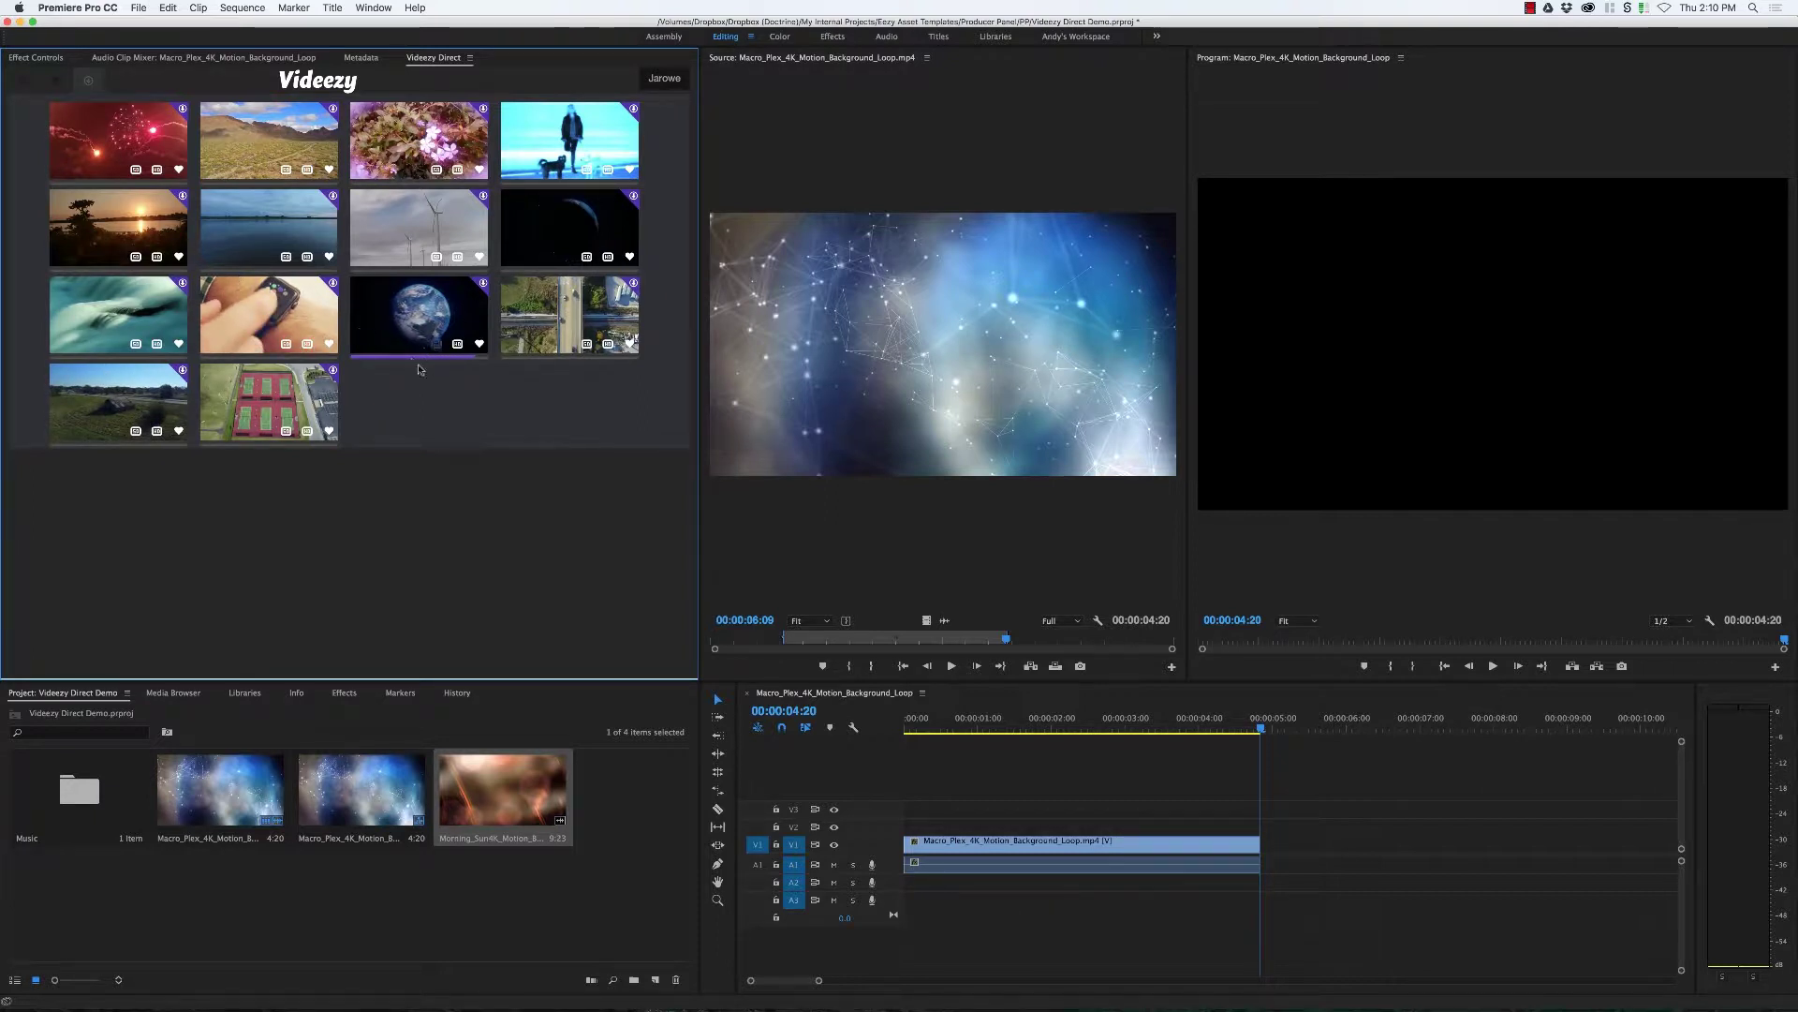
click(457, 344)
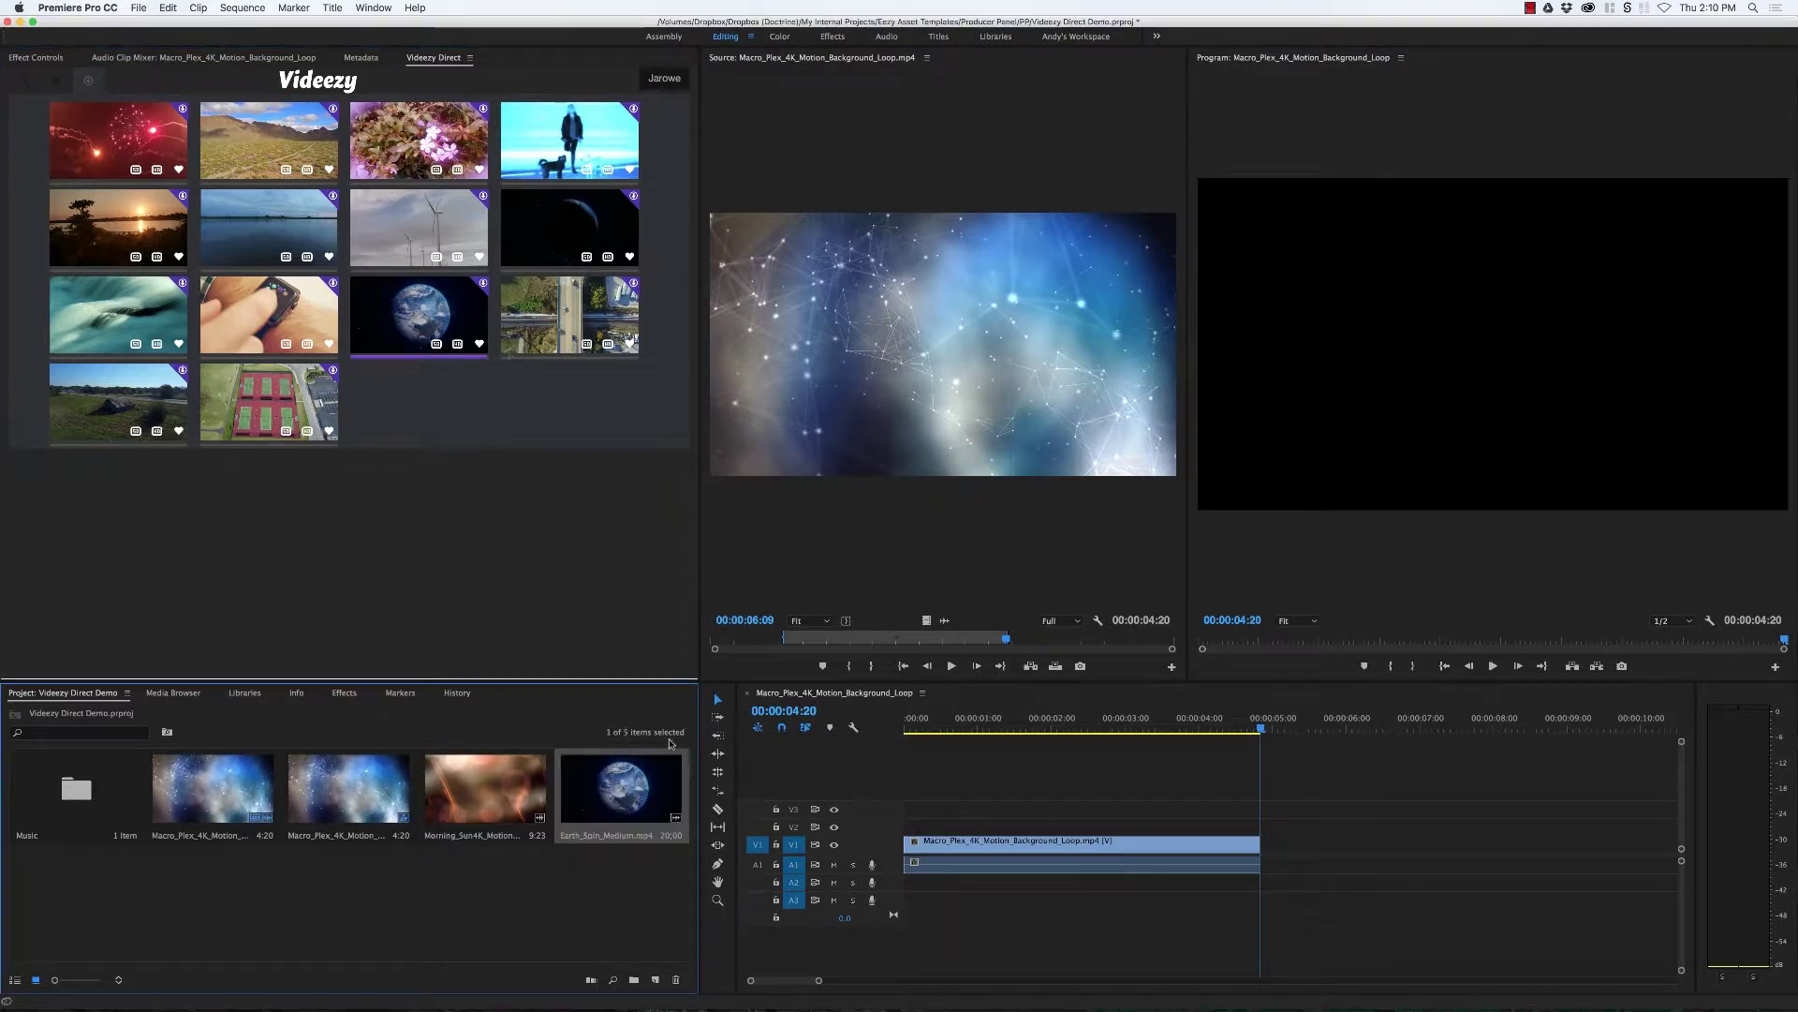
Step: Trim Earth_Spin_Medium from 05;14 to 12;27 and insert it into the sequence
drag(651, 772, 977, 552)
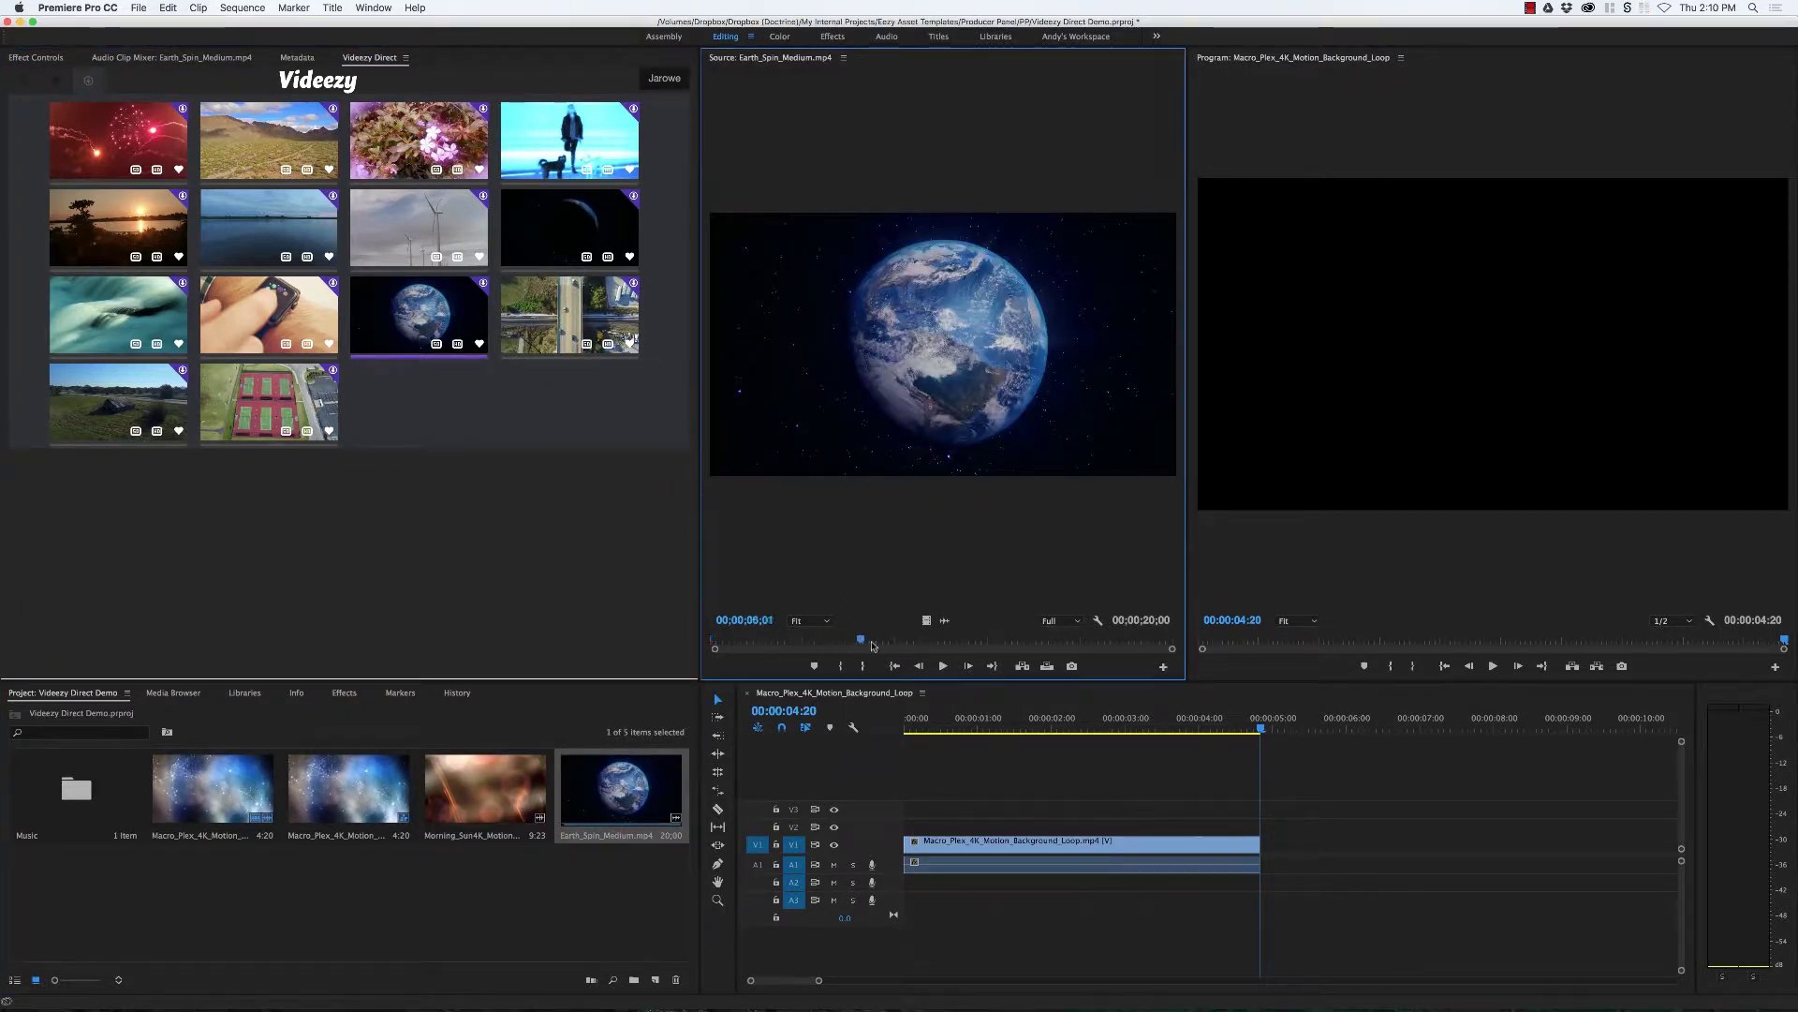
drag(872, 645, 943, 641)
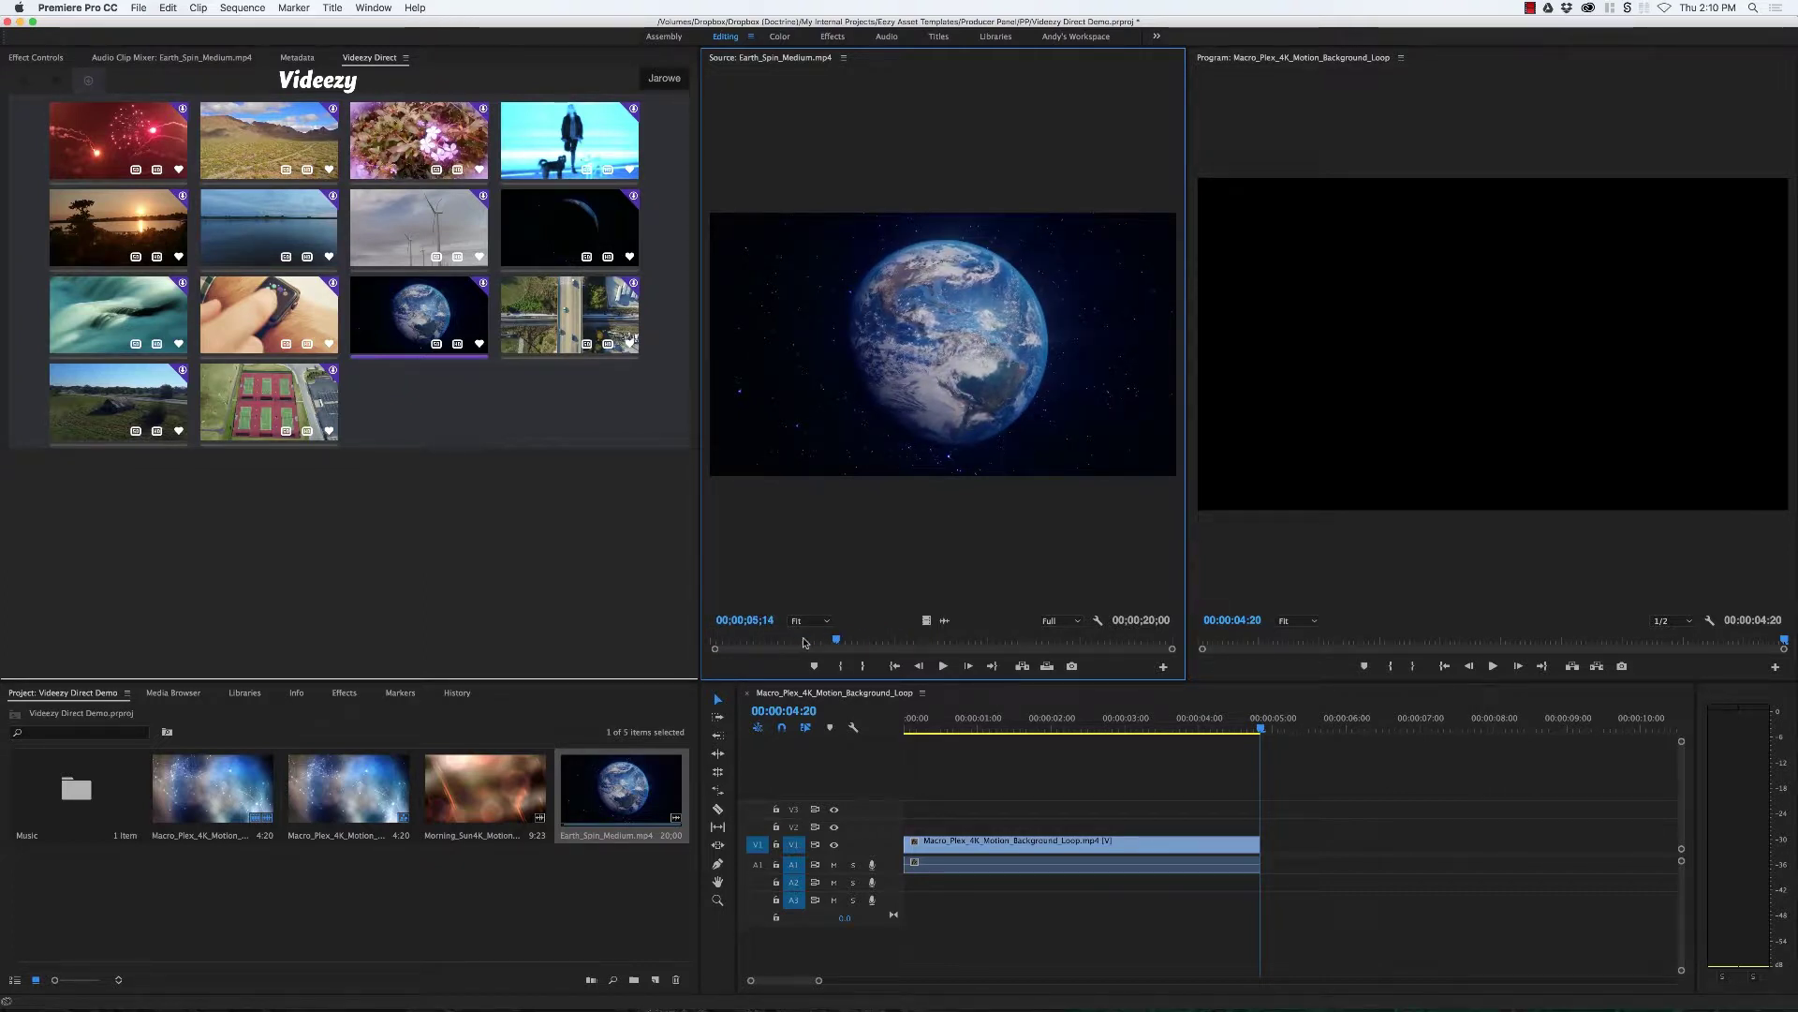
key(space)
key(i)
drag(847, 640, 1010, 644)
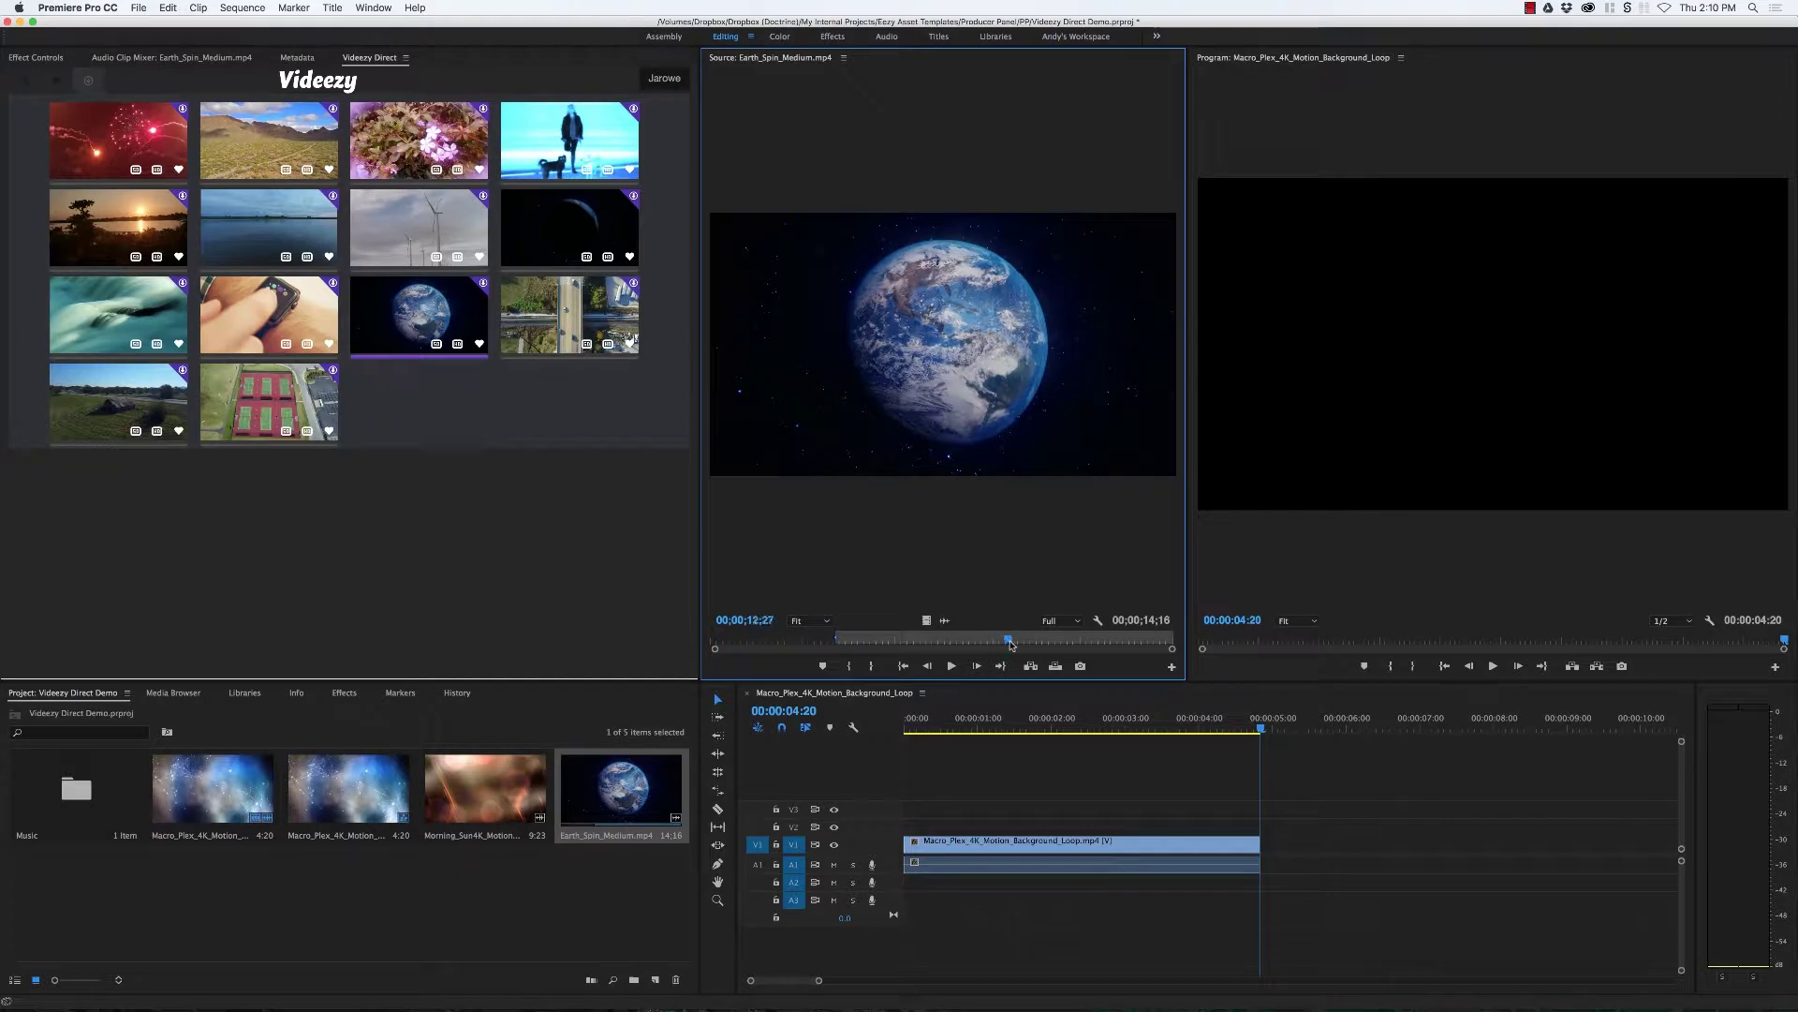
key(o)
drag(922, 448, 910, 824)
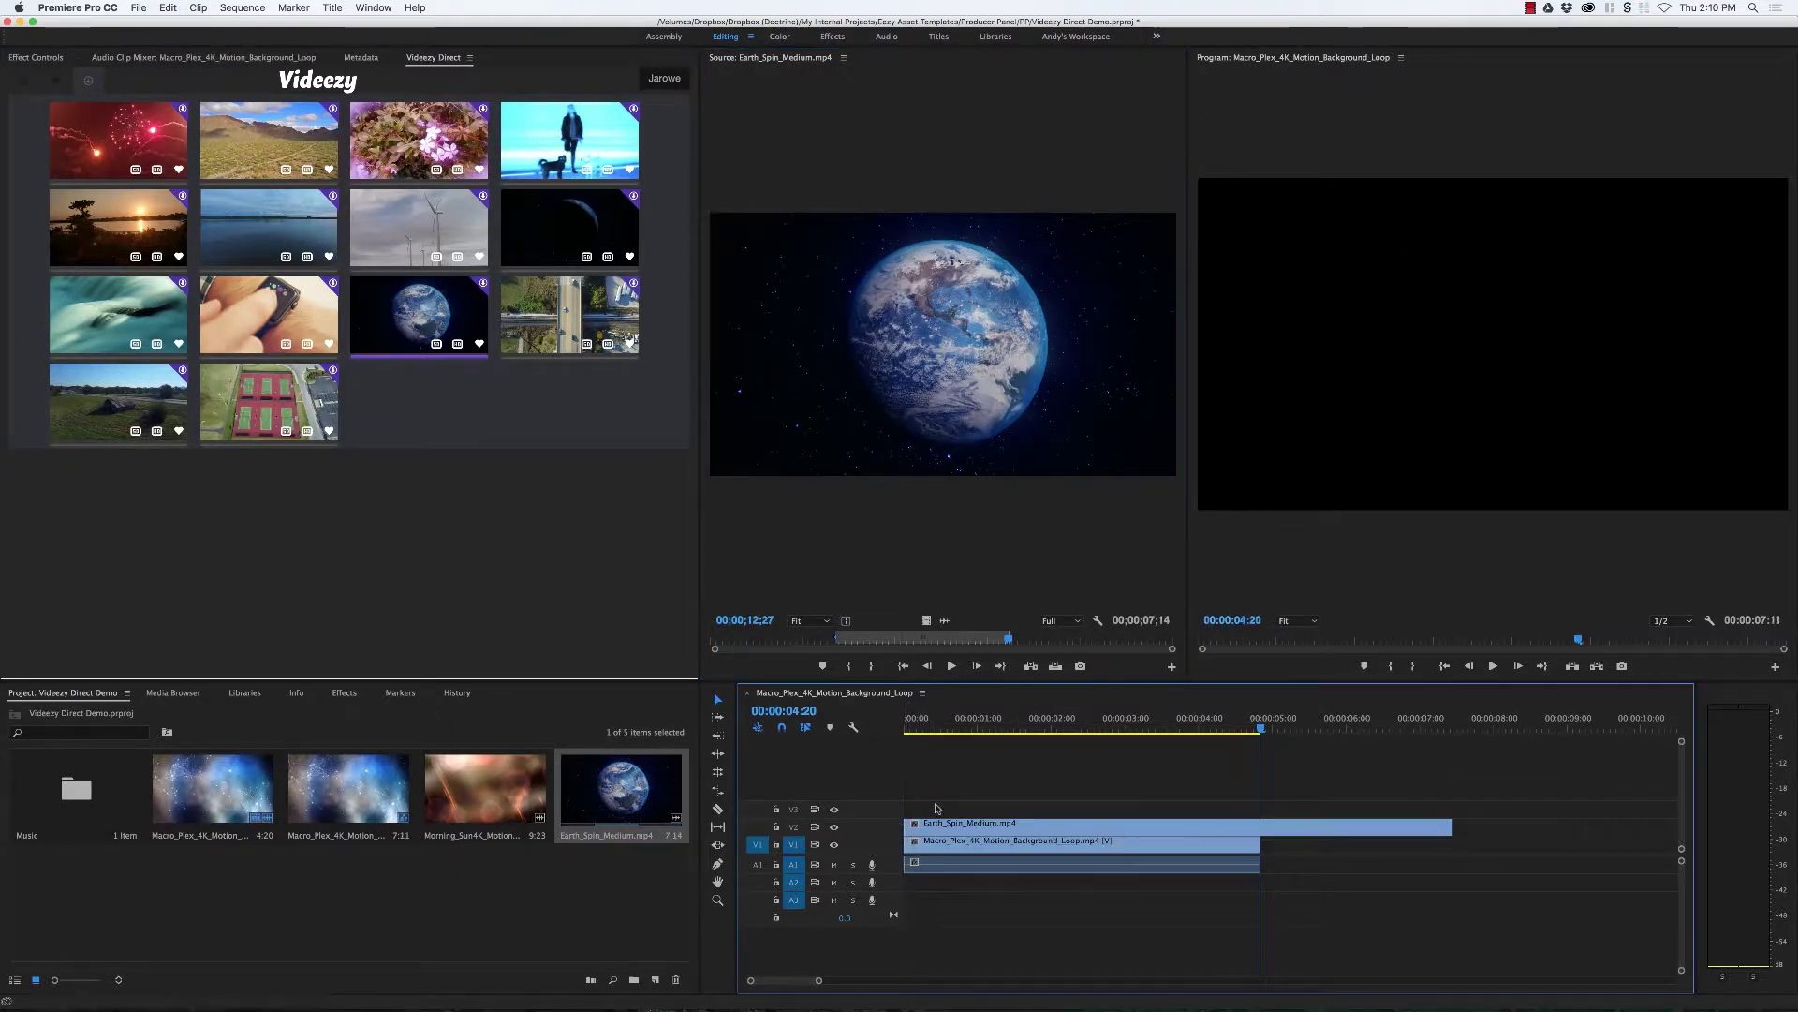
Step: Play the sequence from the start to review the Earth clip placement
key(Home)
key(space)
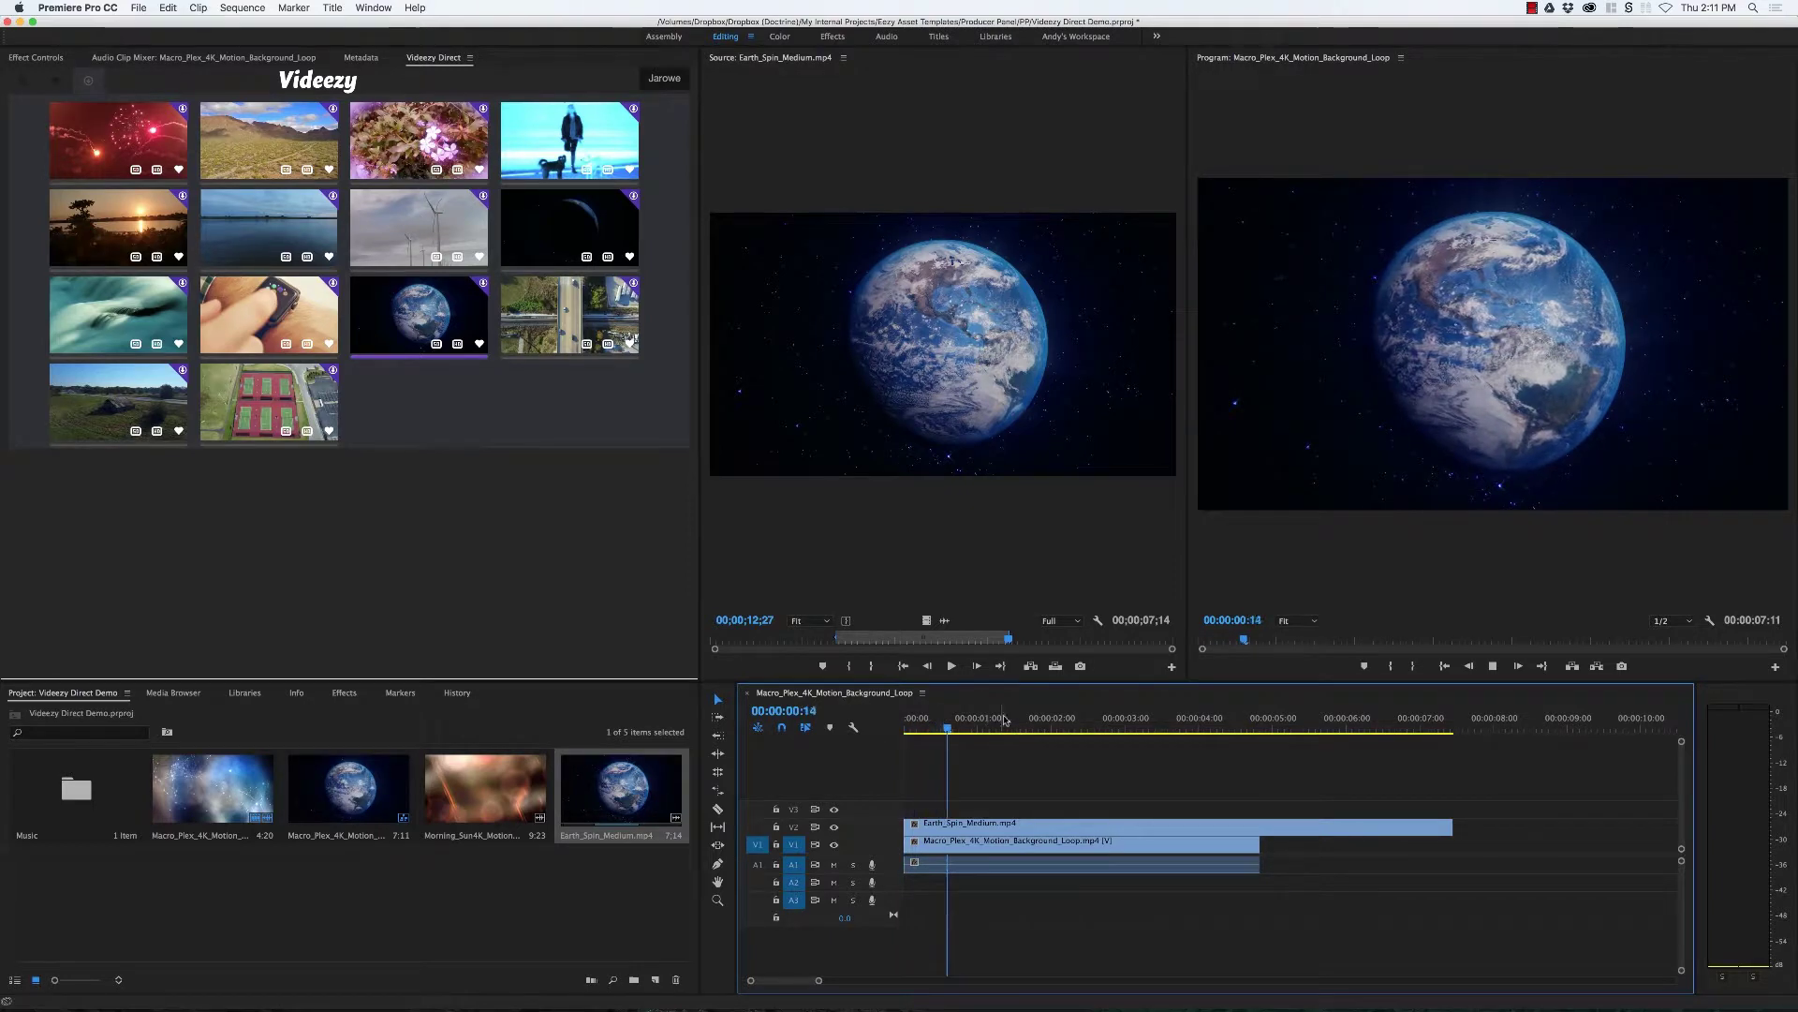
key(space)
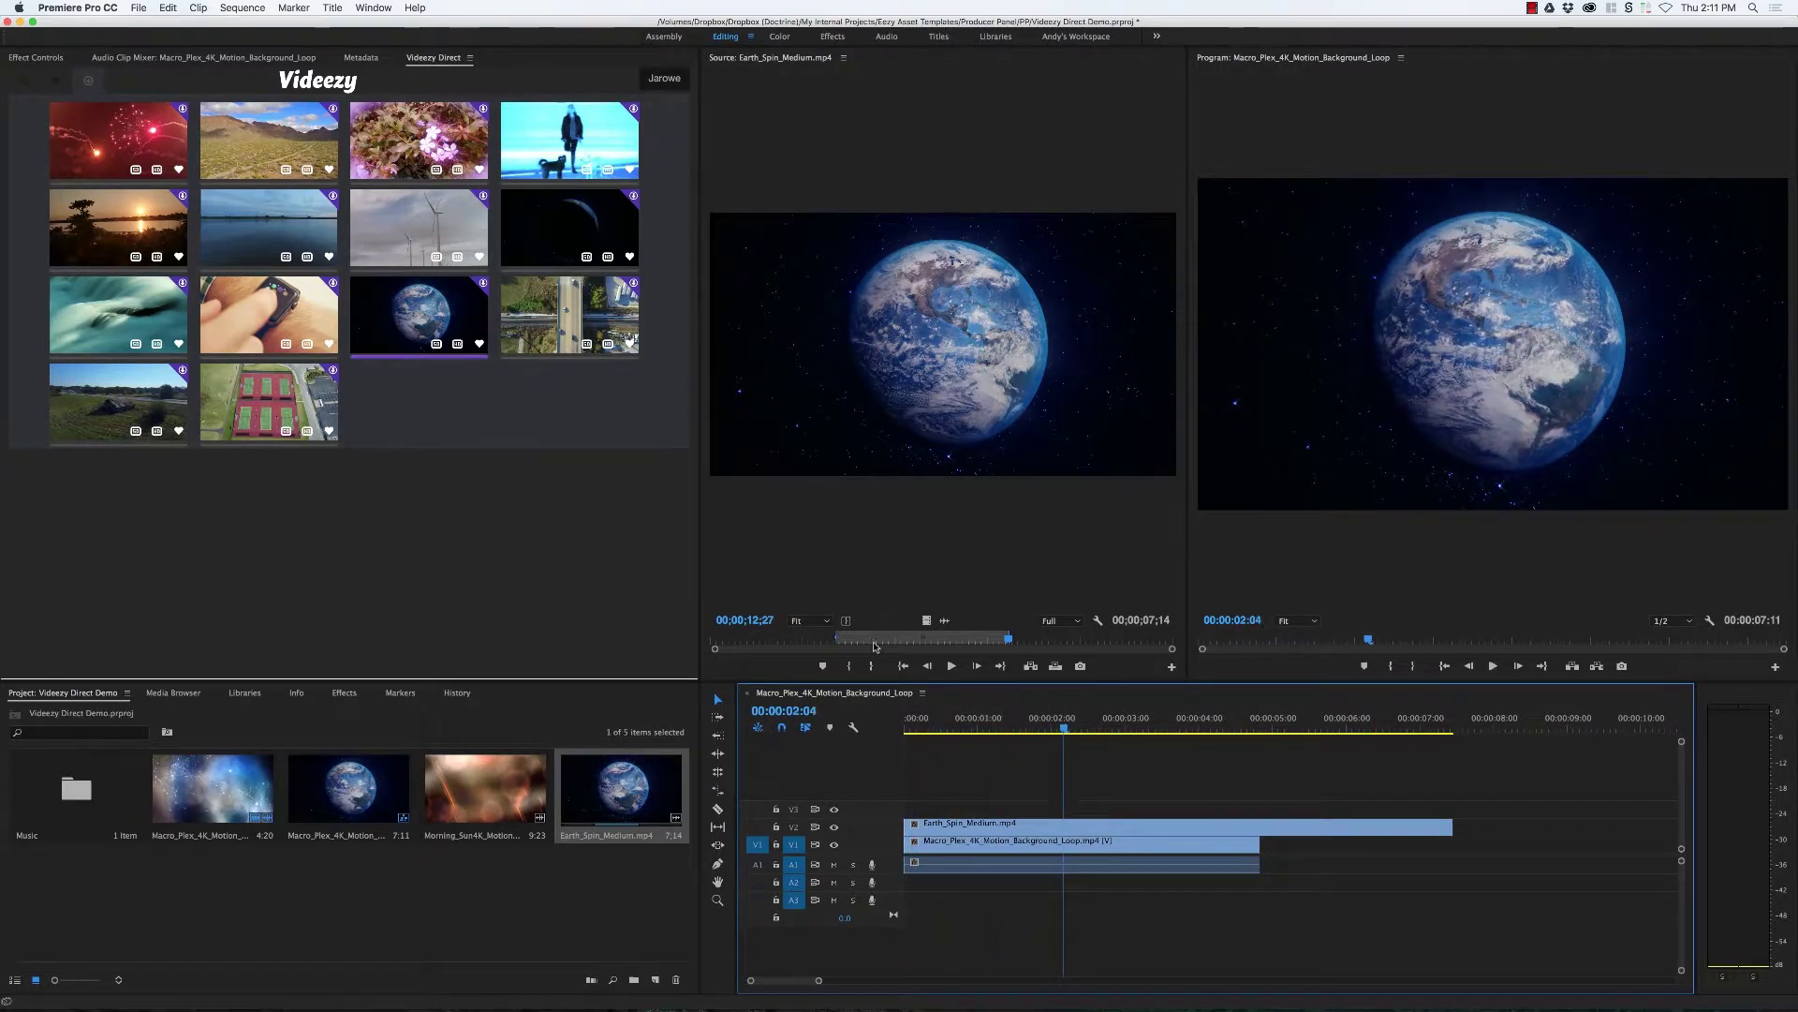
key(Home)
key(space)
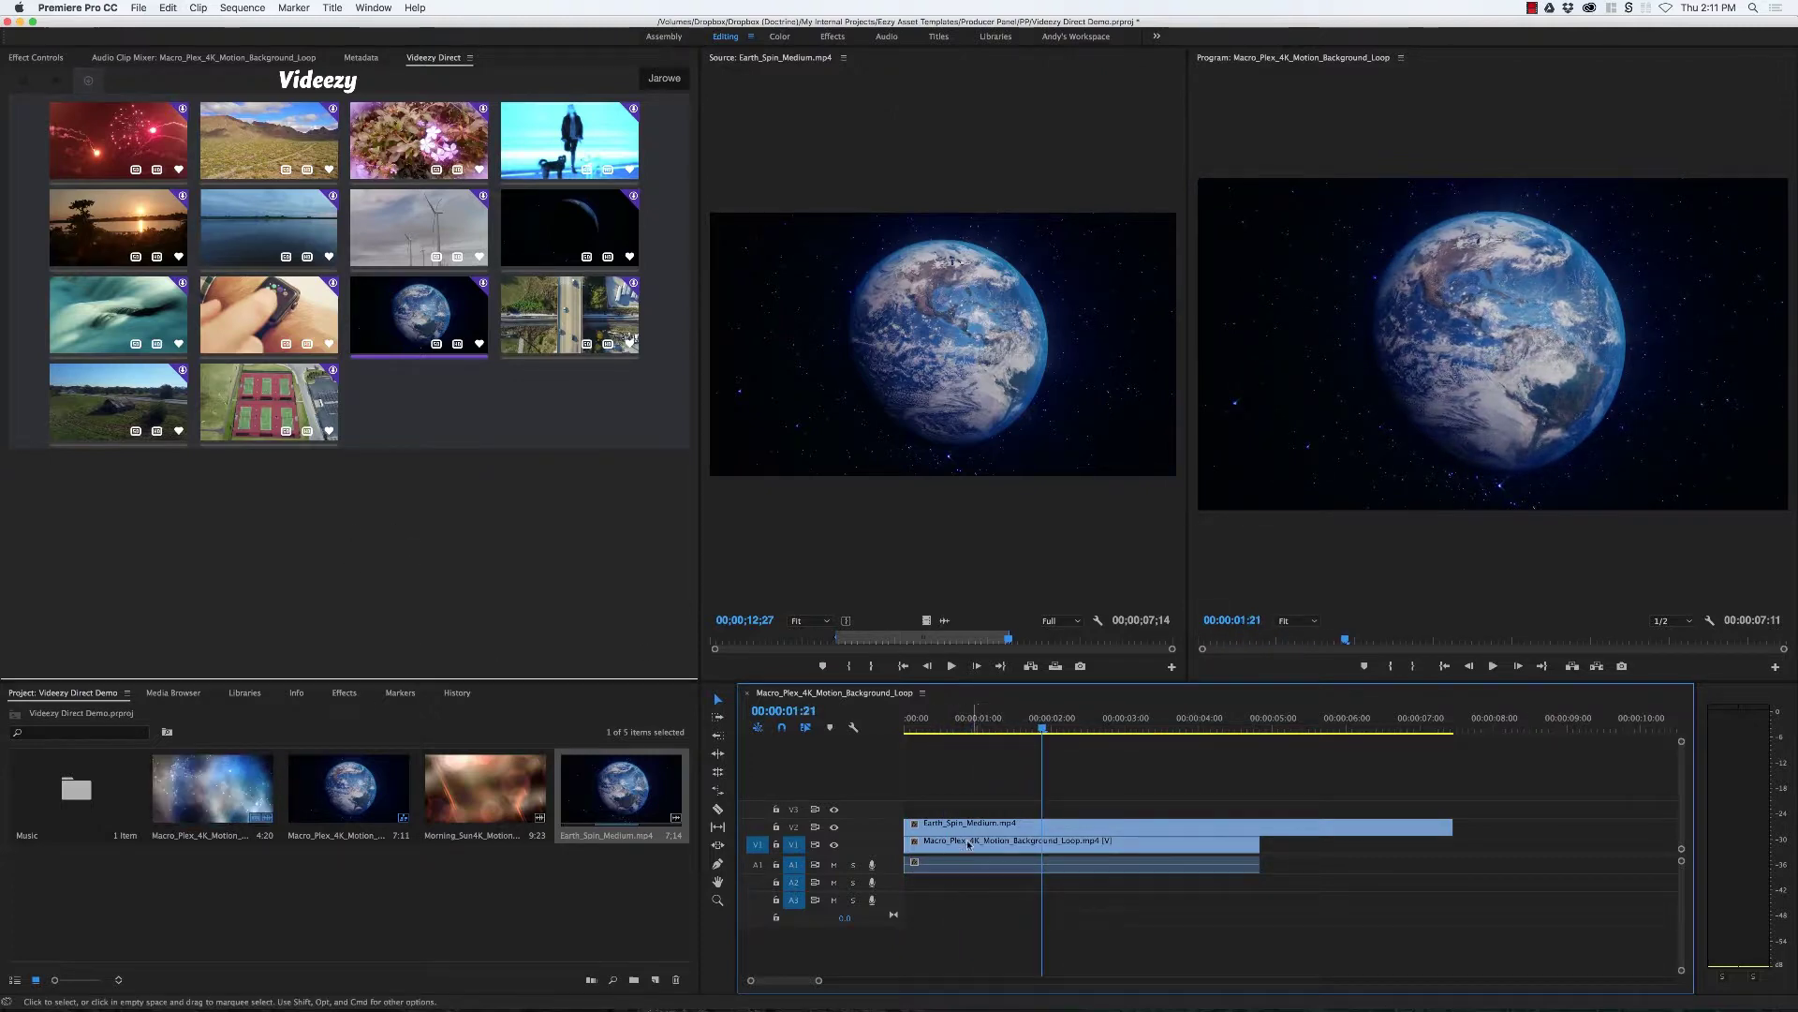
Step: Move Macro_Plex to track V3 starting around 00:00:05:26, then show the Videezy favourites
drag(974, 841, 941, 807)
key(Home)
key(space)
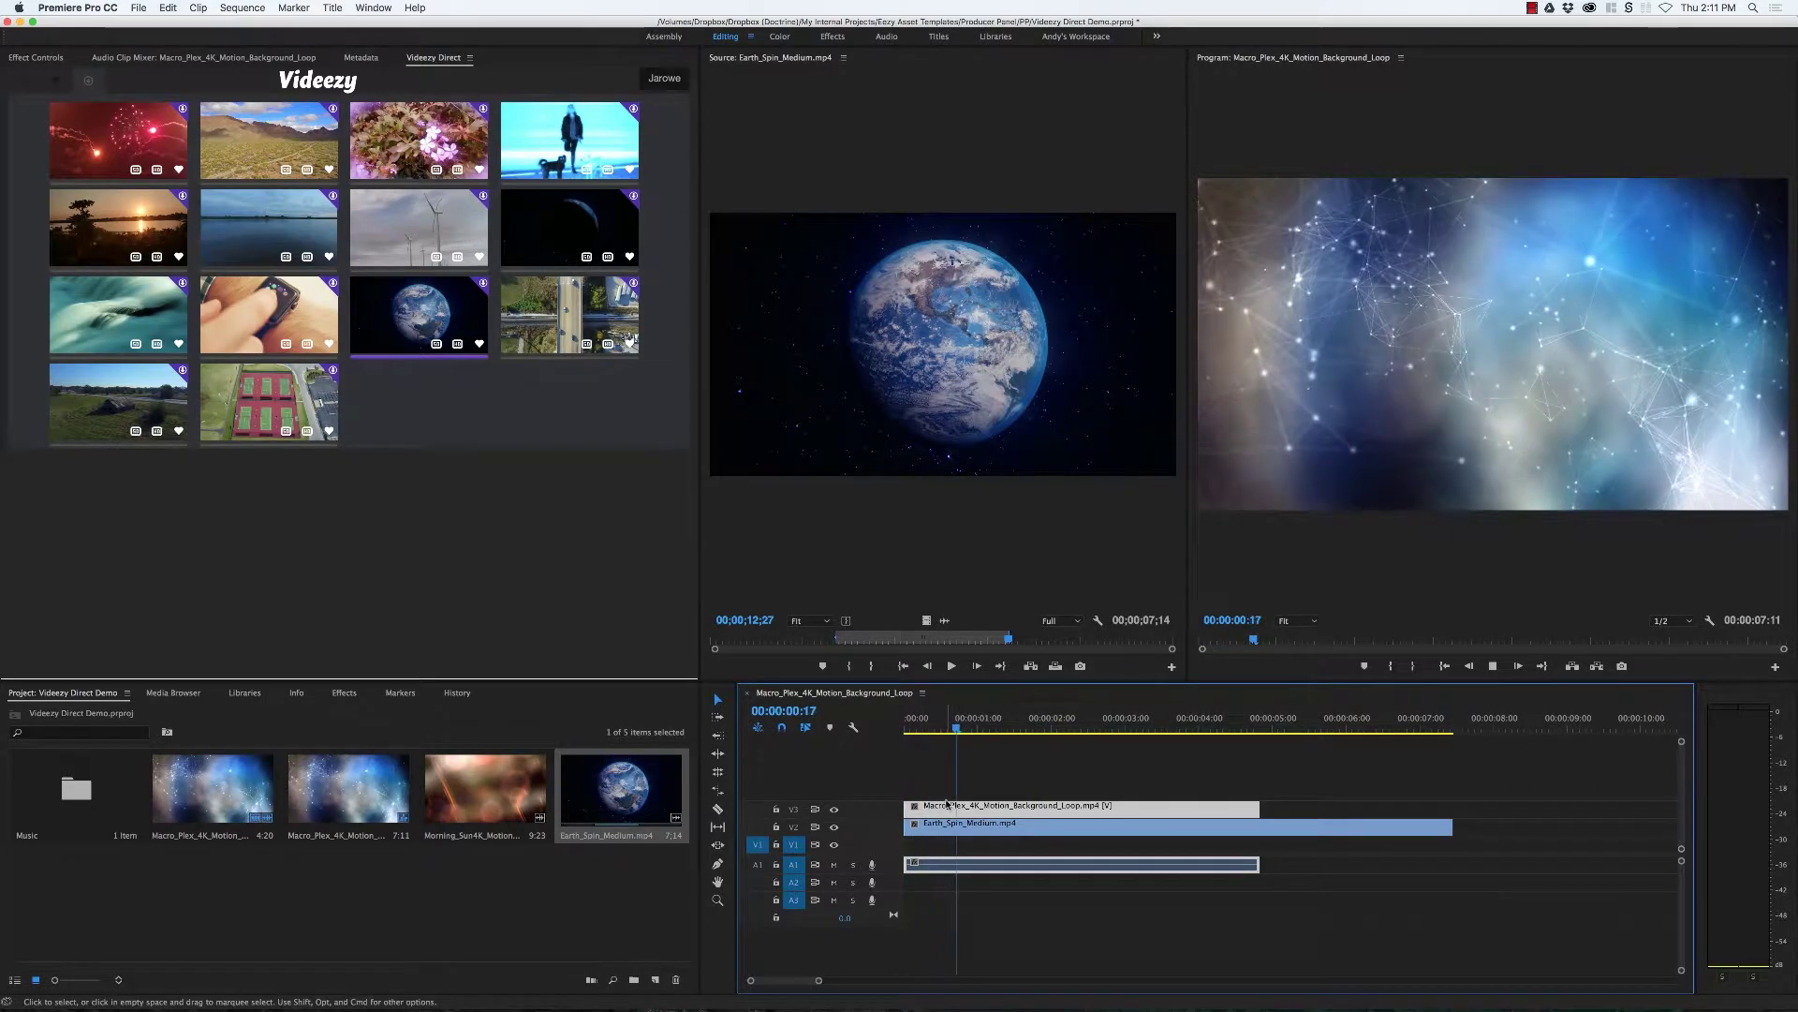
drag(1022, 822, 1456, 807)
key(Home)
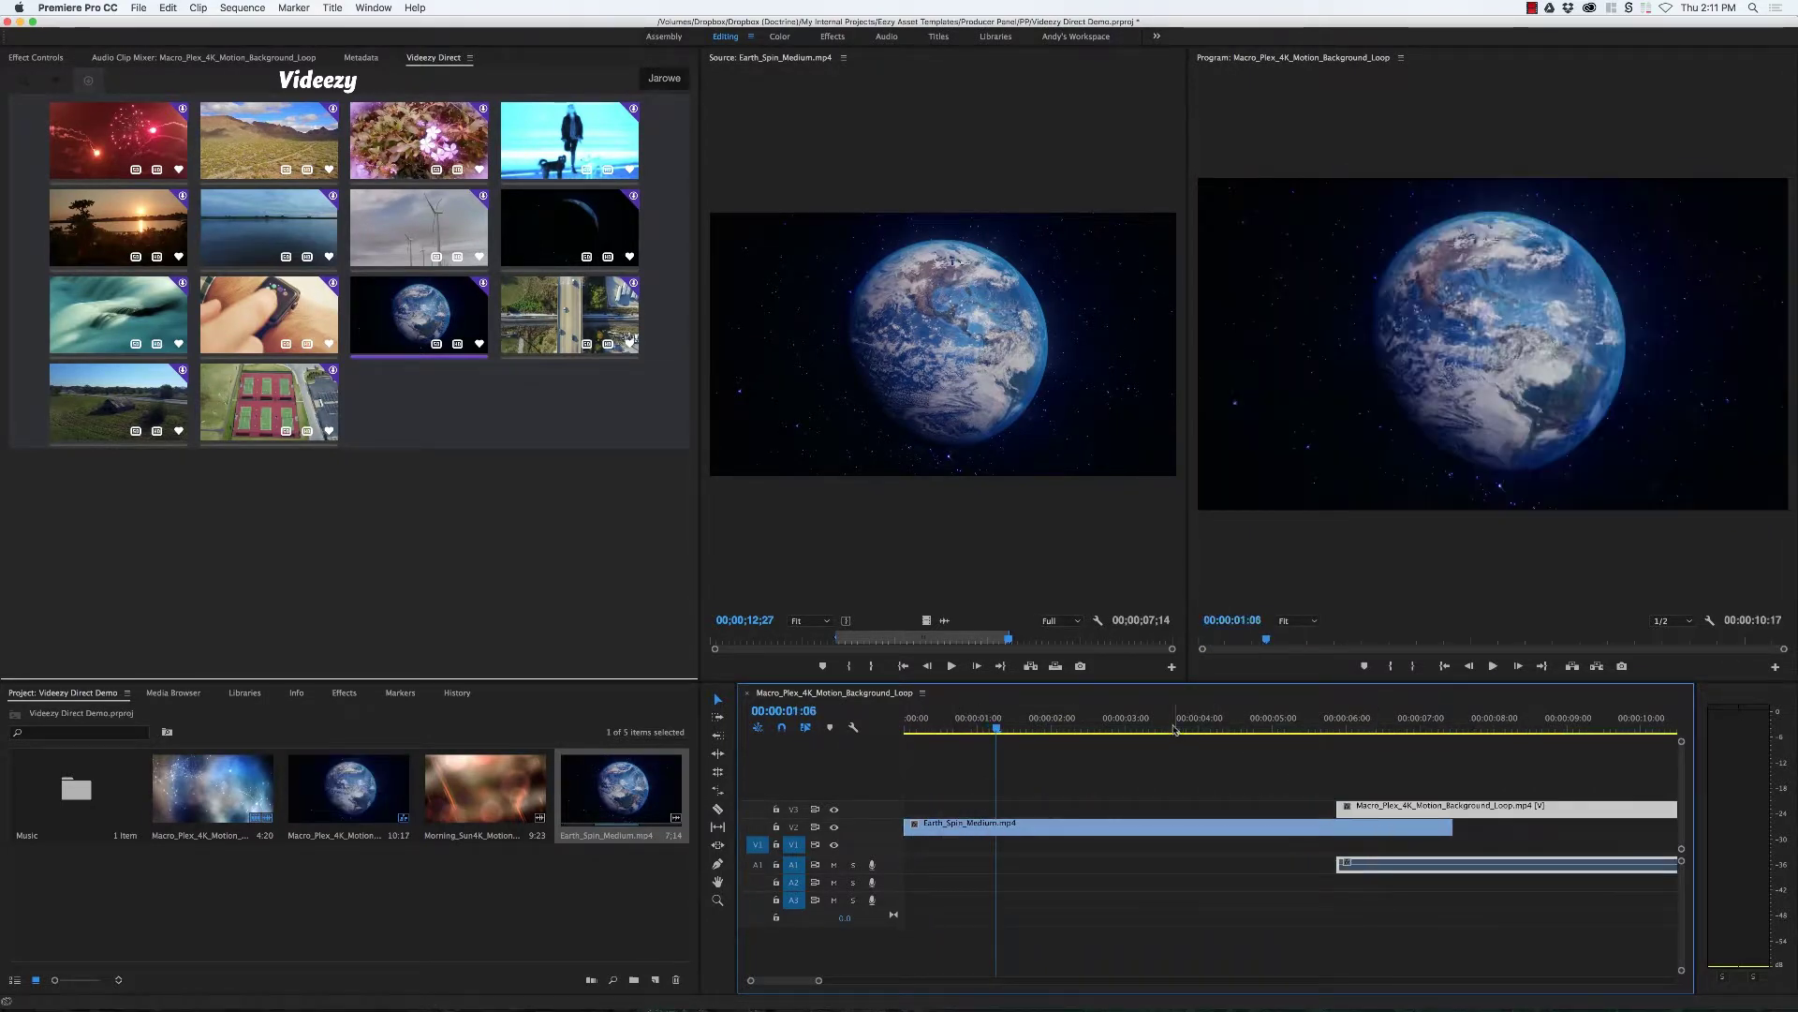
click(479, 497)
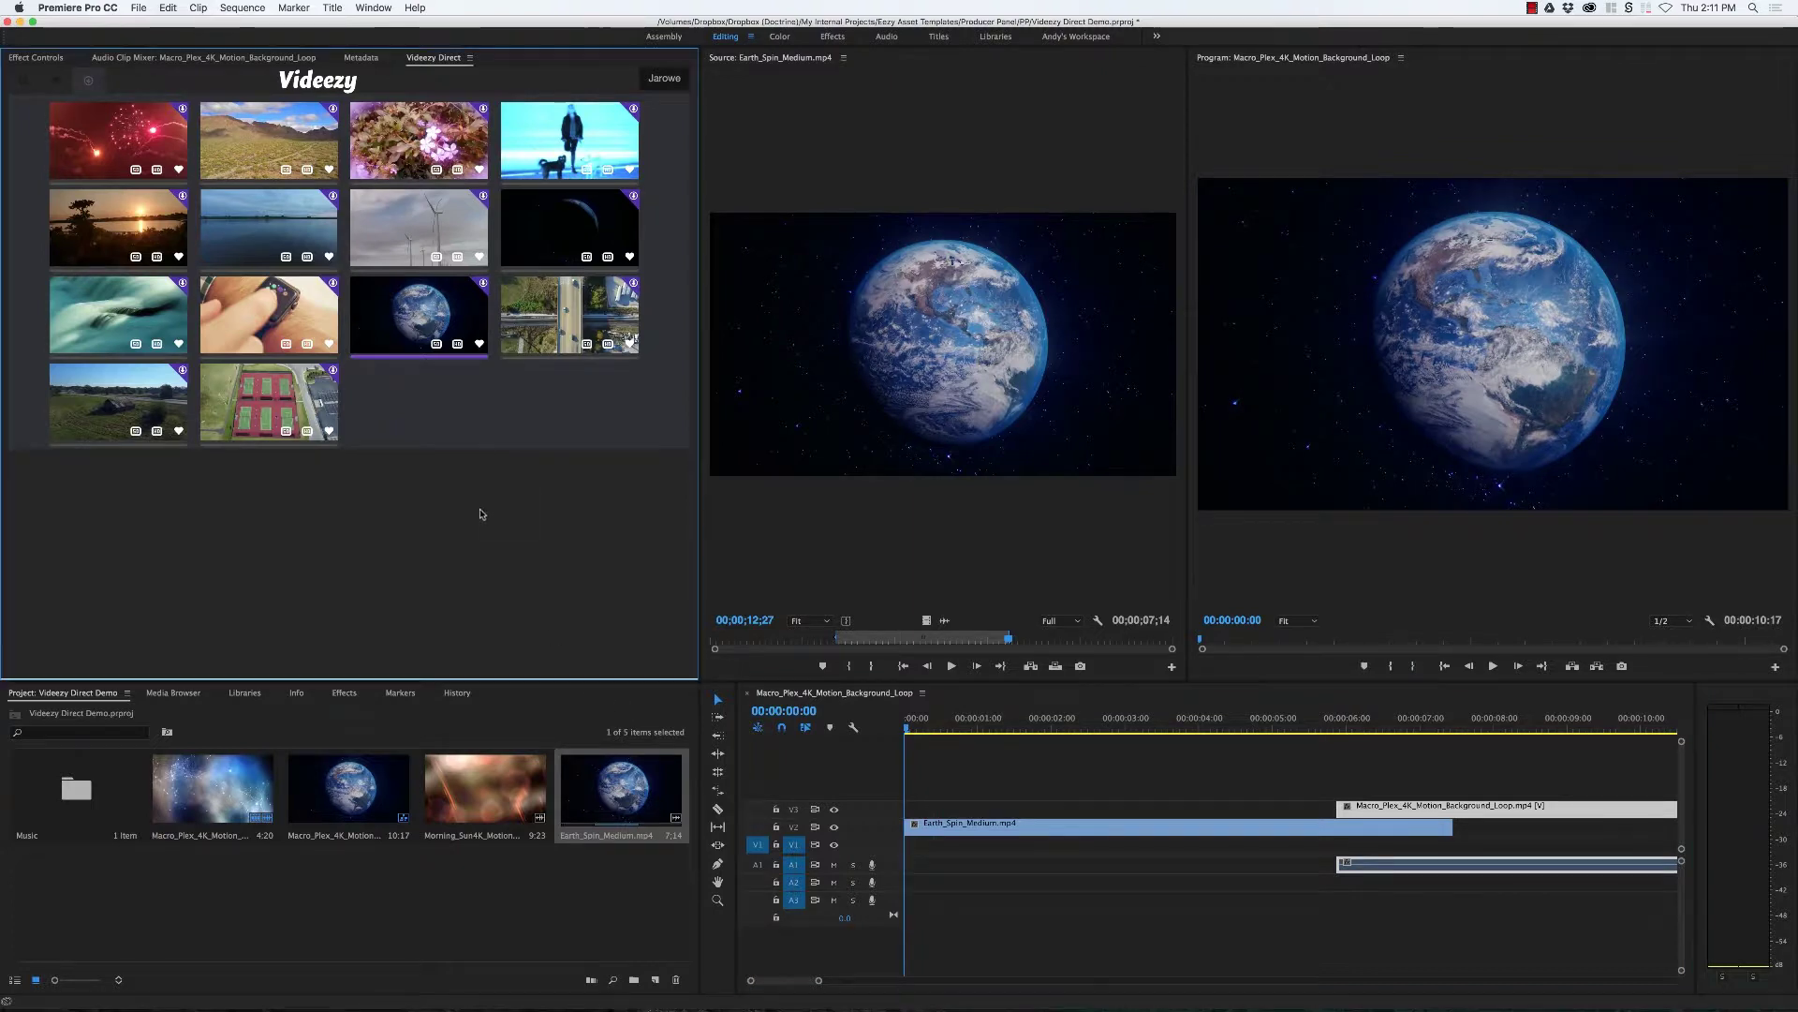
Step: Import the water-drops-on-glass and dew-drop-on-leaf clips from the Videezy search results
click(40, 86)
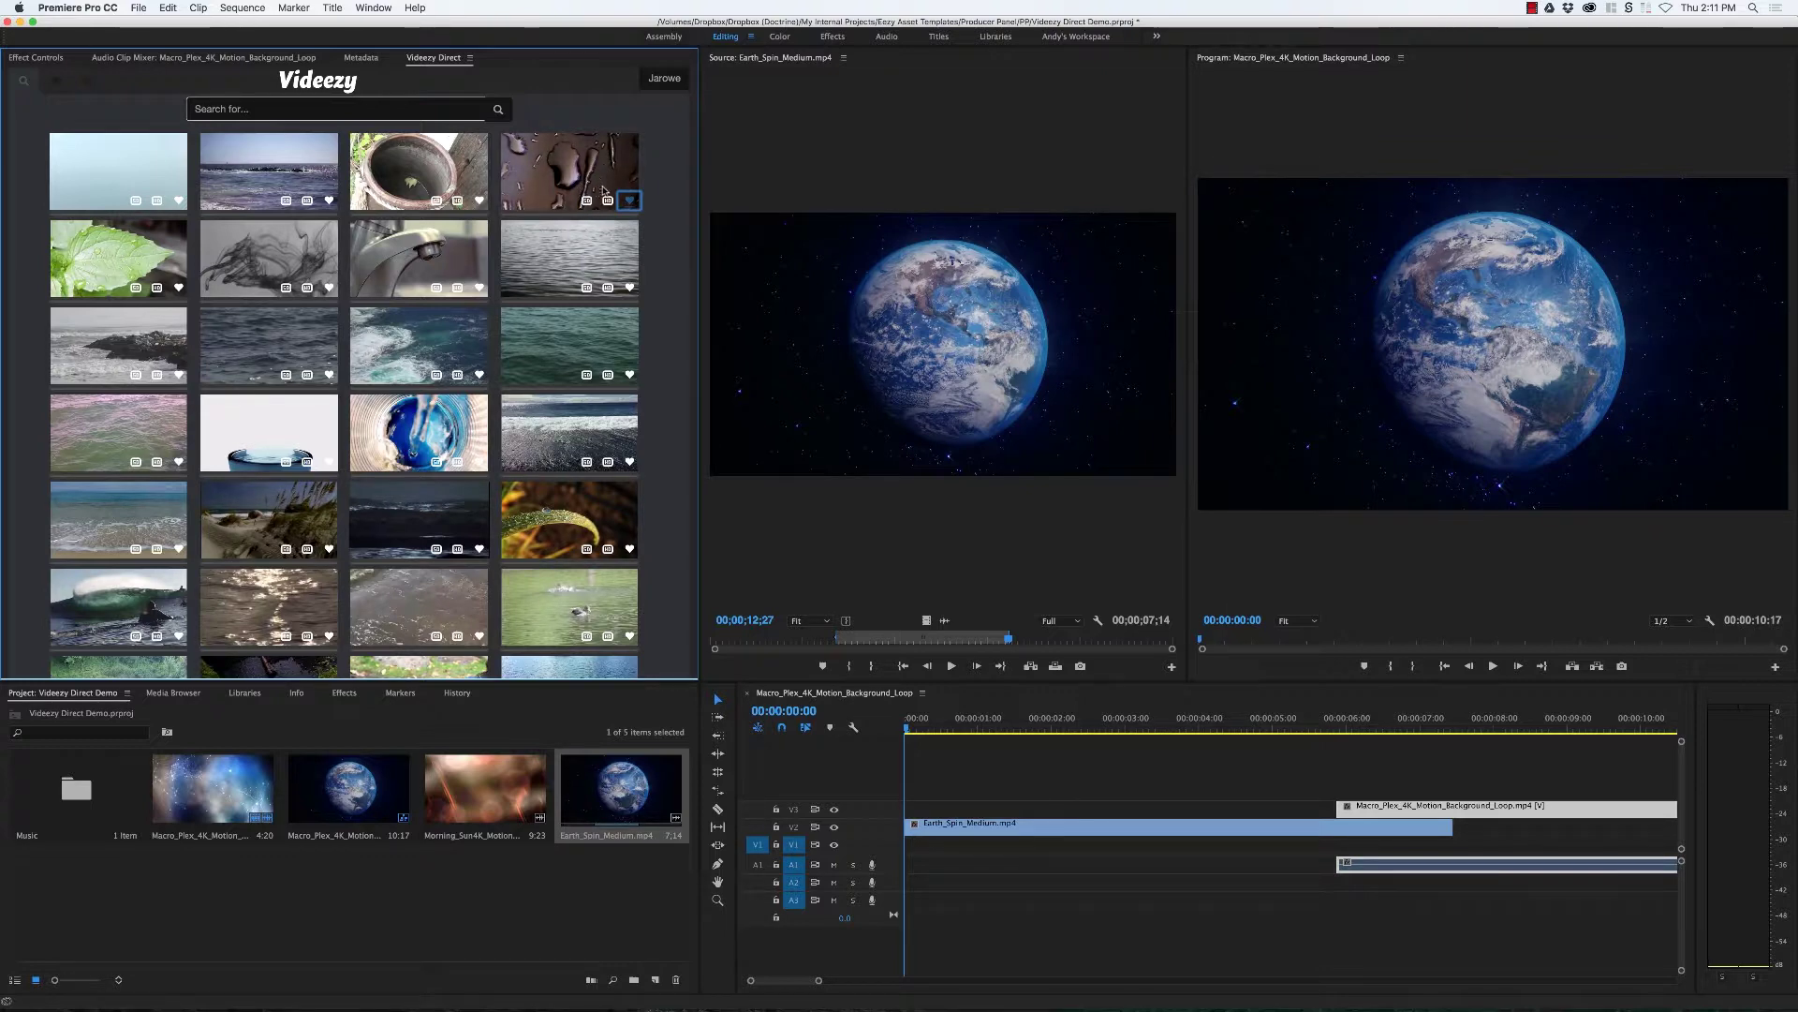
click(587, 201)
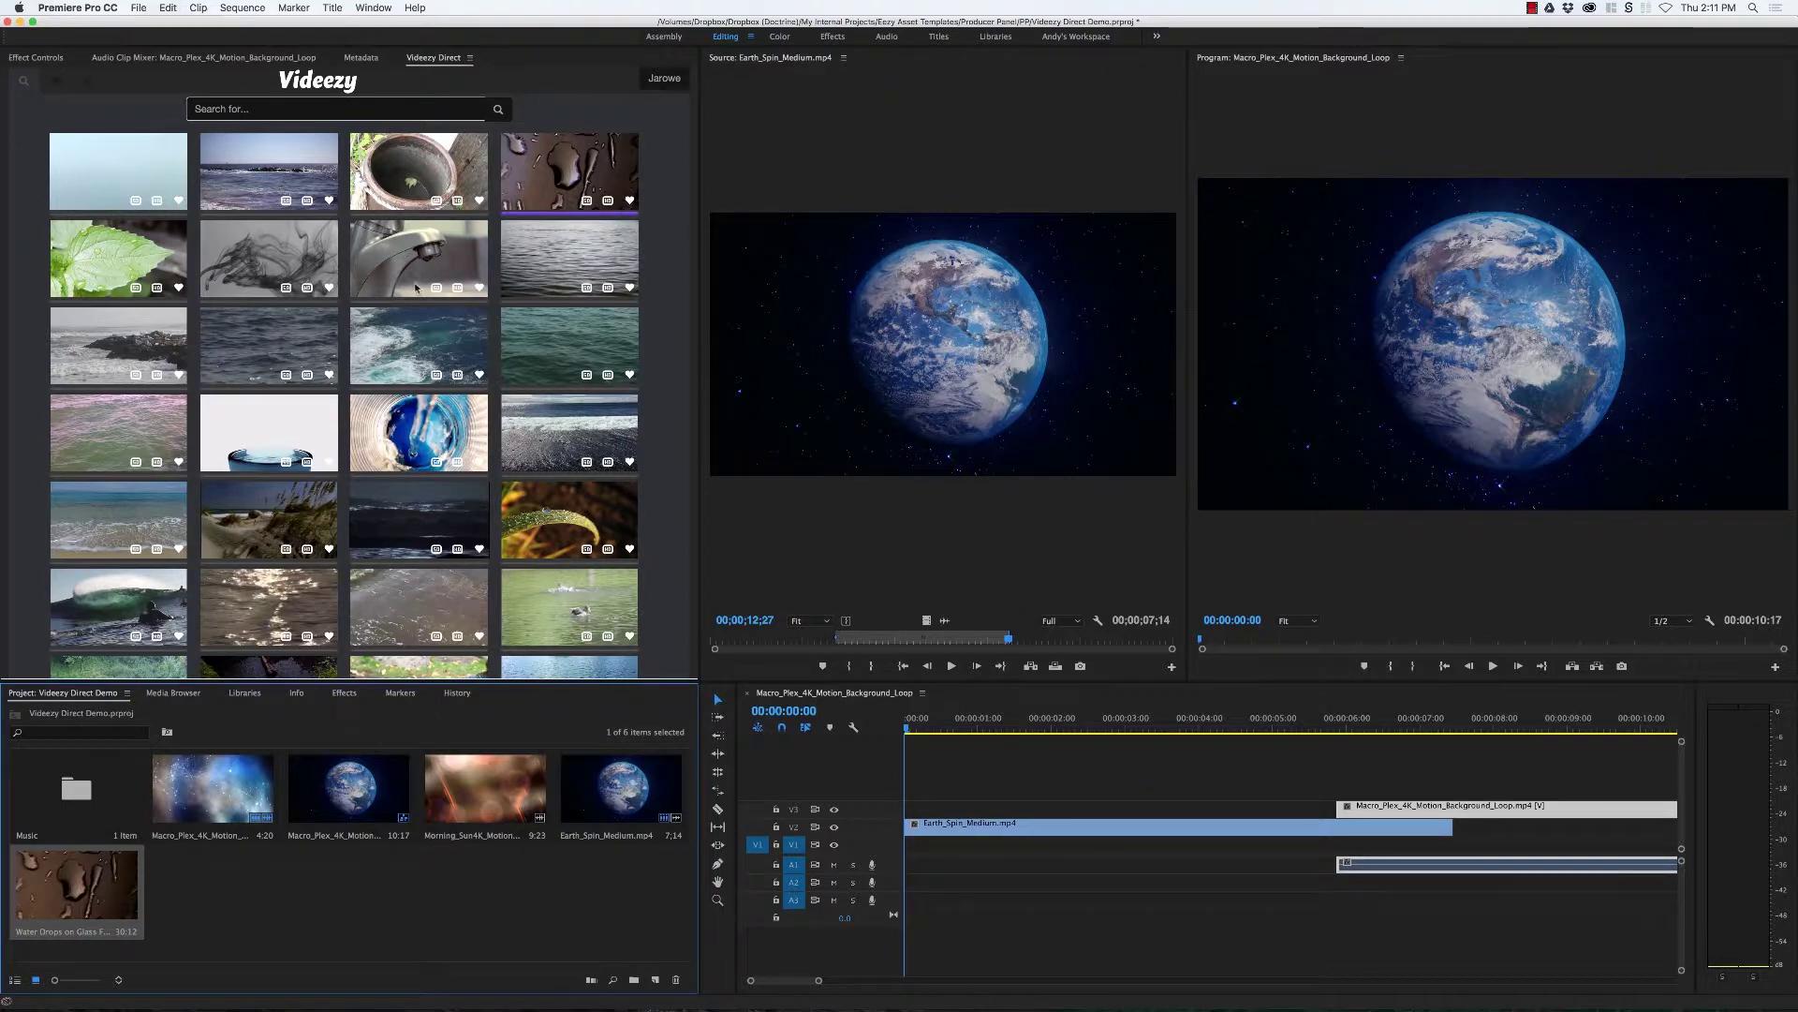
click(586, 552)
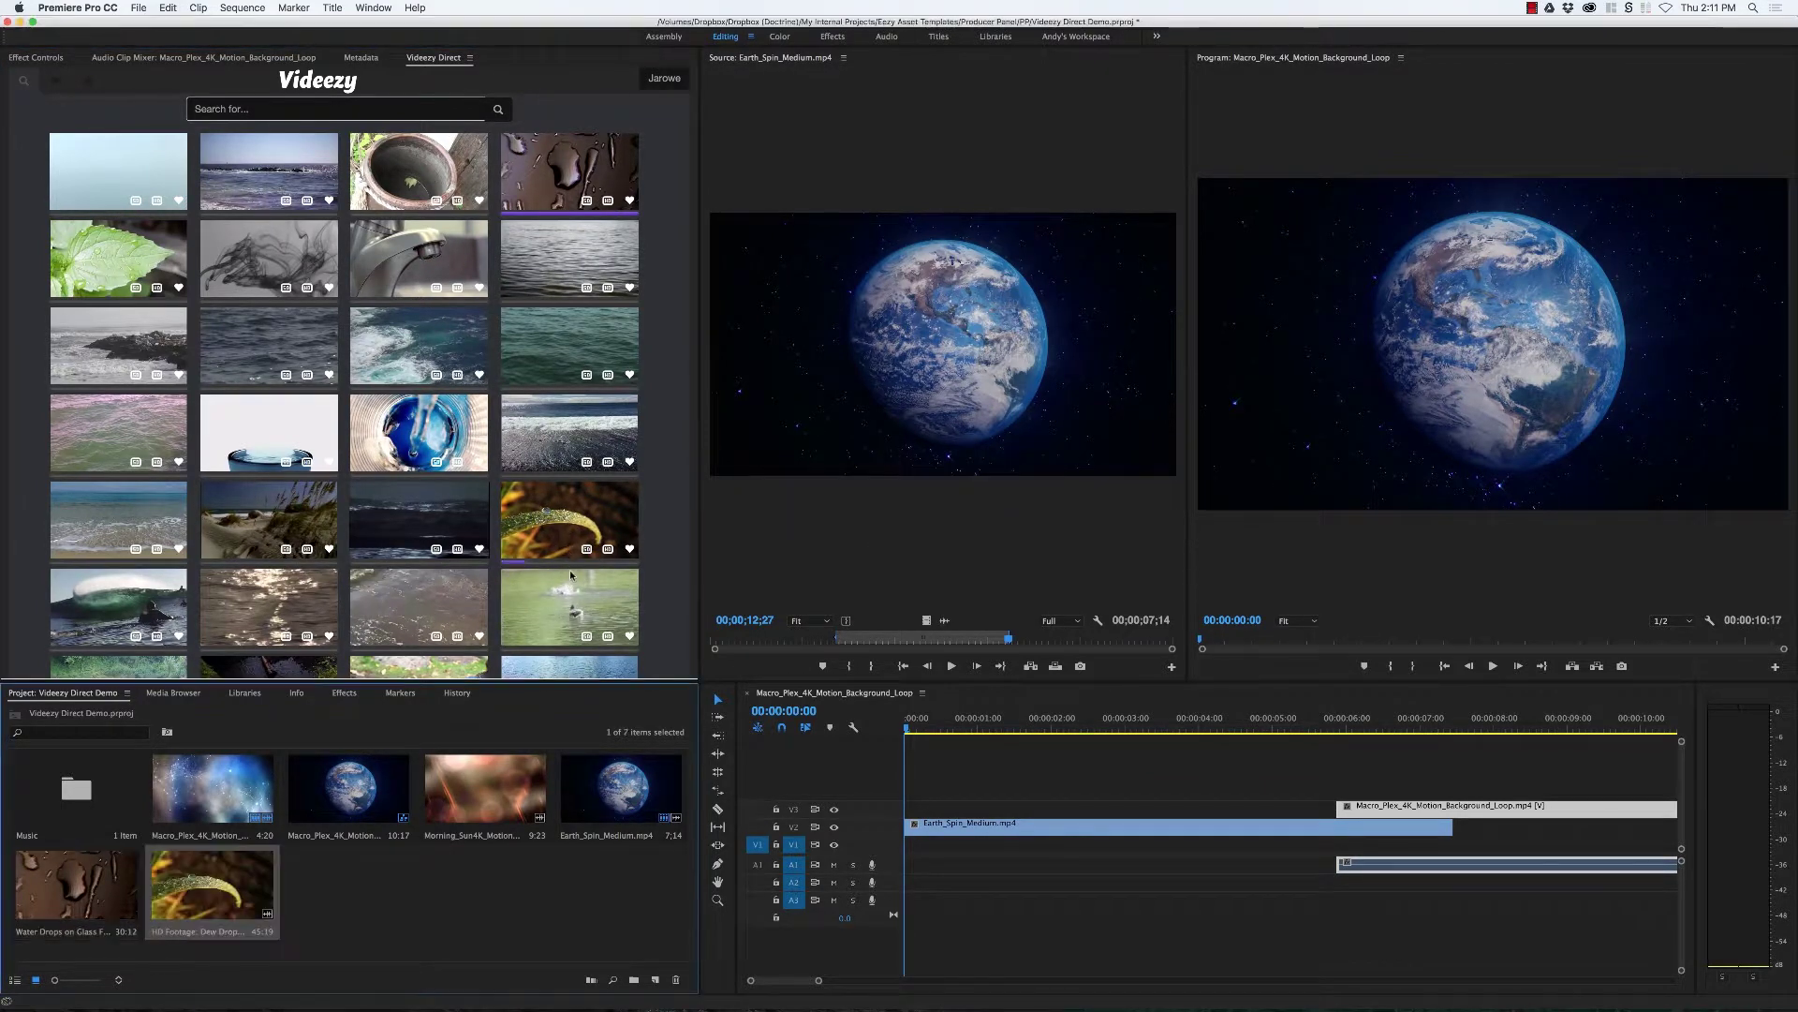
Step: Mark a one-second dew drop portion at about 12 seconds and place it on V3
double_click(75, 885)
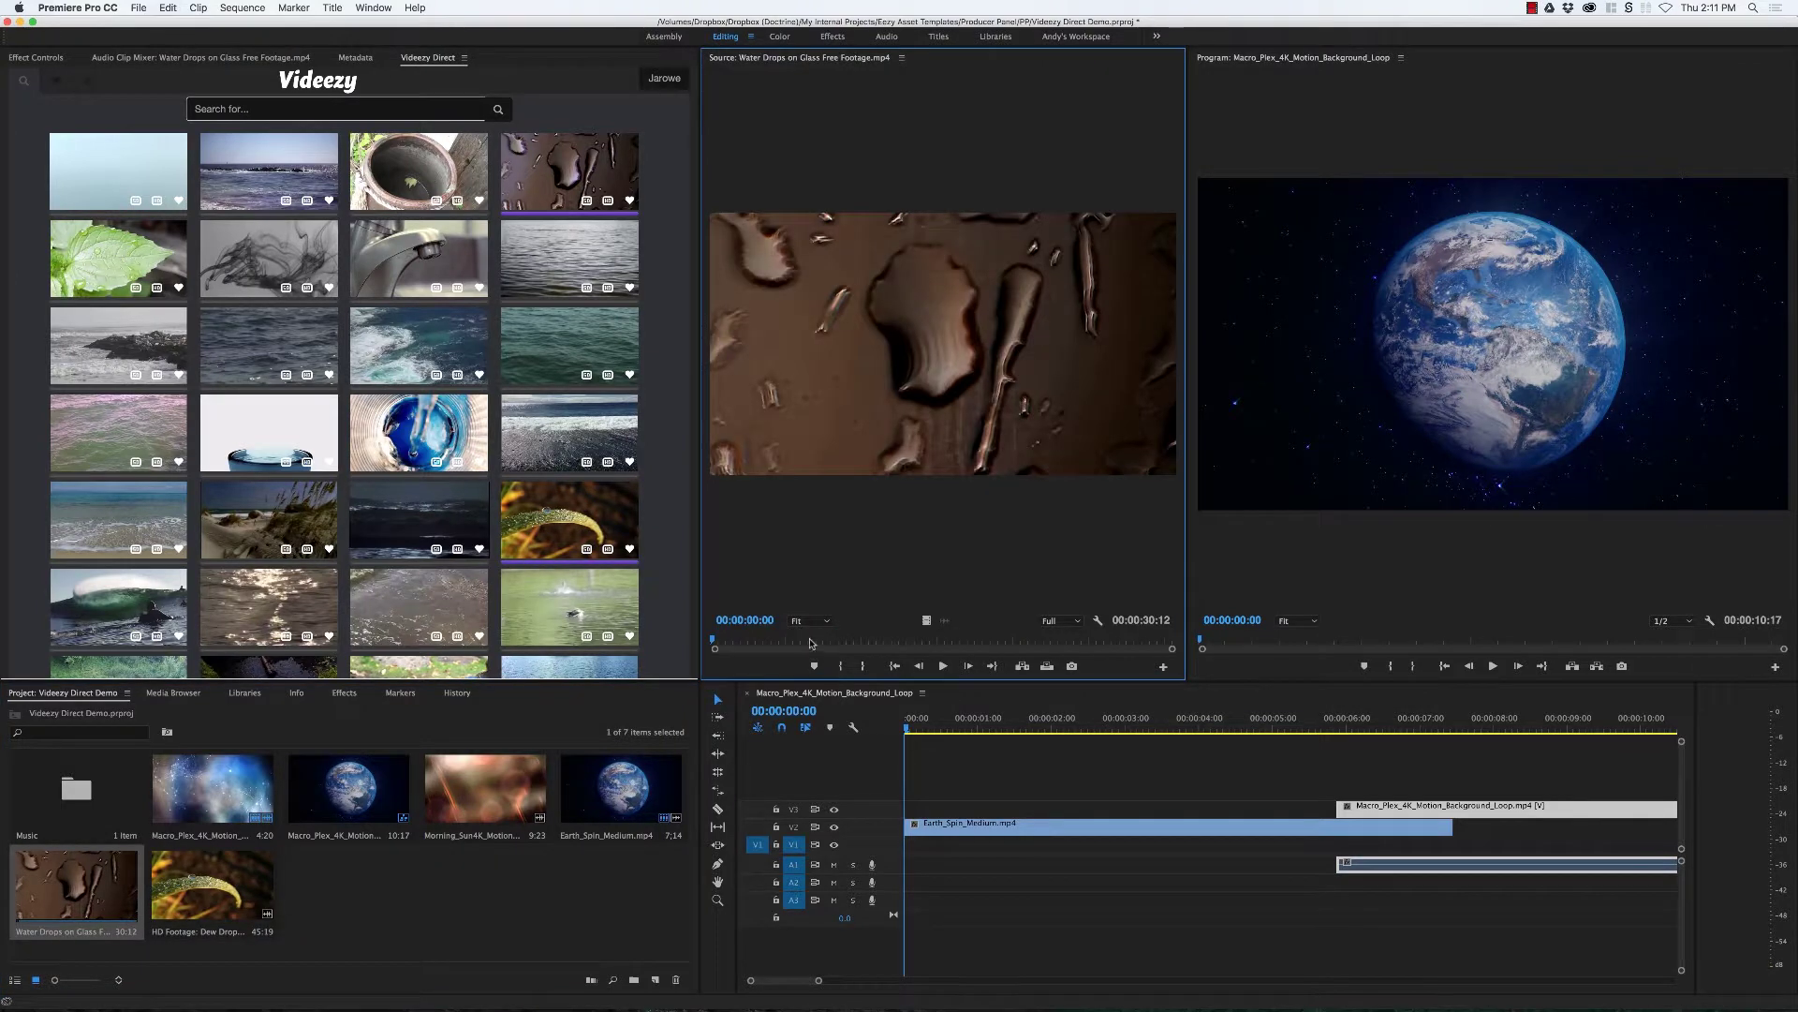
key(Home)
double_click(266, 887)
click(806, 639)
key(space)
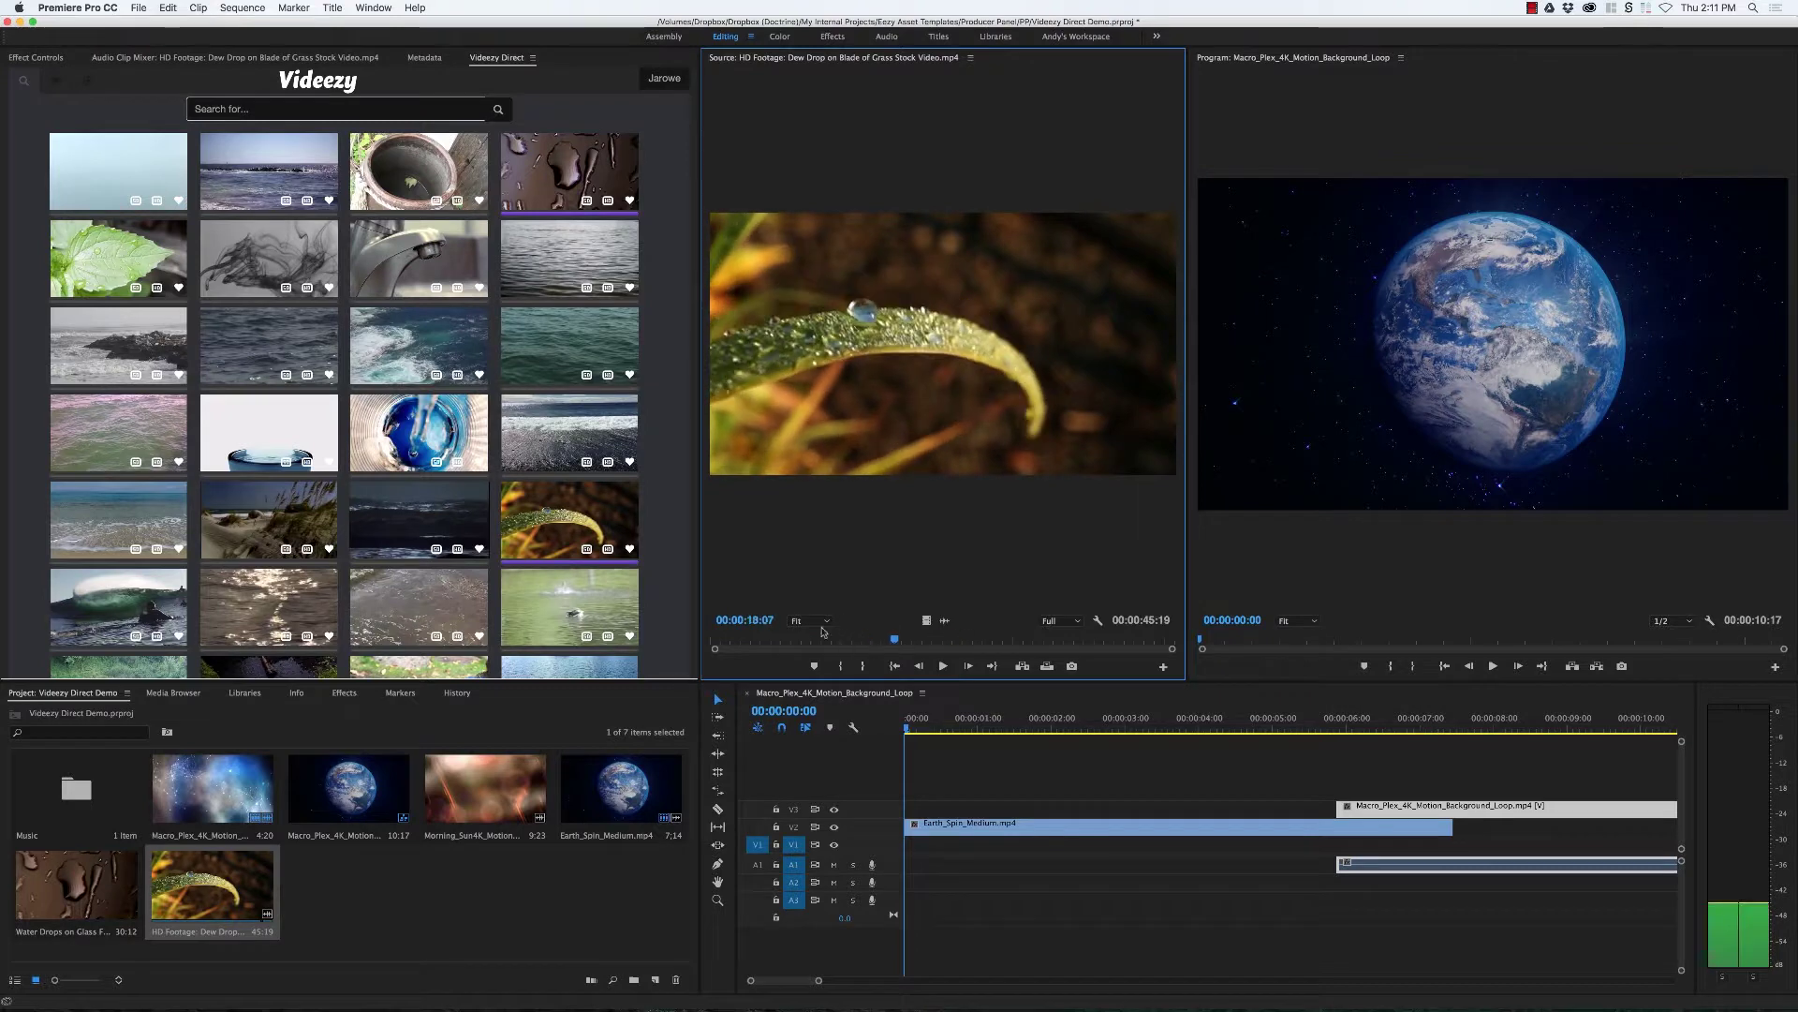
click(836, 638)
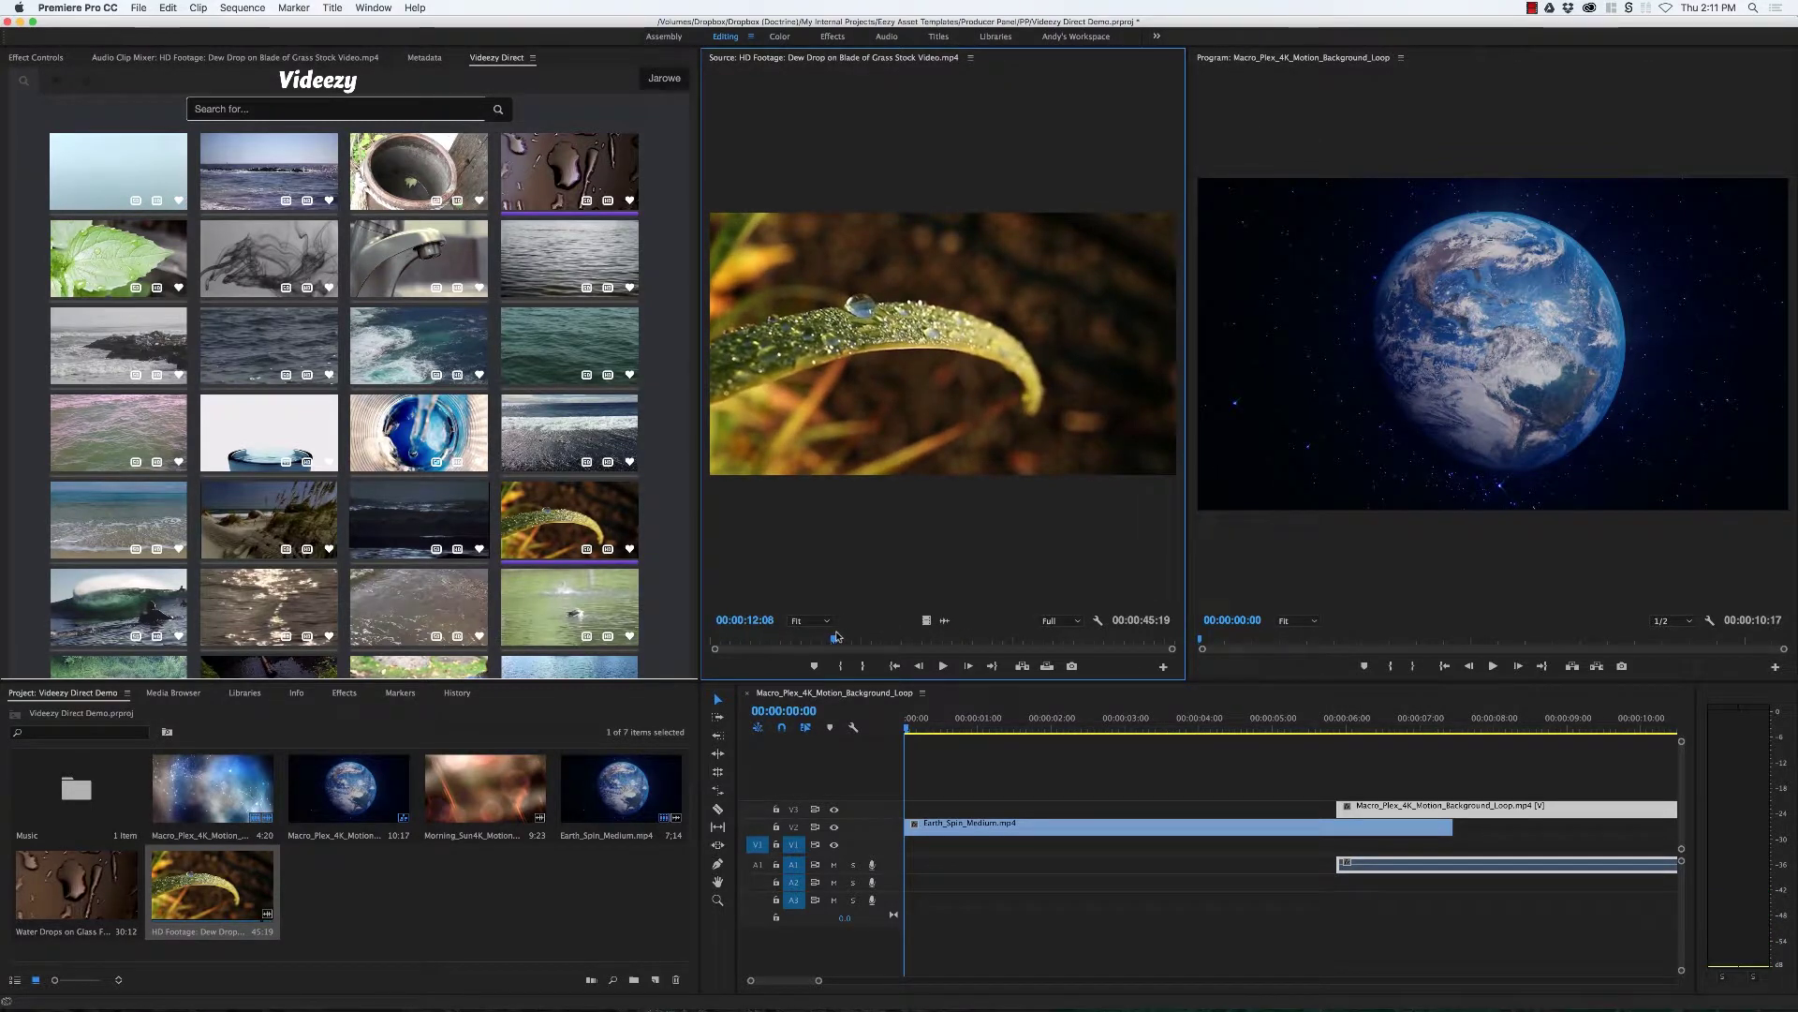
key(i)
key(o)
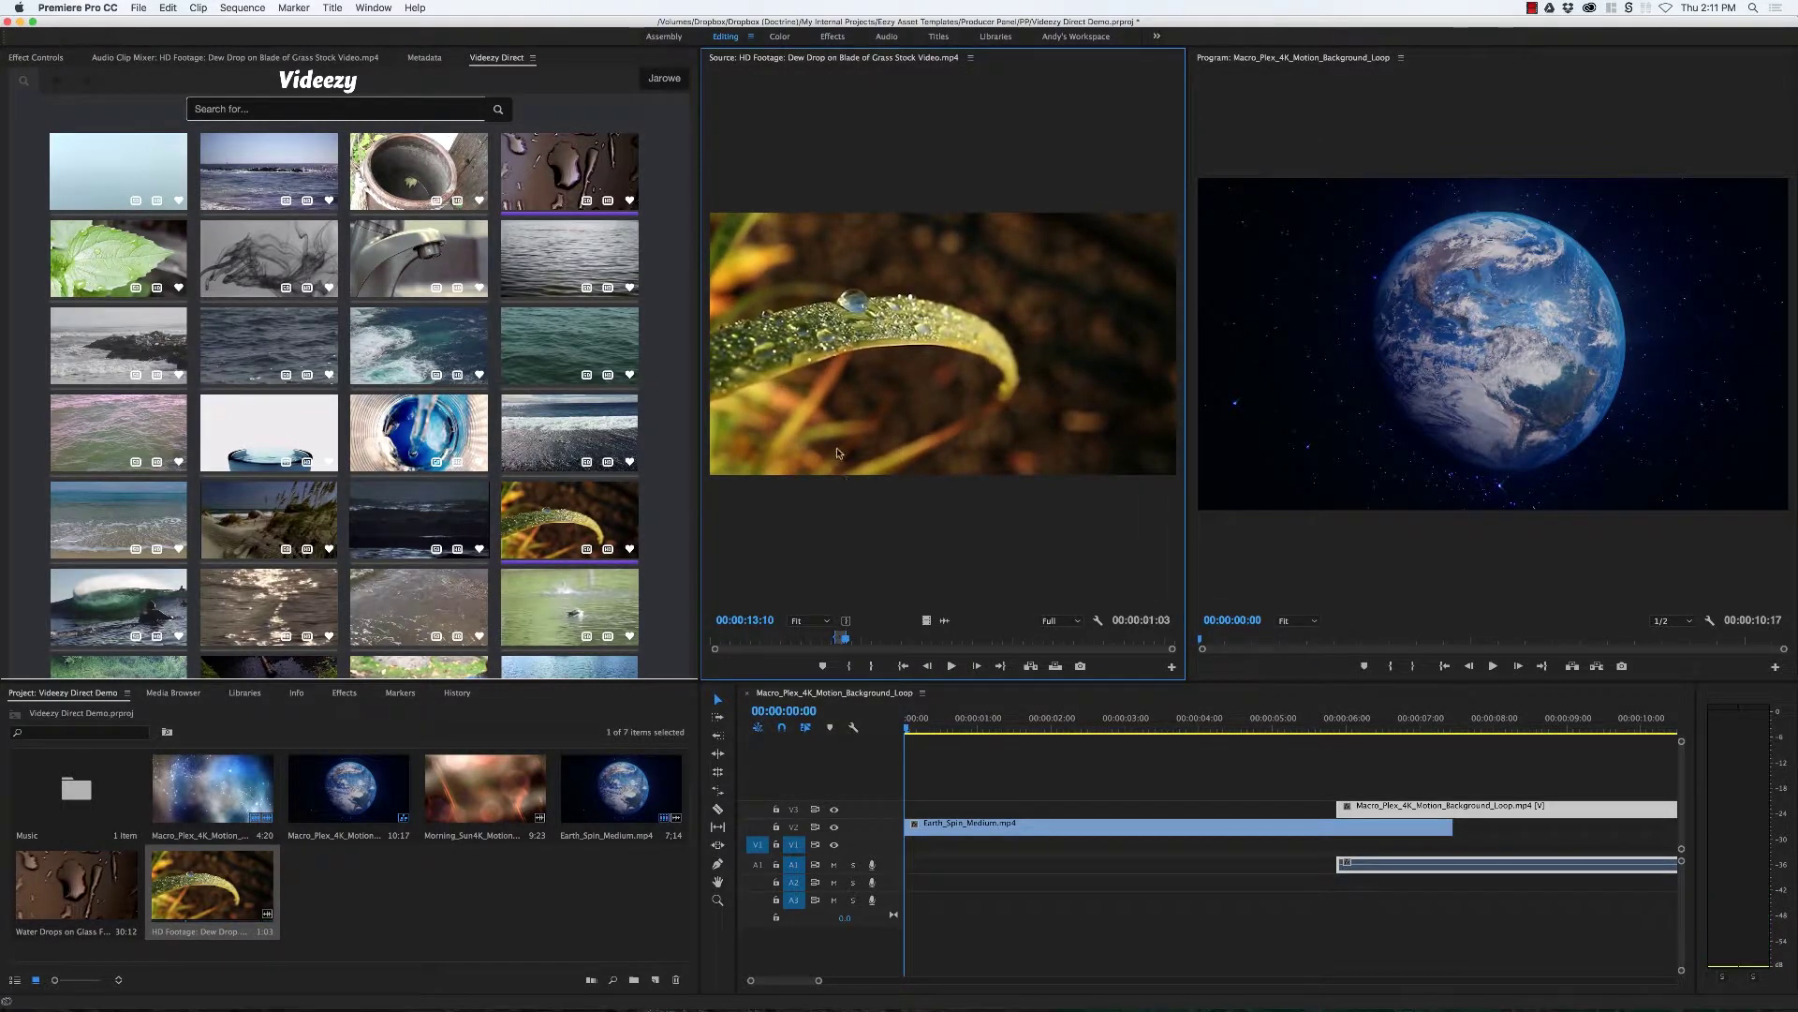
drag(836, 454, 994, 806)
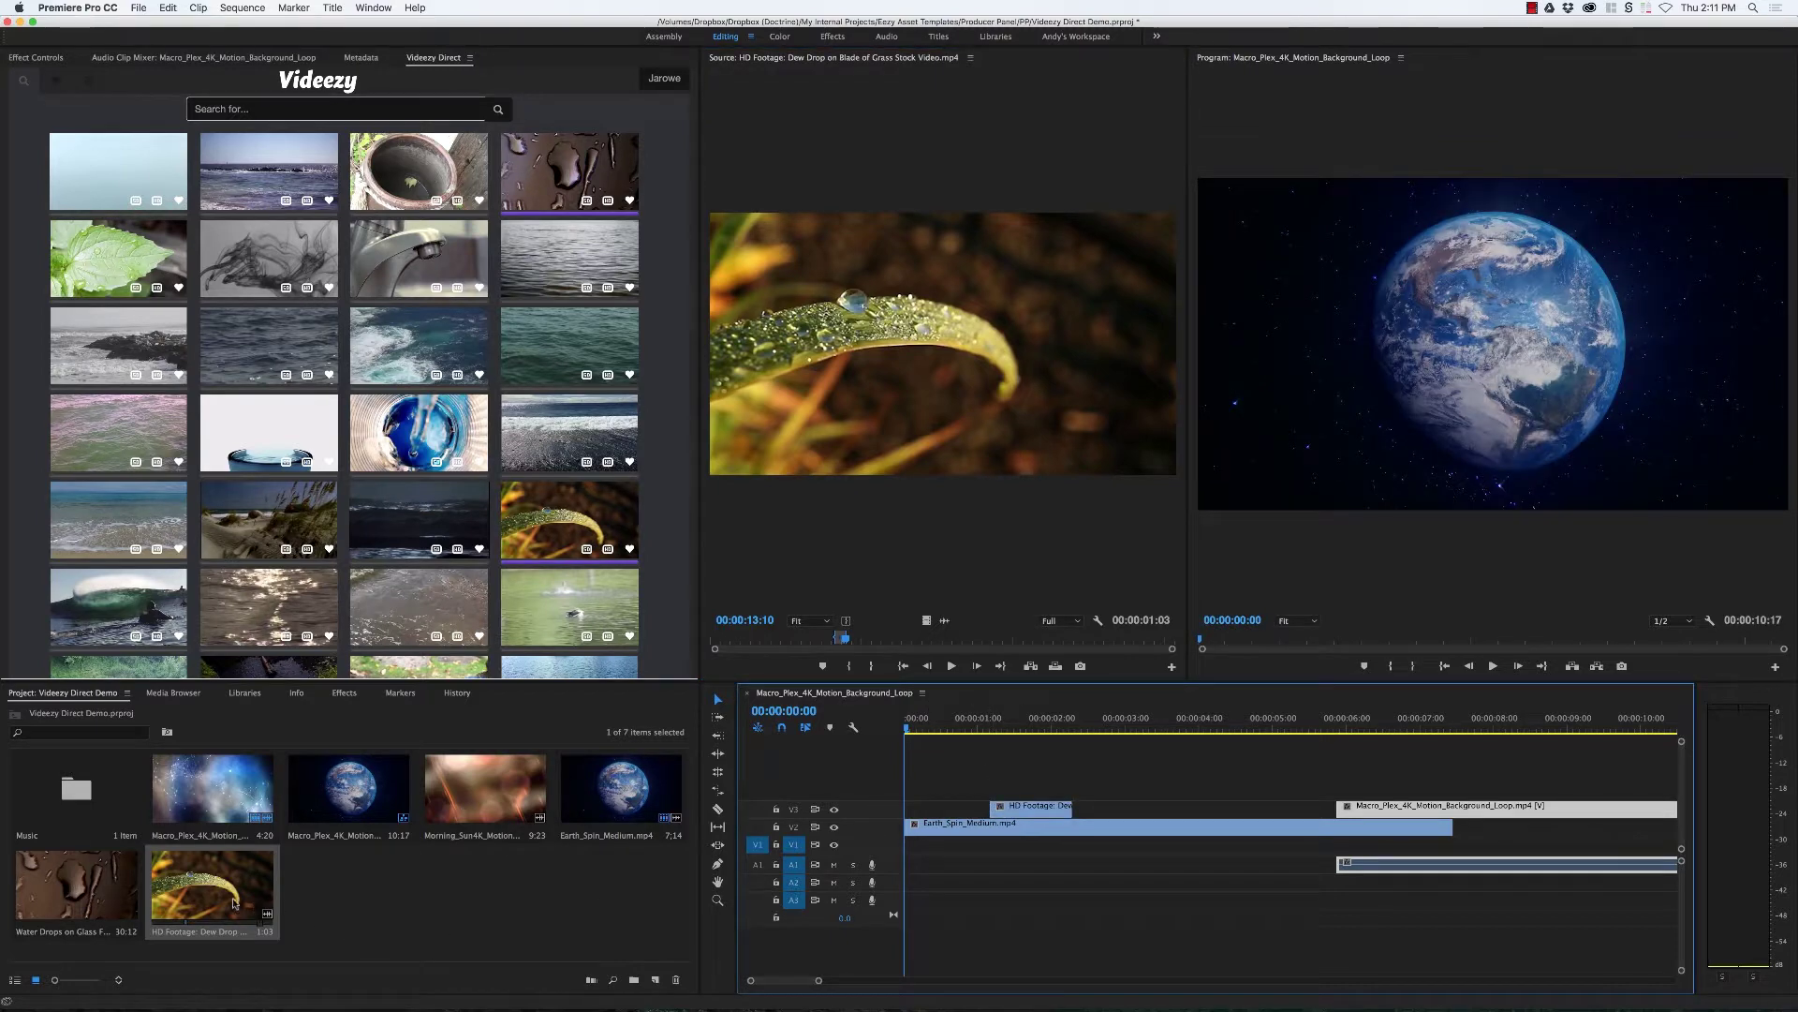
Step: Mark a short water drops portion near 3 seconds and place it on new track V4
drag(84, 885, 867, 565)
drag(883, 641, 761, 641)
key(i)
key(space)
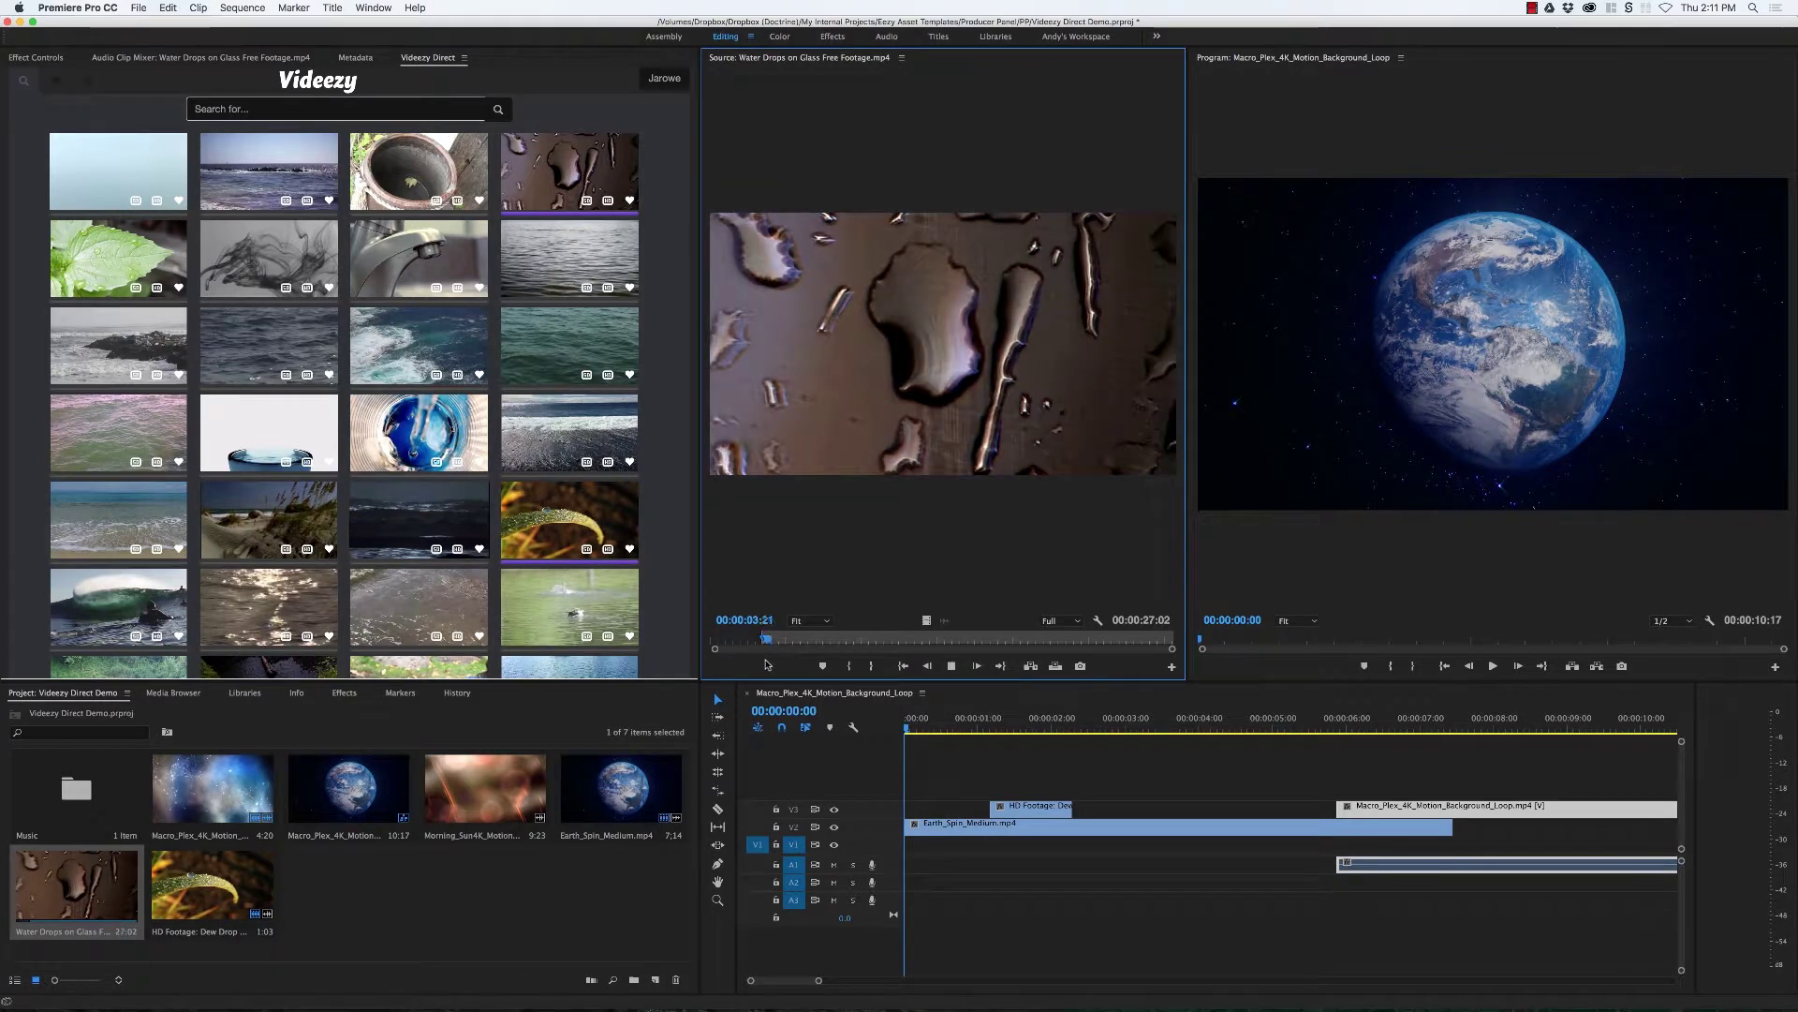
key(o)
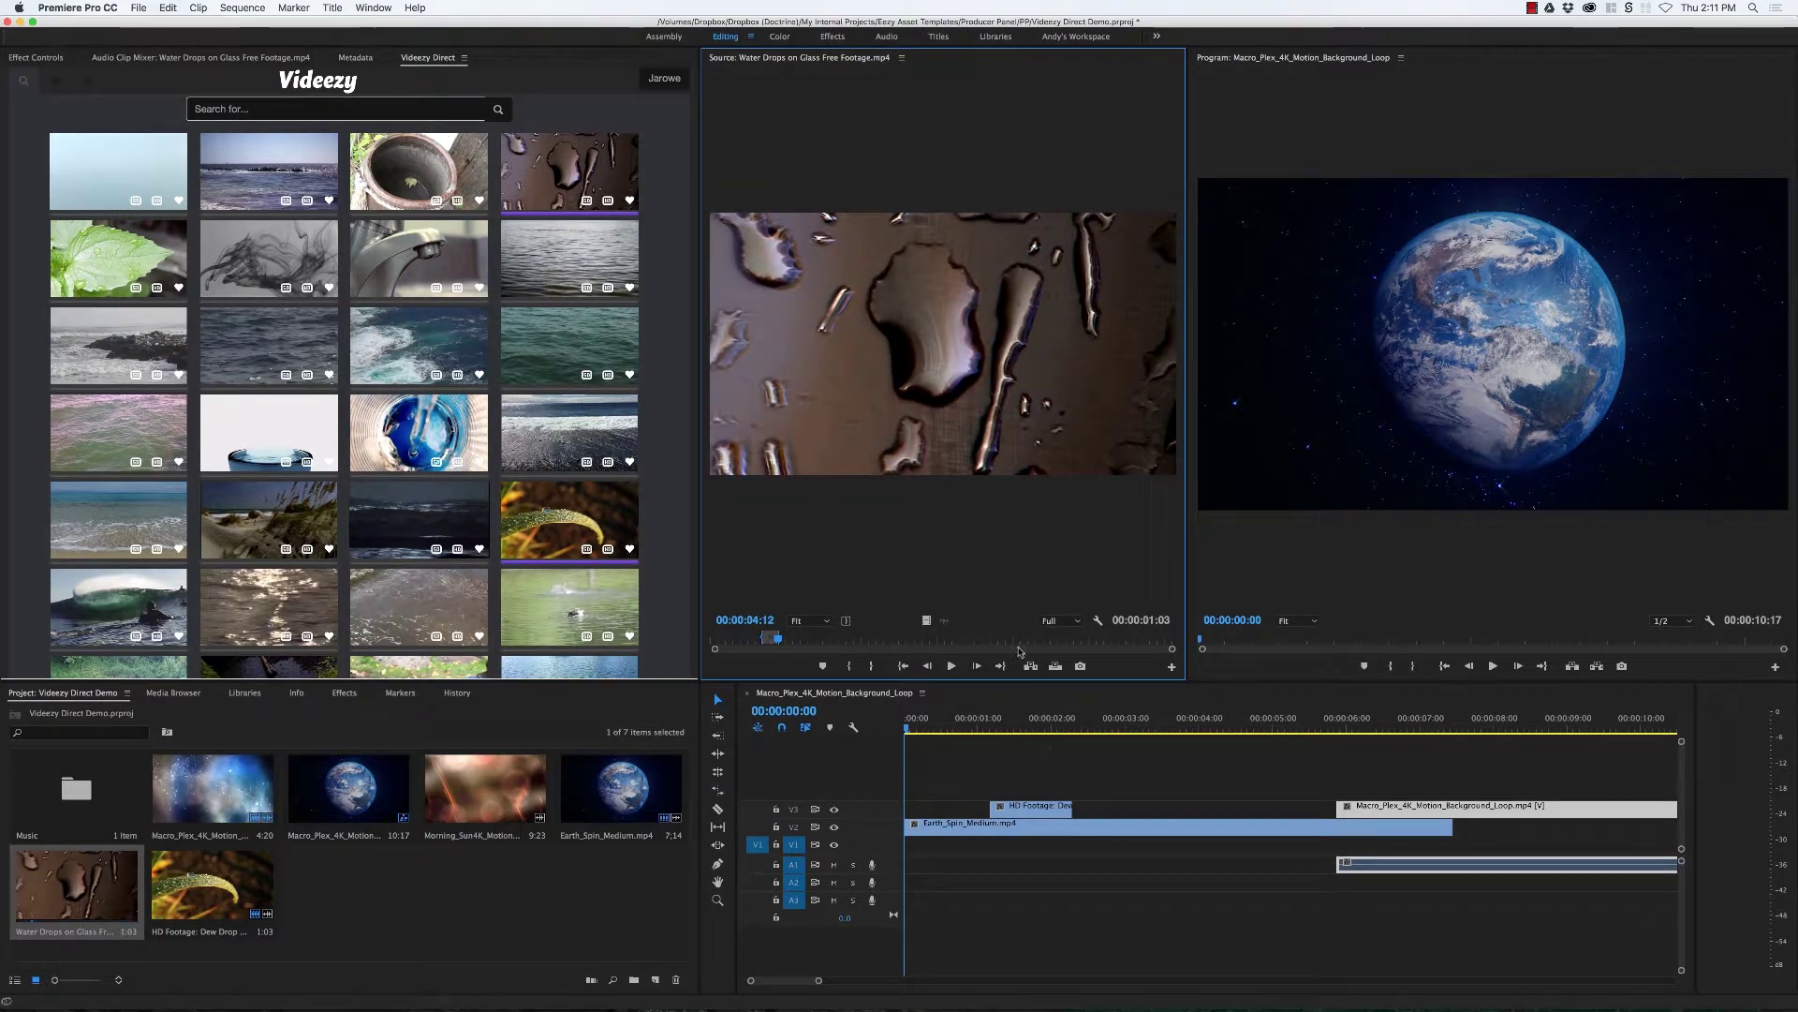
drag(1022, 652, 1051, 792)
click(1015, 717)
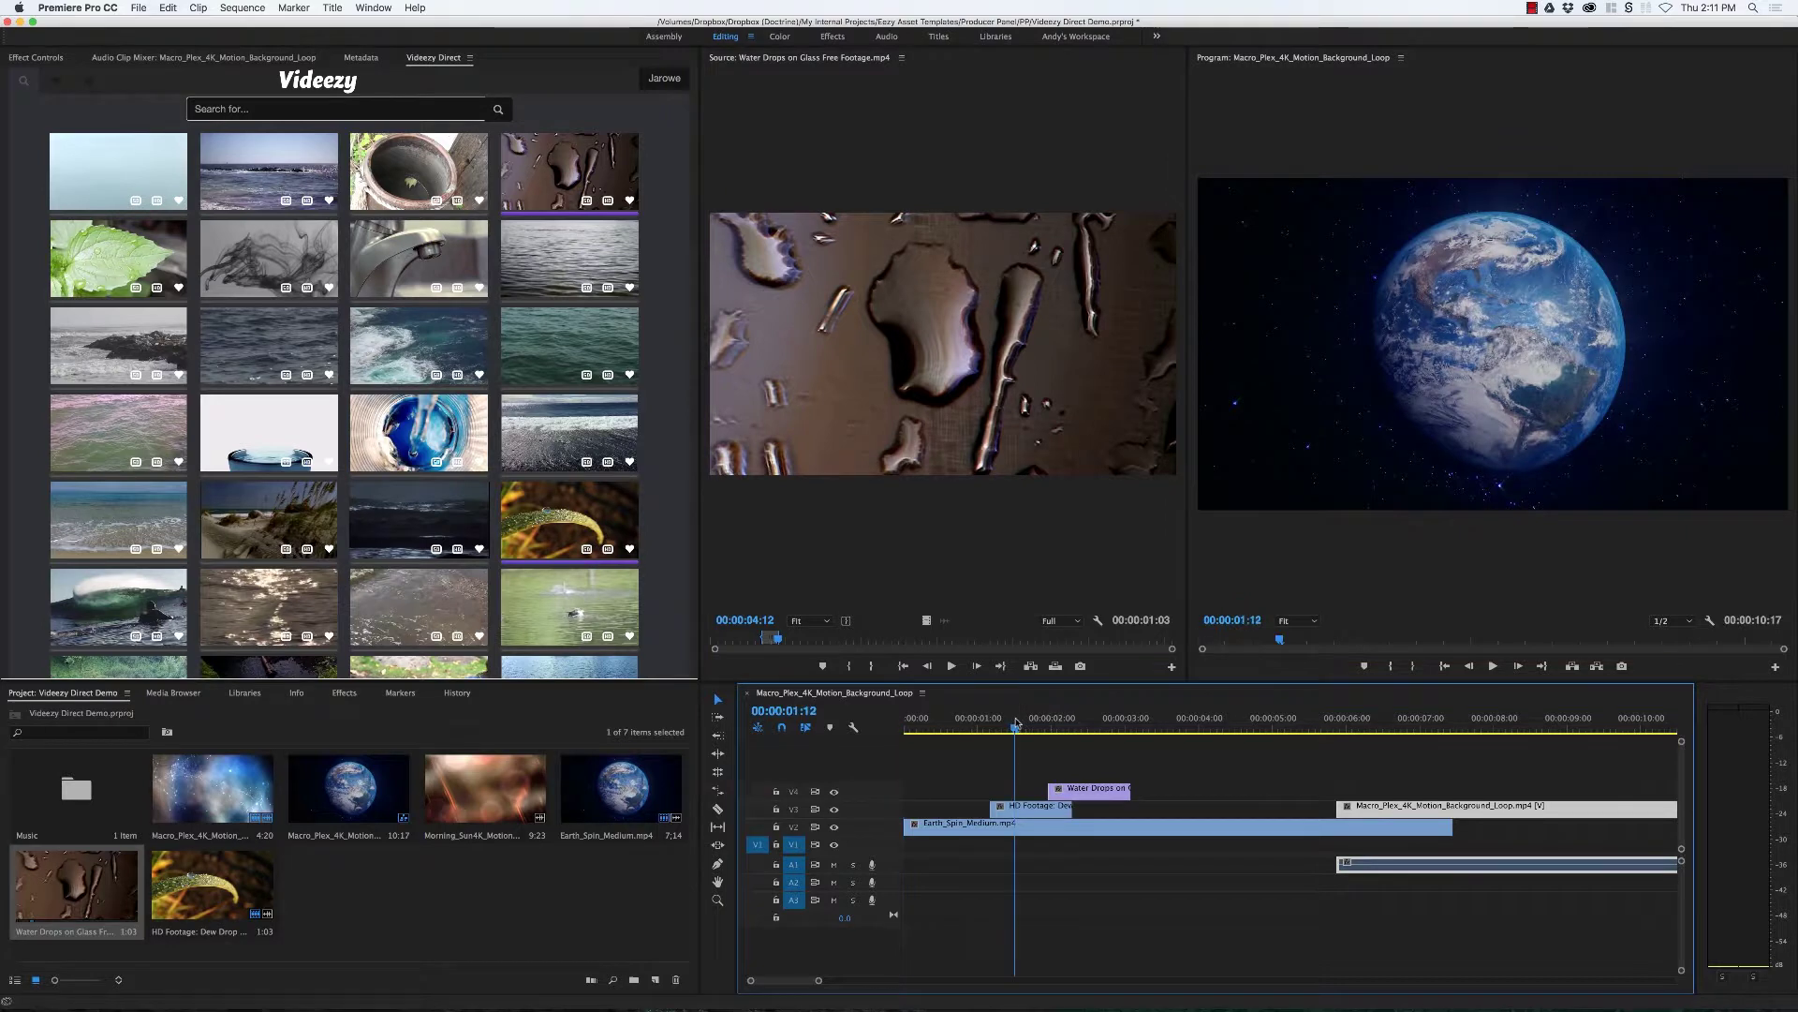
click(1030, 807)
Step: Scale the dew drop and water drops clips up to fill the Program monitor frame
click(1456, 374)
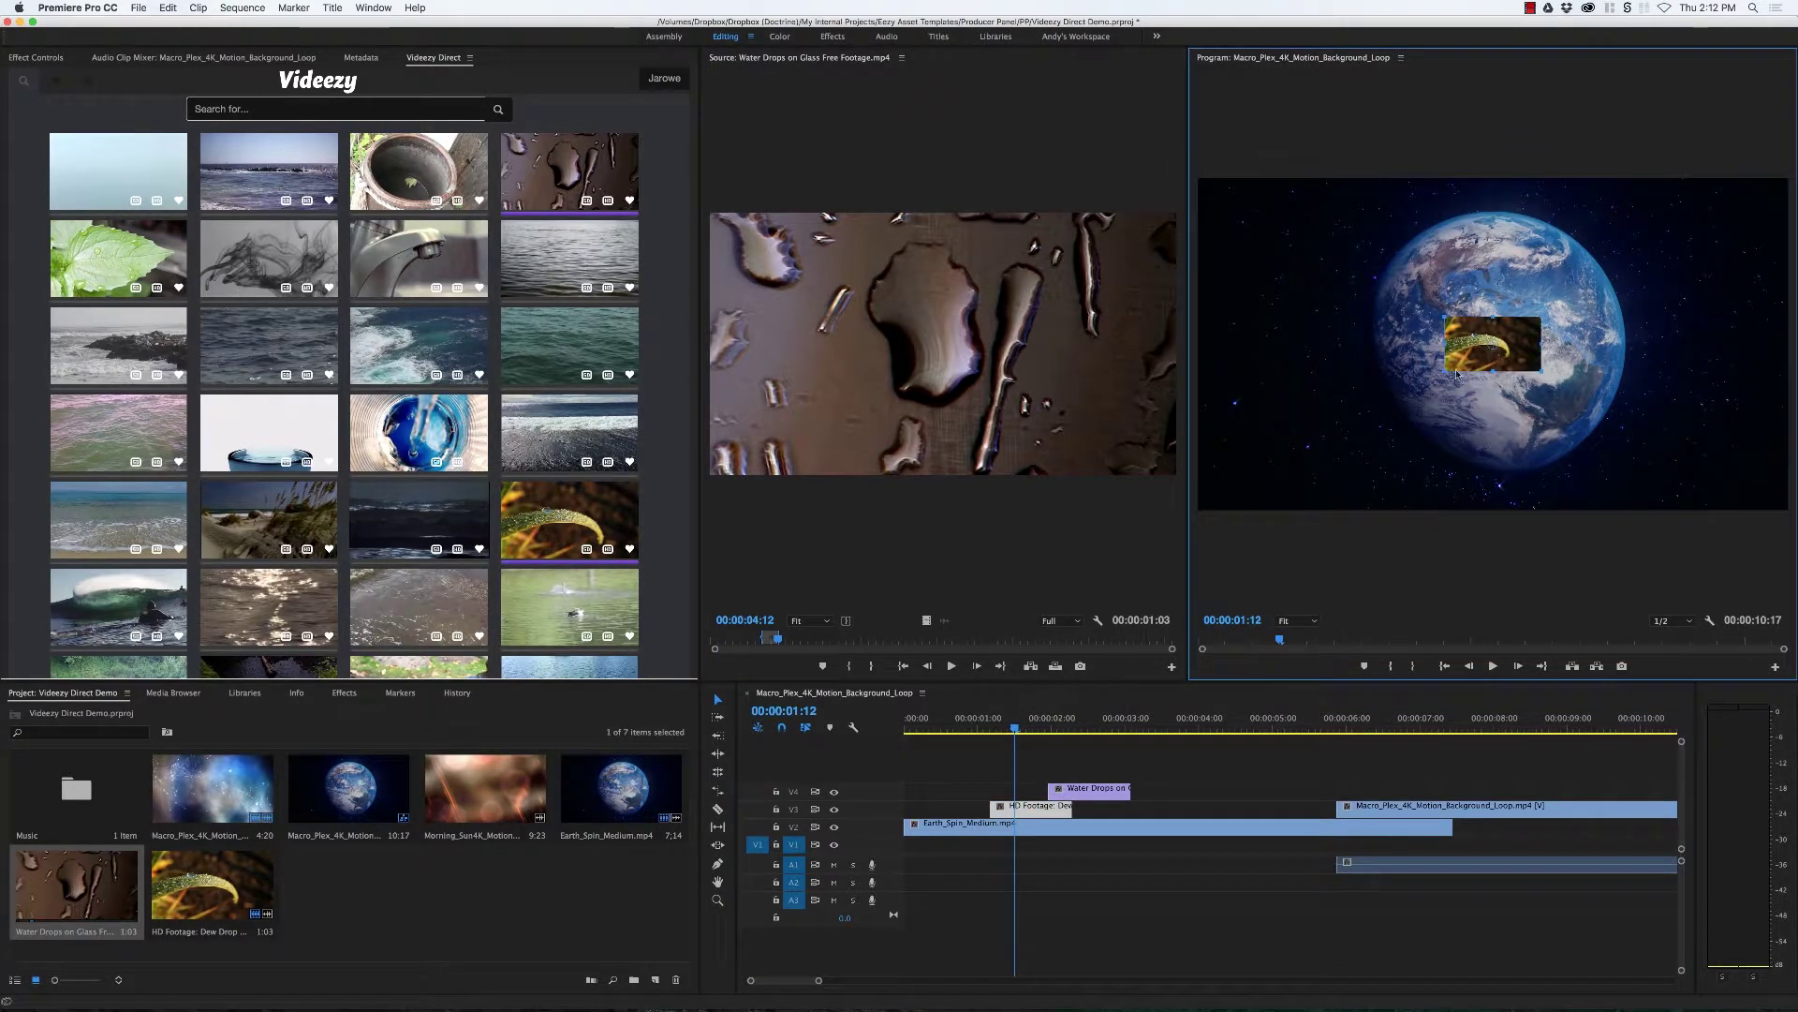
drag(1445, 371, 1241, 559)
click(1071, 719)
double_click(1077, 788)
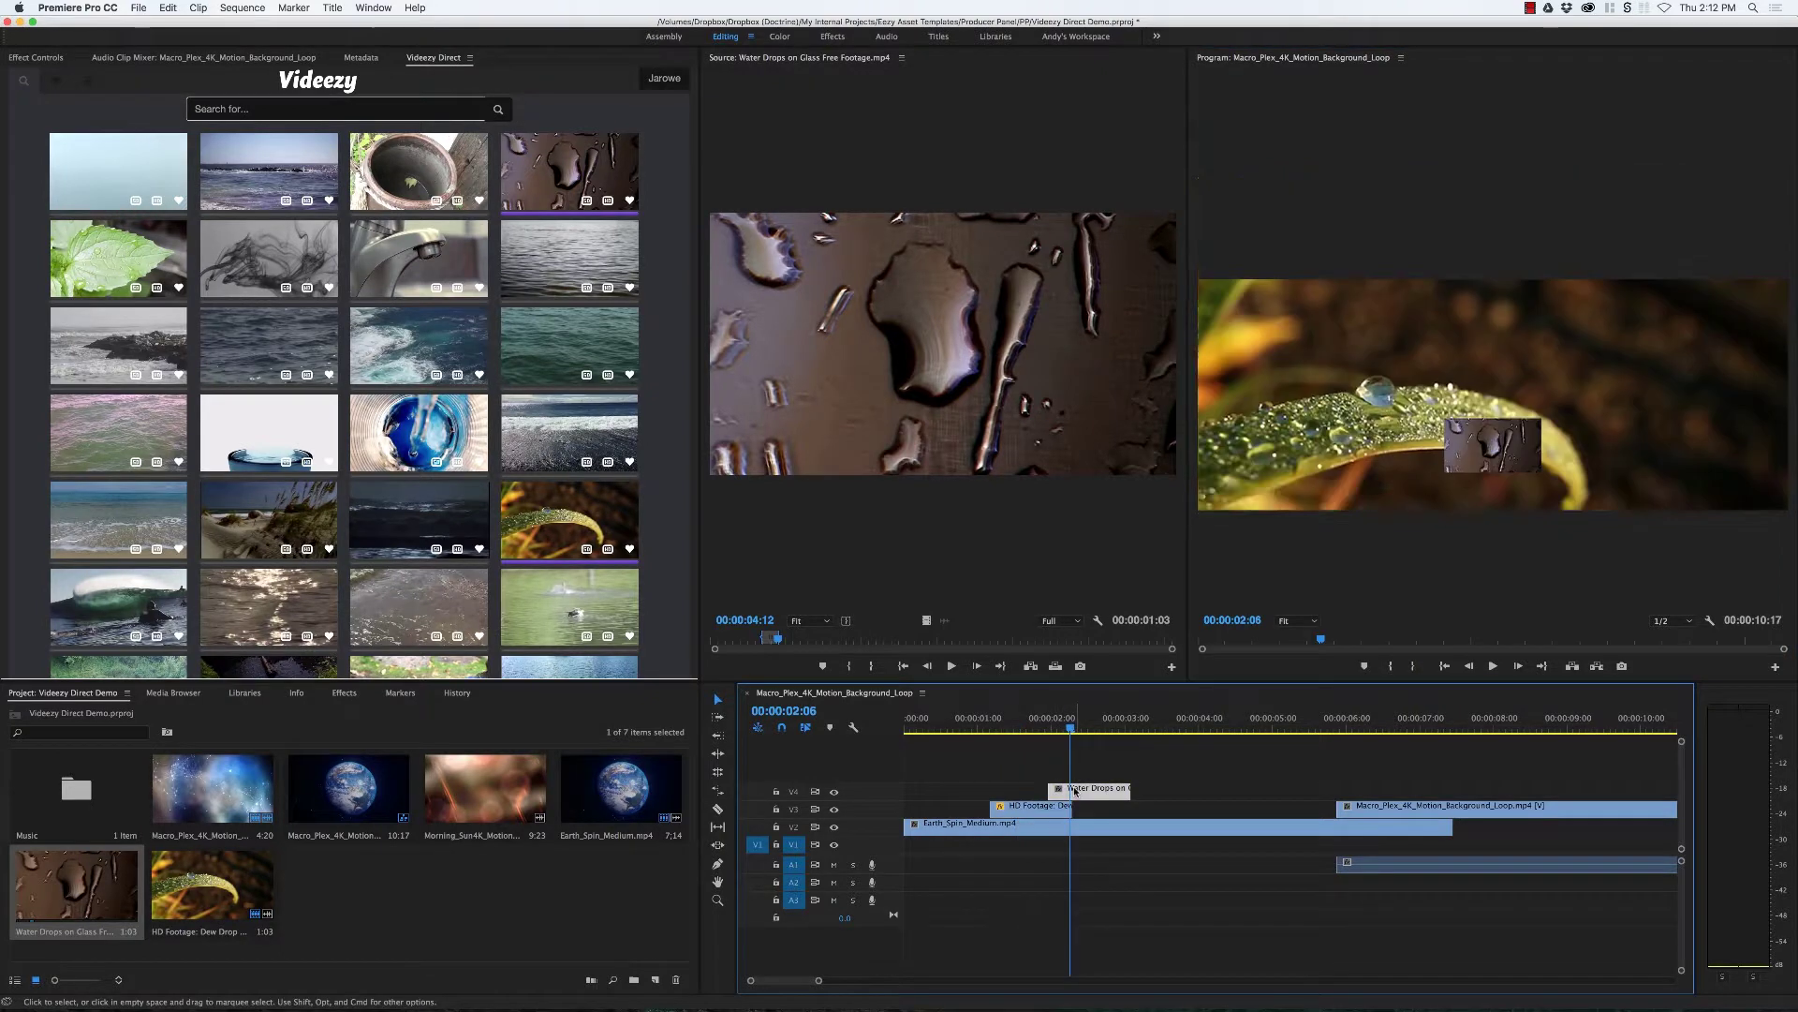
click(1476, 368)
drag(1440, 373, 1244, 546)
Step: Play back the sequence, then remove the dew drop and water drops clips
mouse_move(1031, 726)
mouse_down()
mouse_move(974, 726)
mouse_move(1018, 726)
mouse_up()
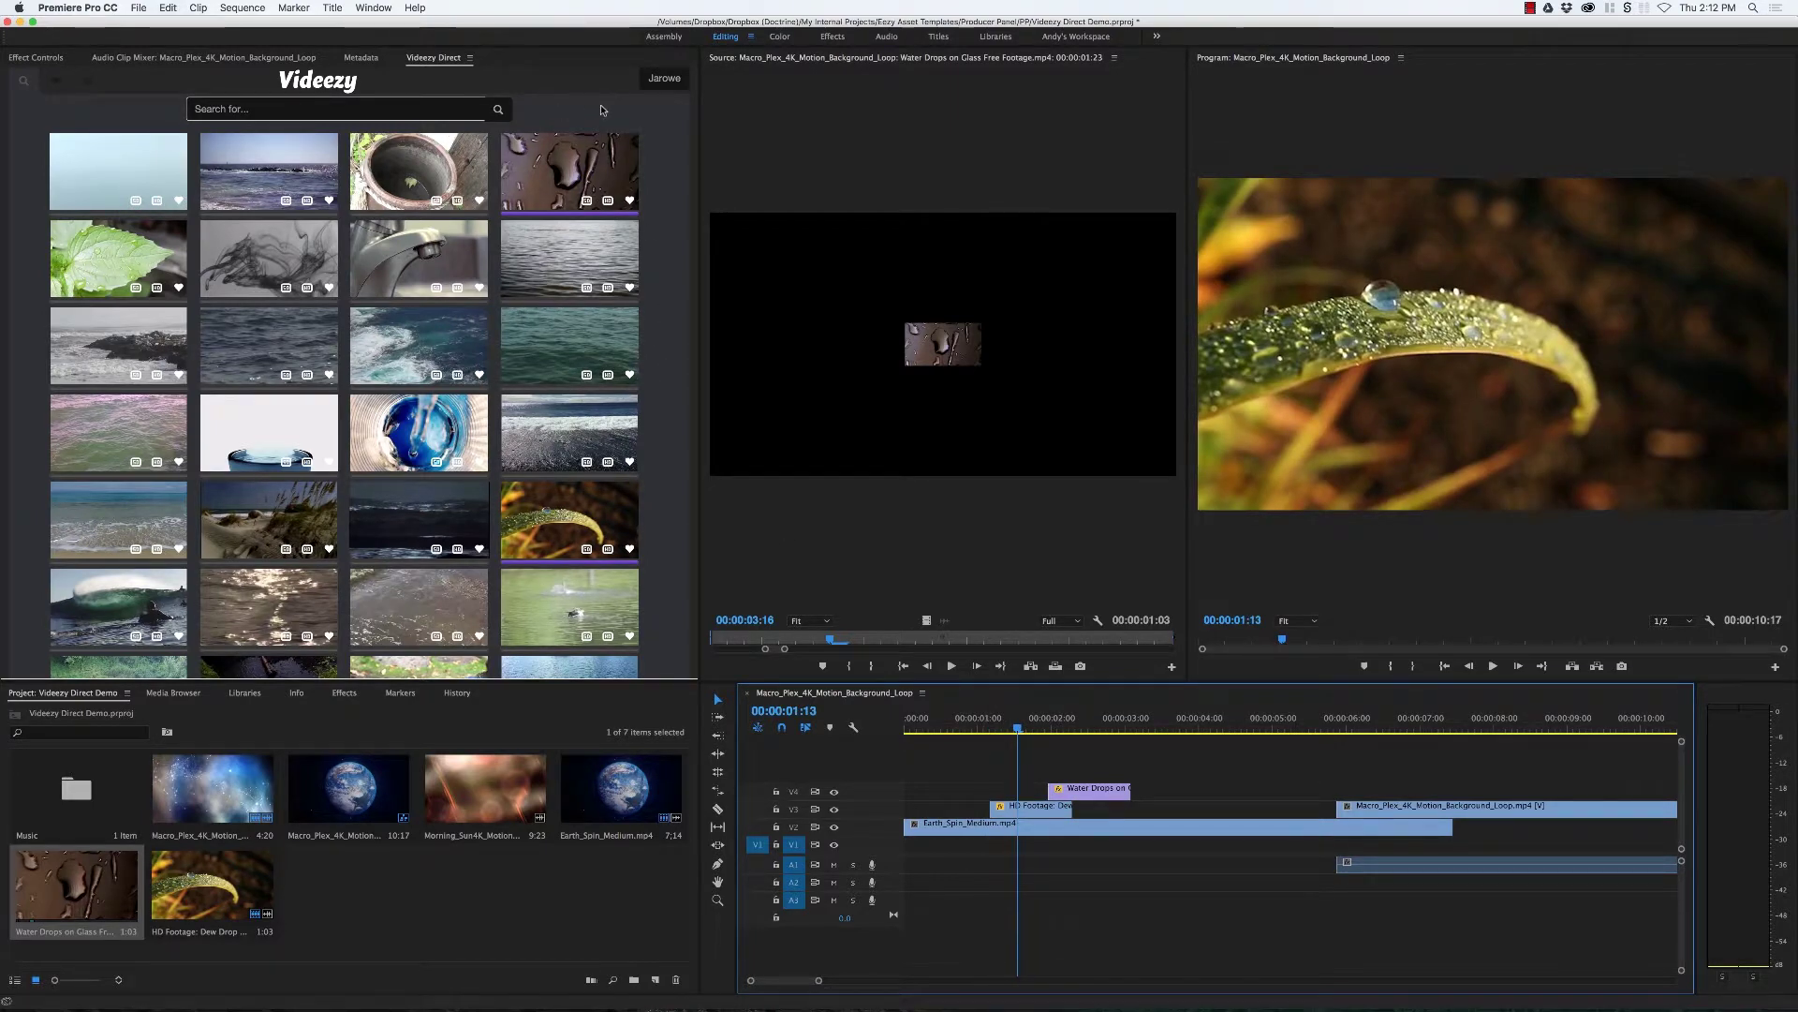
key(space)
click(972, 728)
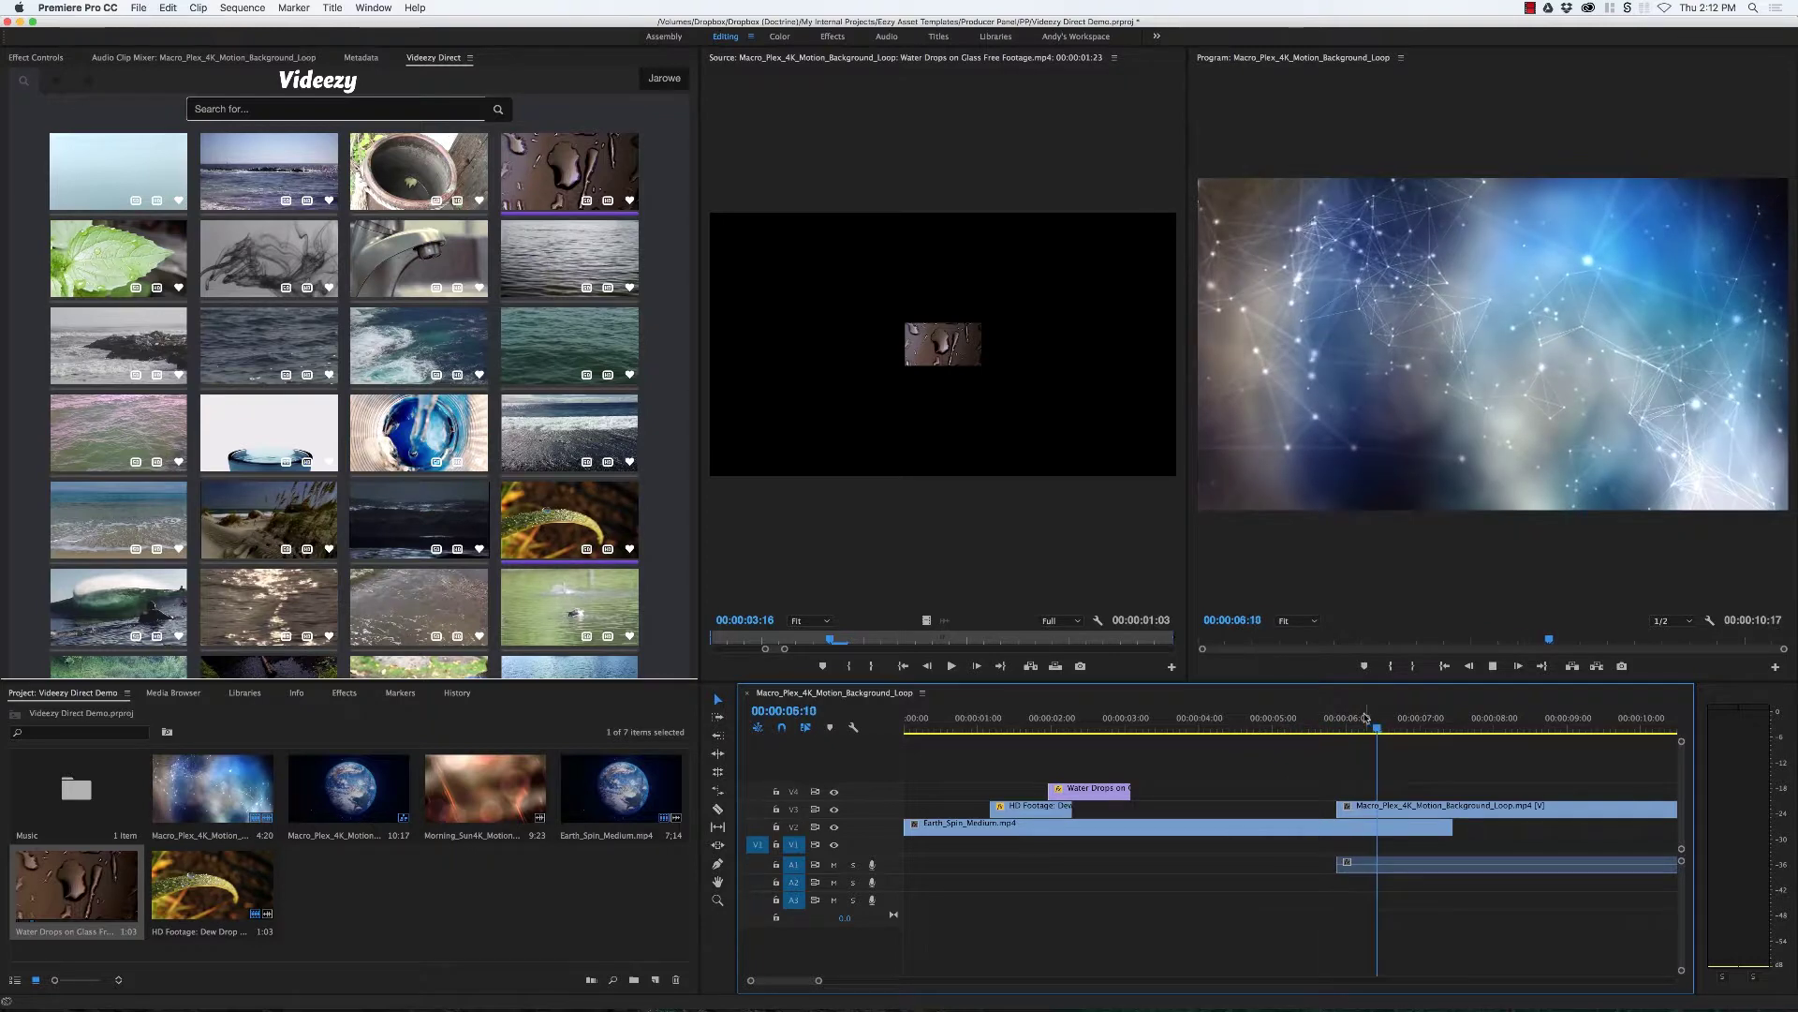
drag(1365, 718, 1115, 726)
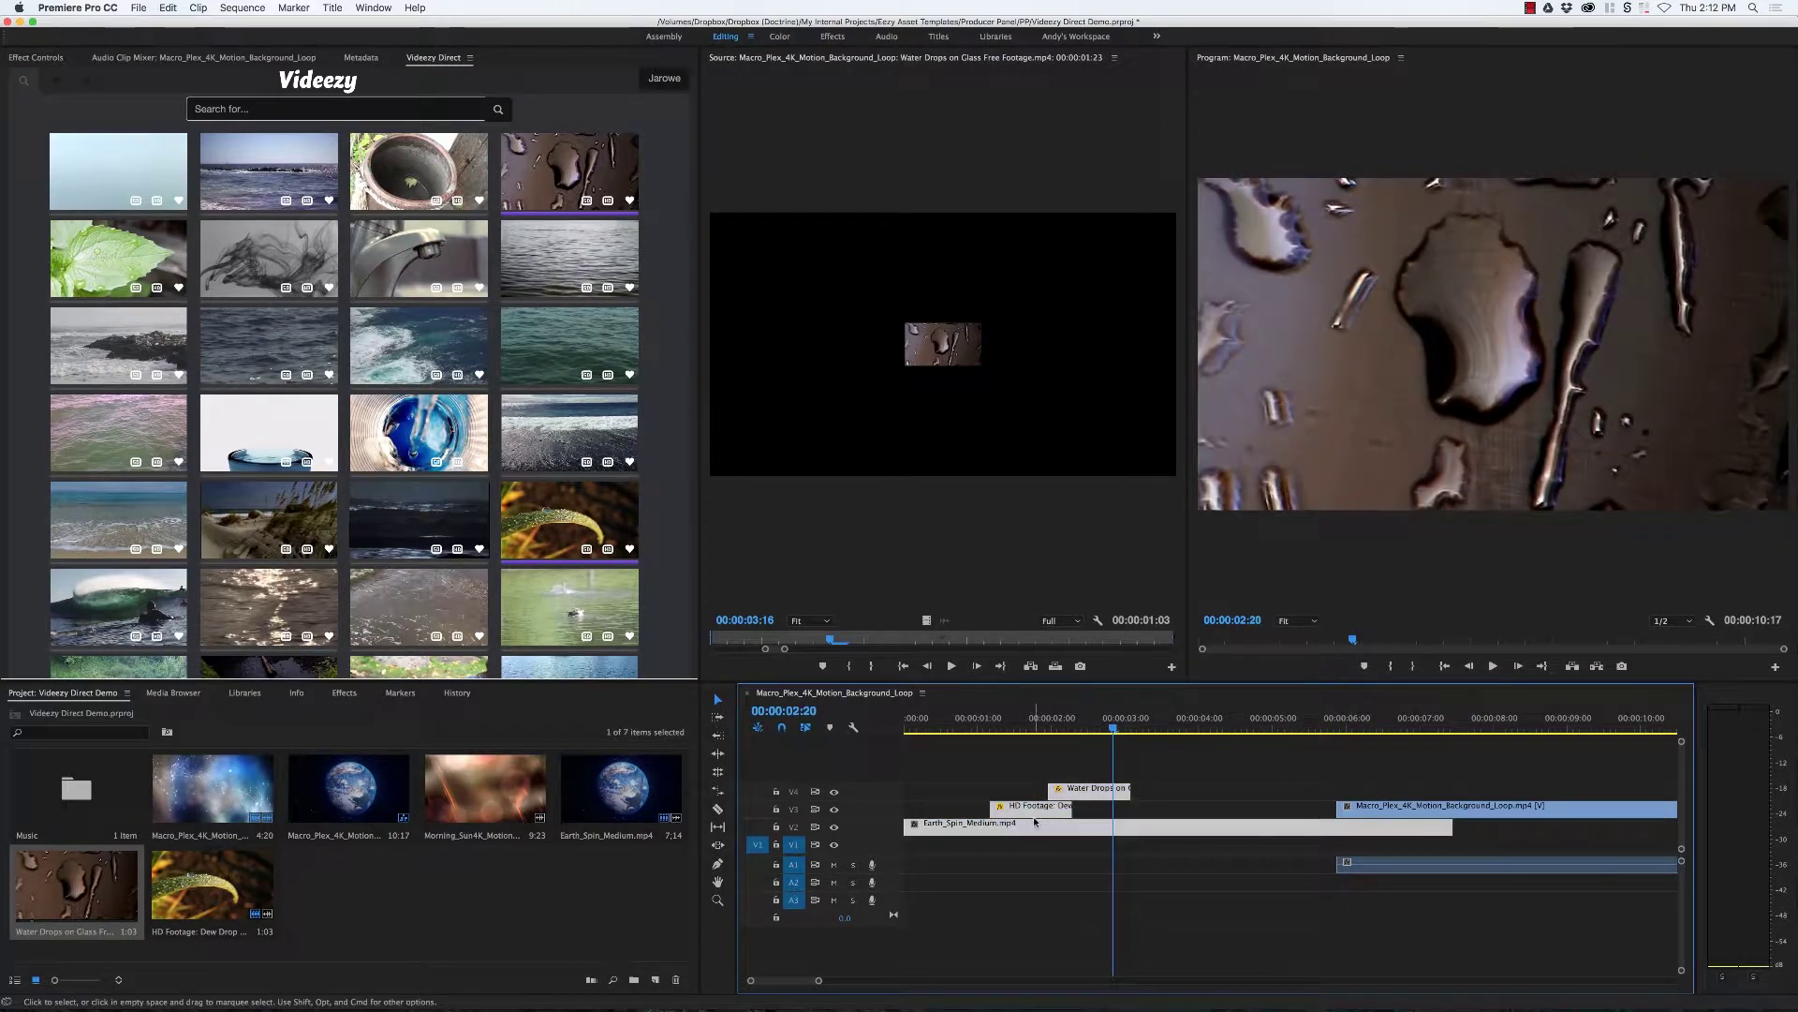
key(super+z)
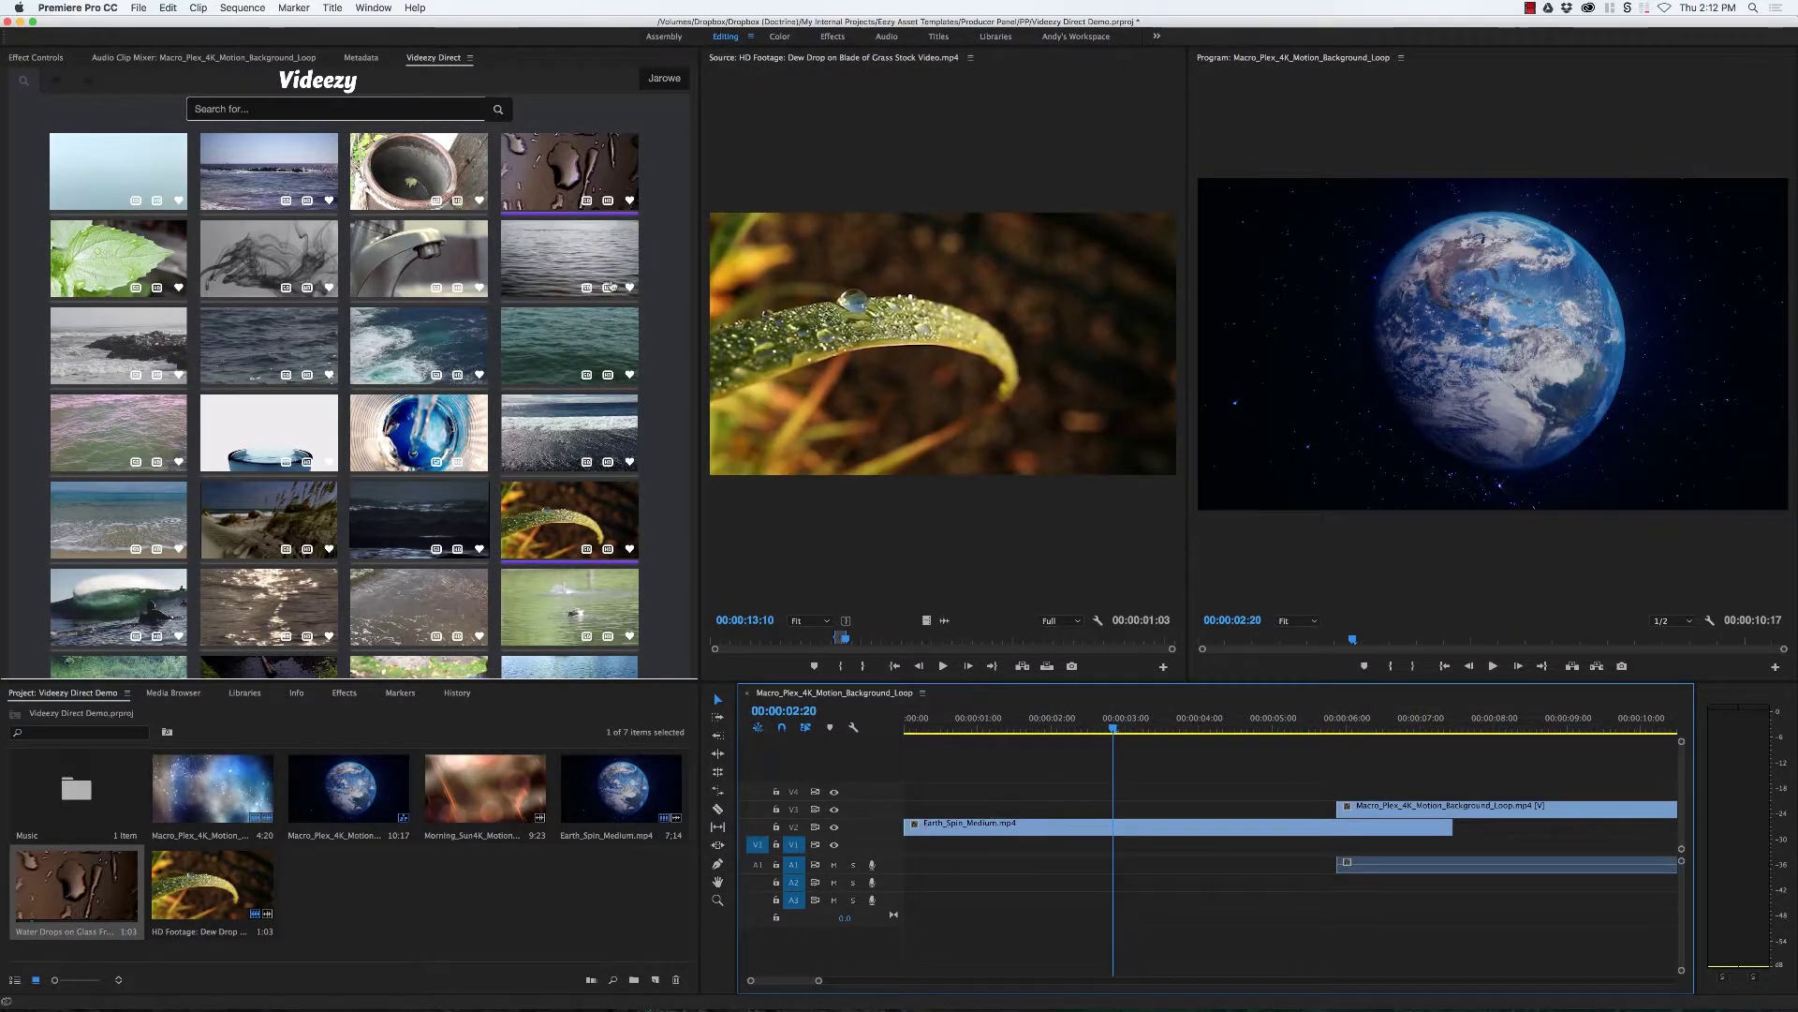
click(604, 202)
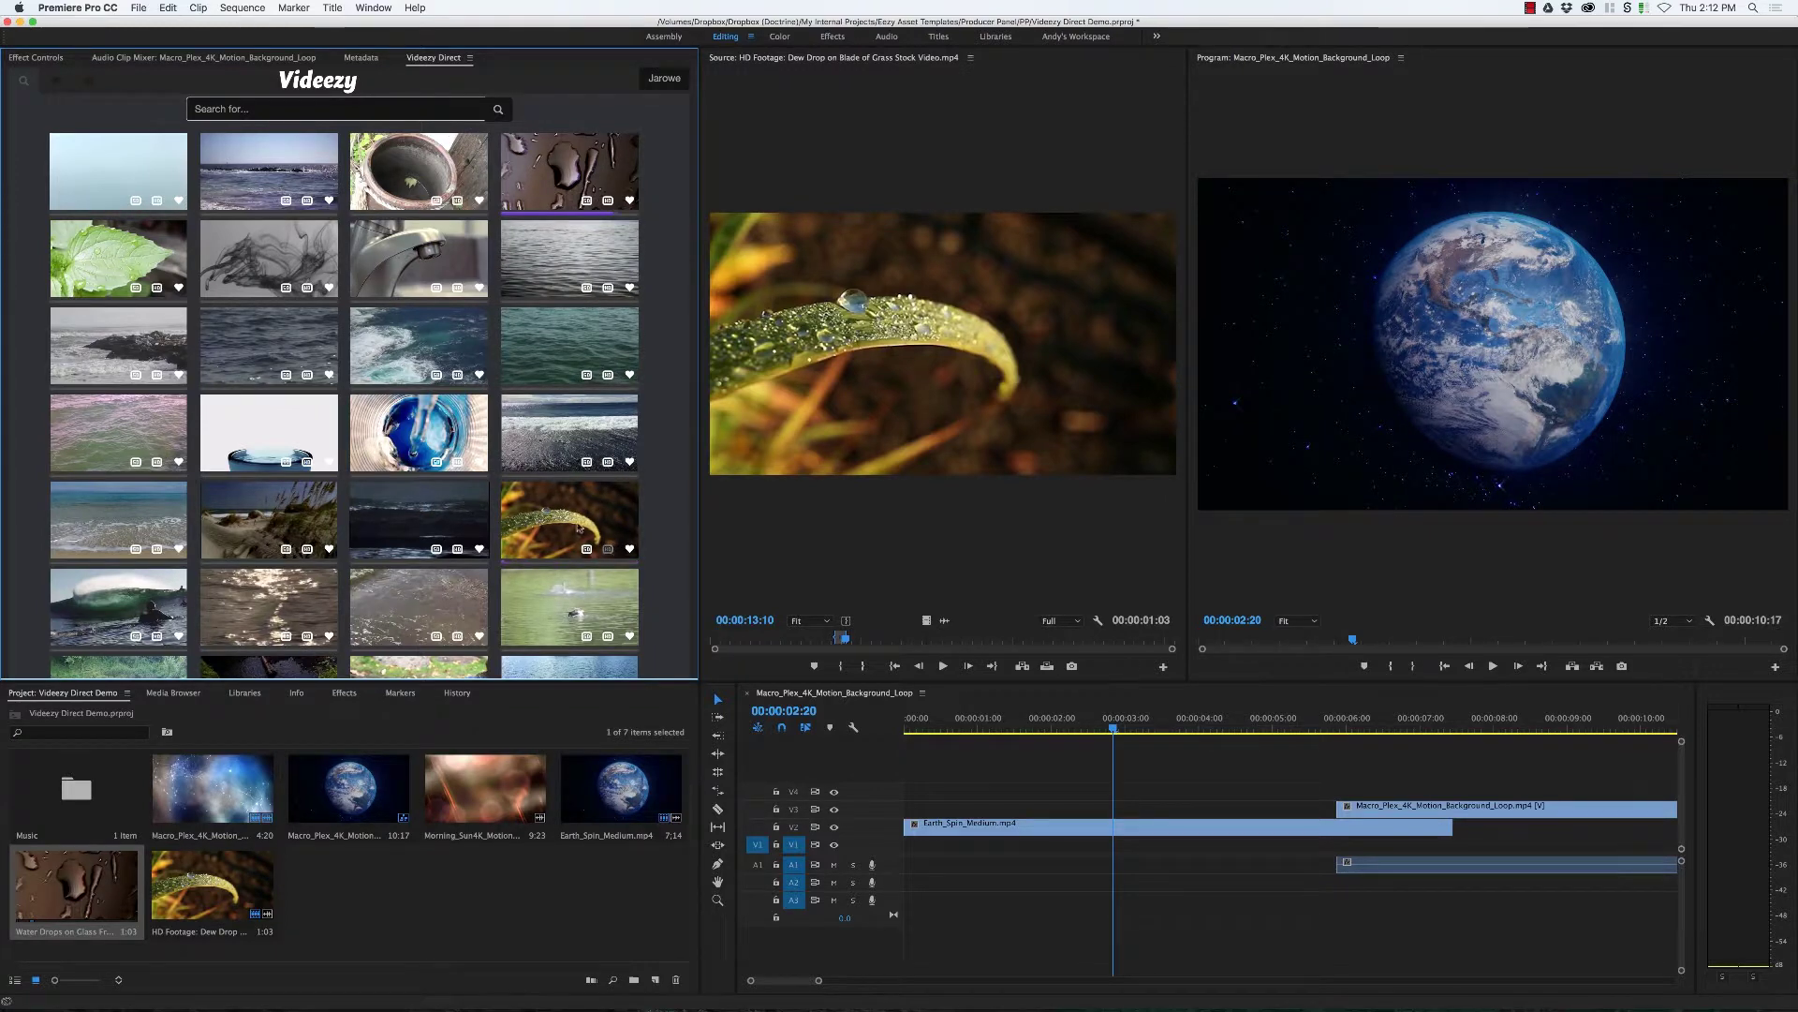
Step: Import the blue glass pouring and breaking wave surf clips from Videezy
click(459, 464)
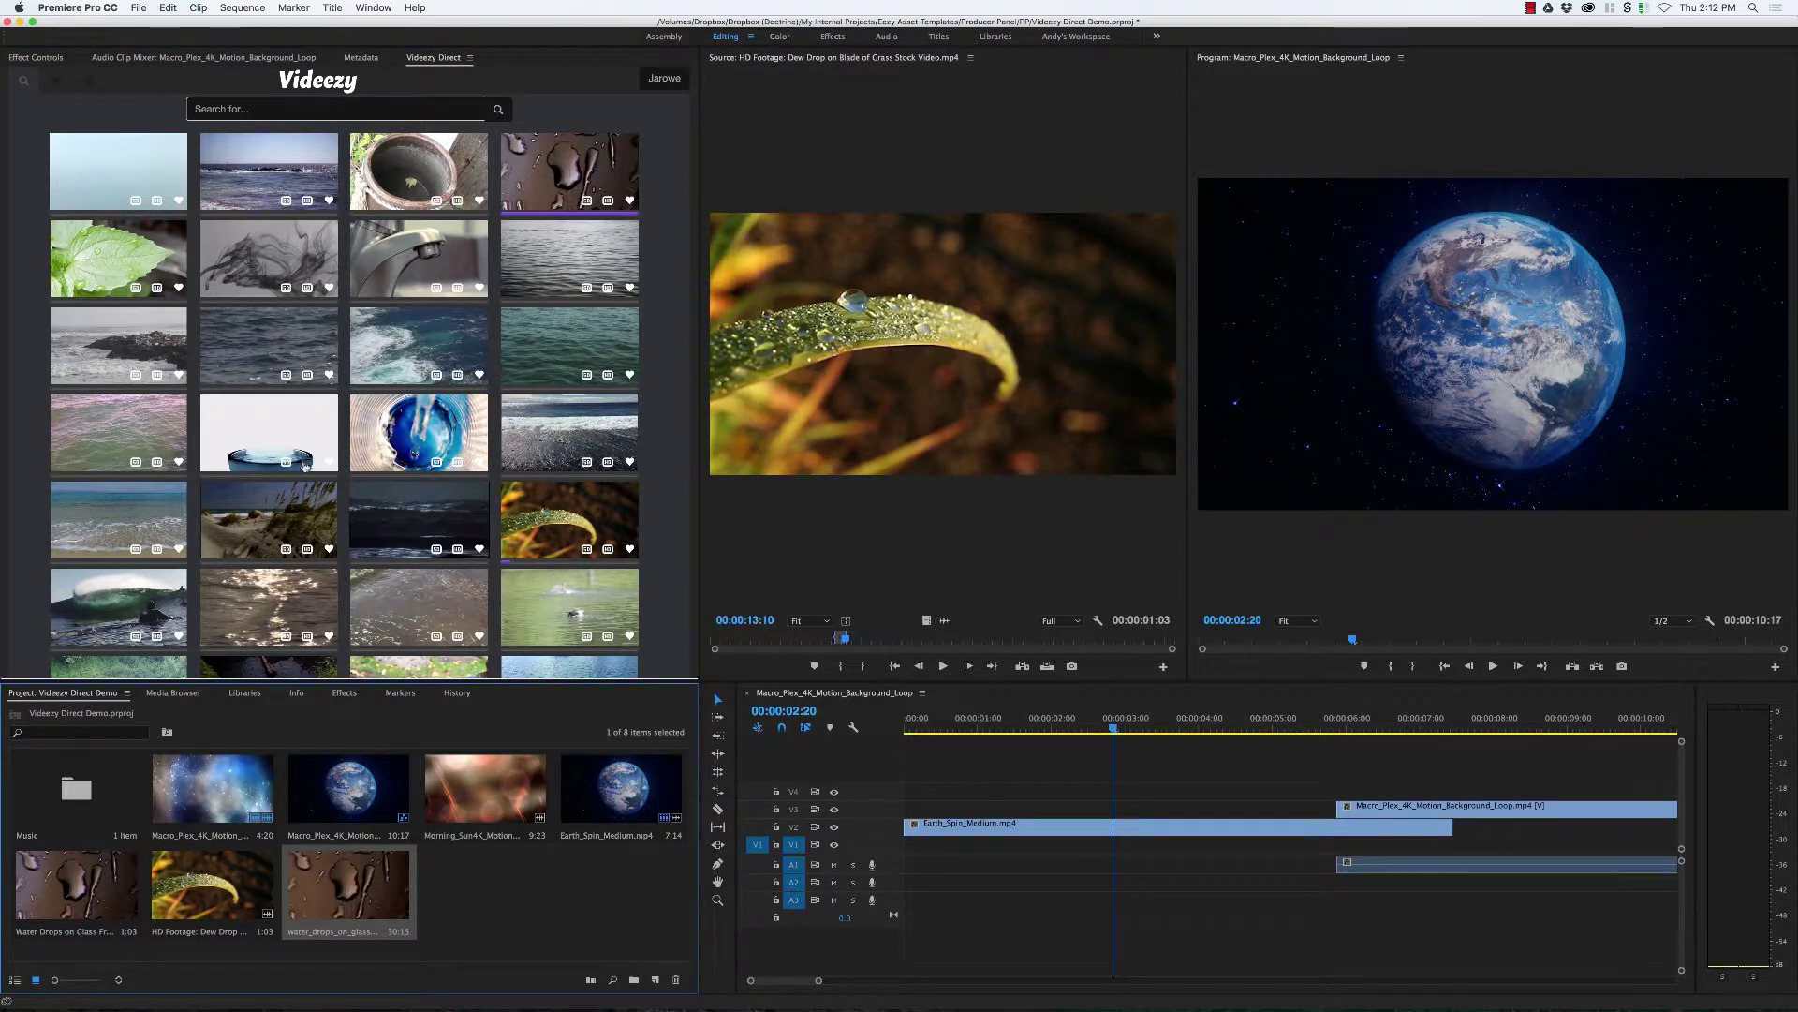
click(155, 639)
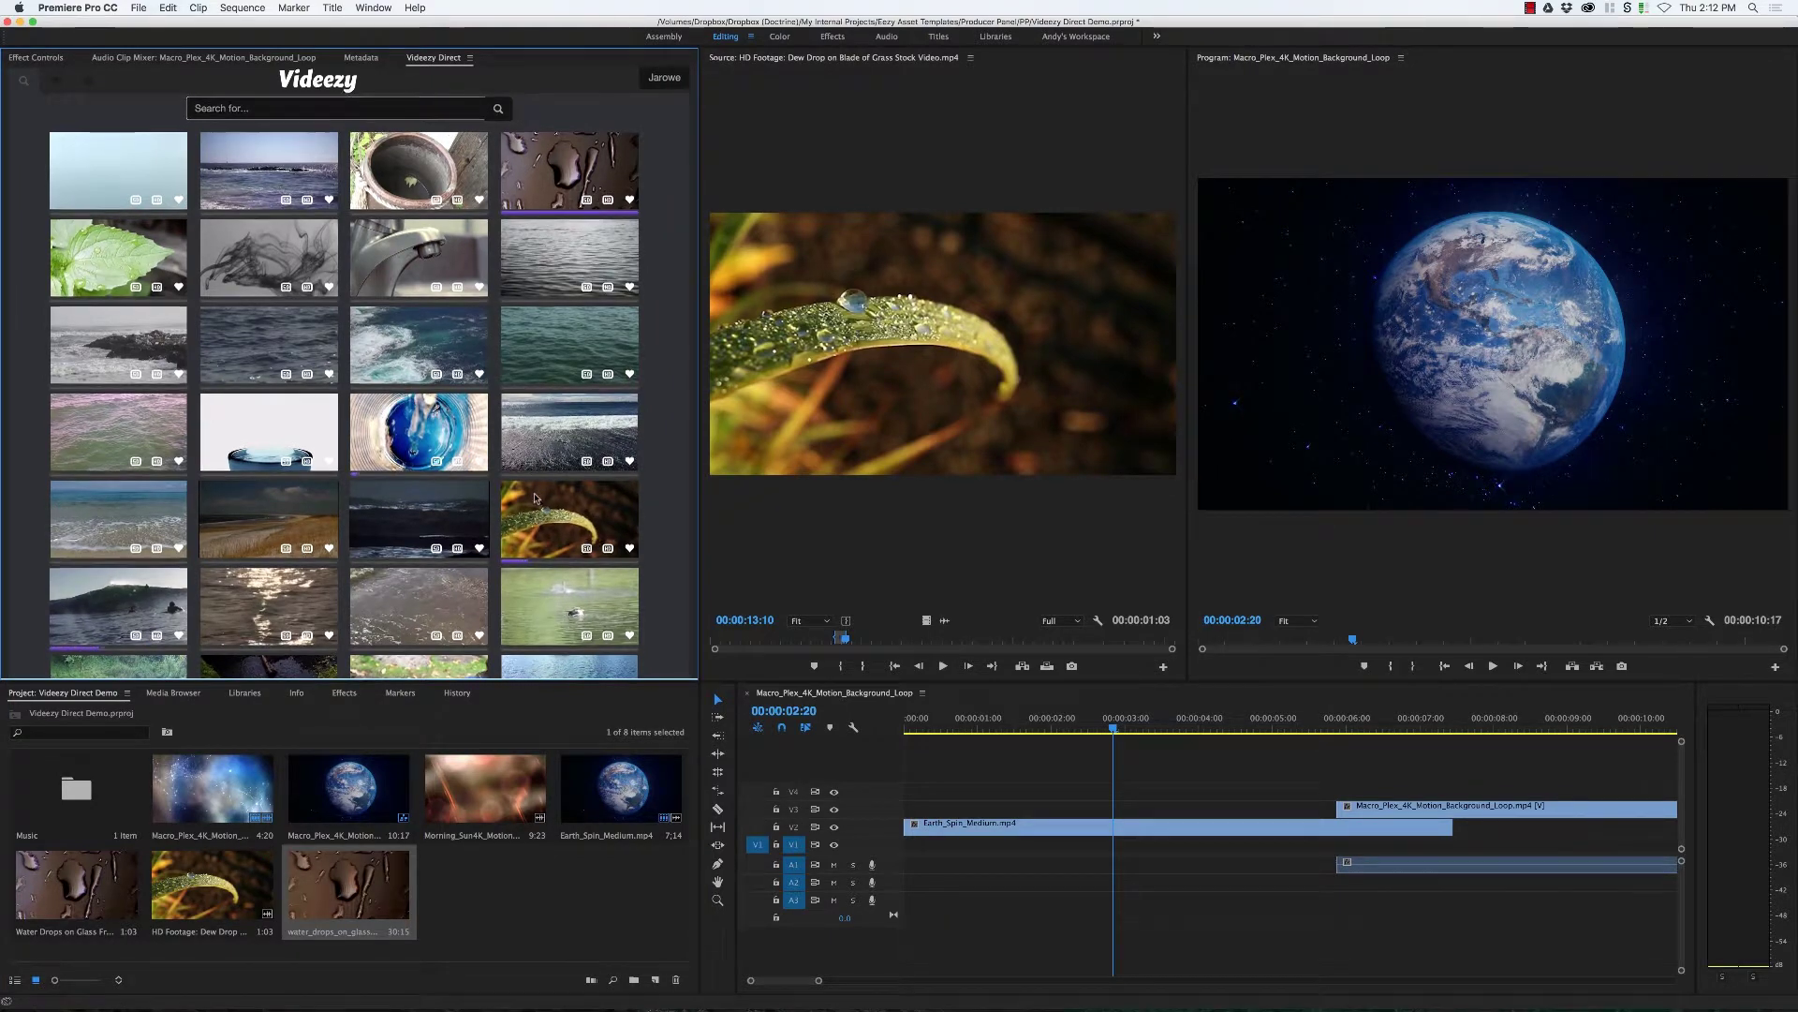
scroll(531, 494, down, 3)
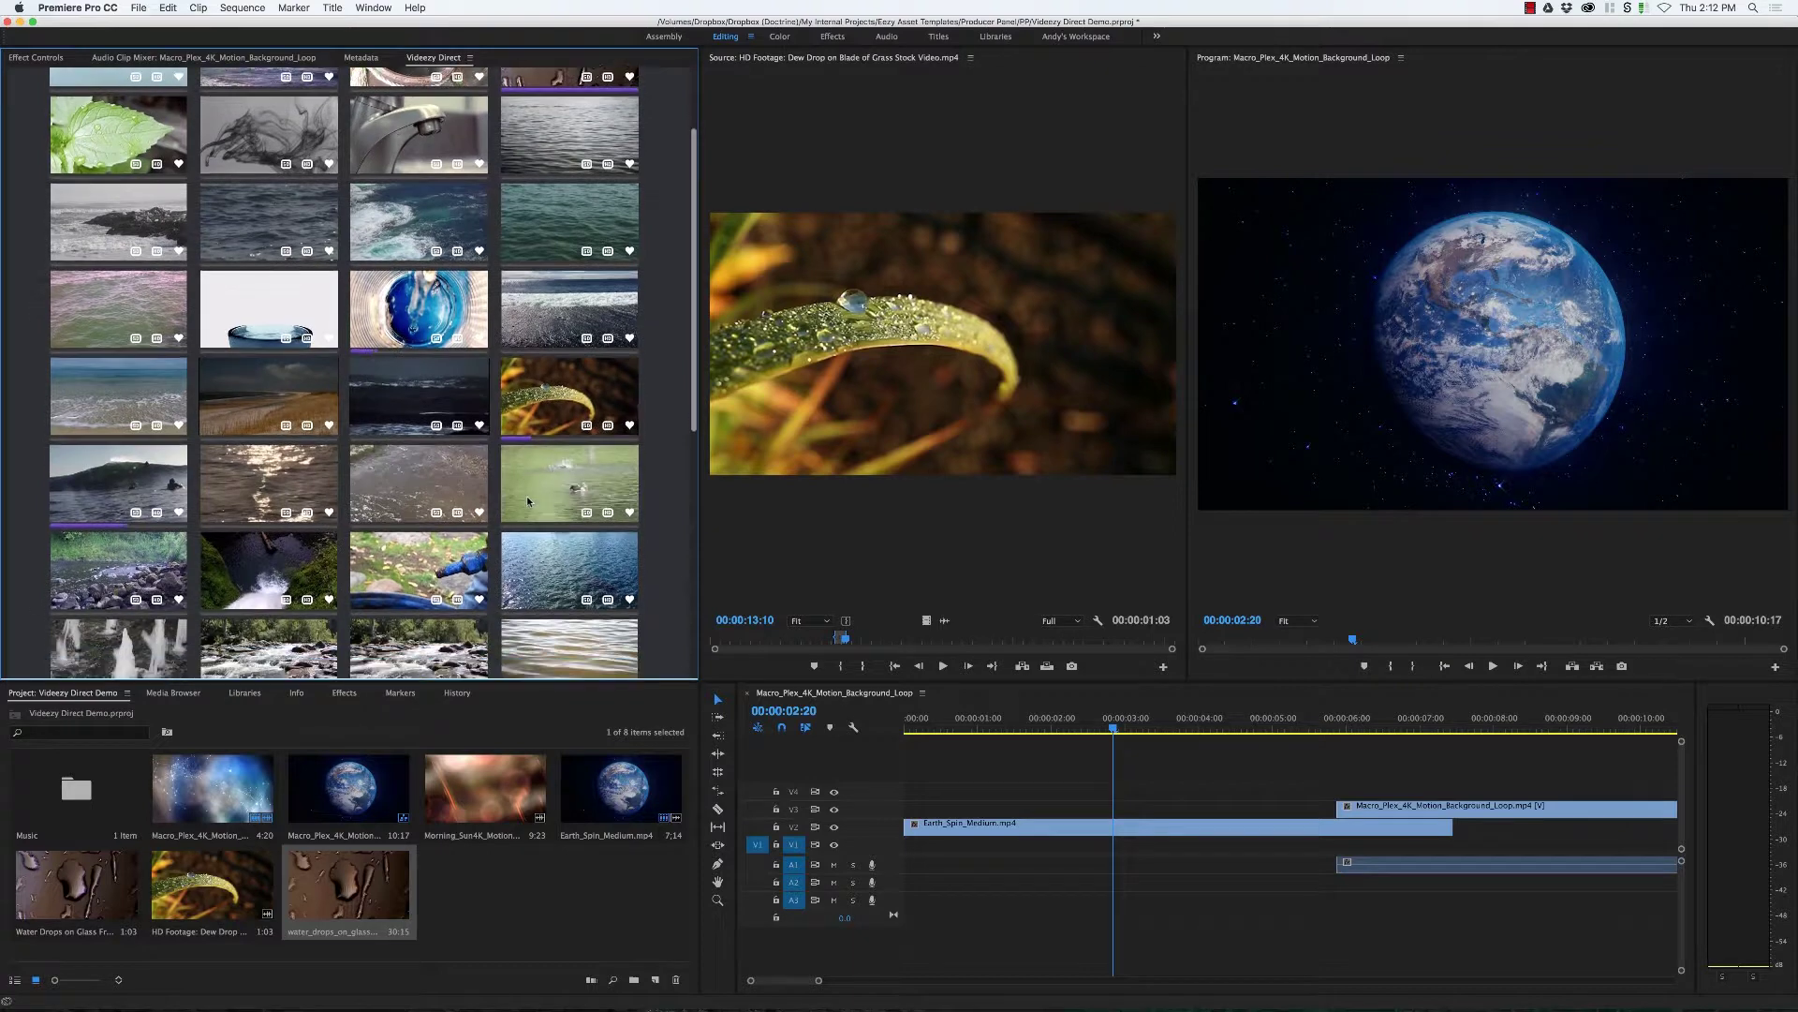
scroll(527, 497, down, 6)
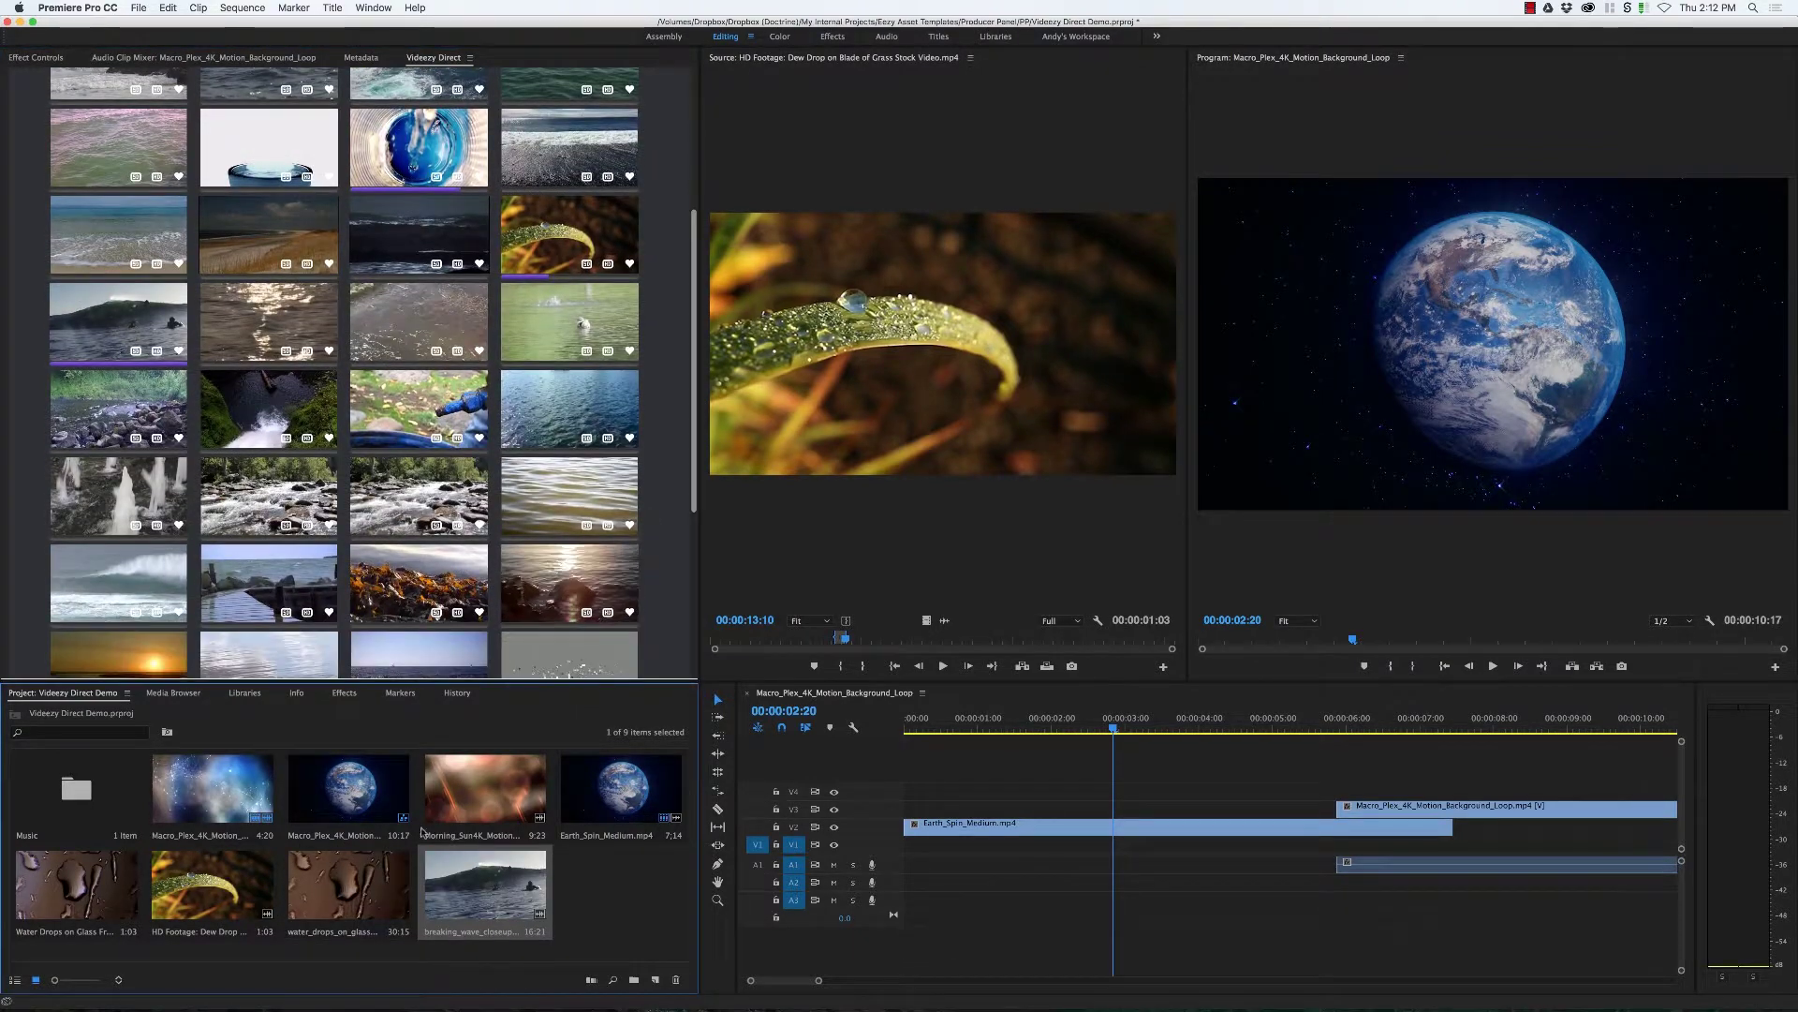
Step: Mark roughly seconds 3-5 of water_drops_on_glass and place it on V3 near 1 second
double_click(291, 878)
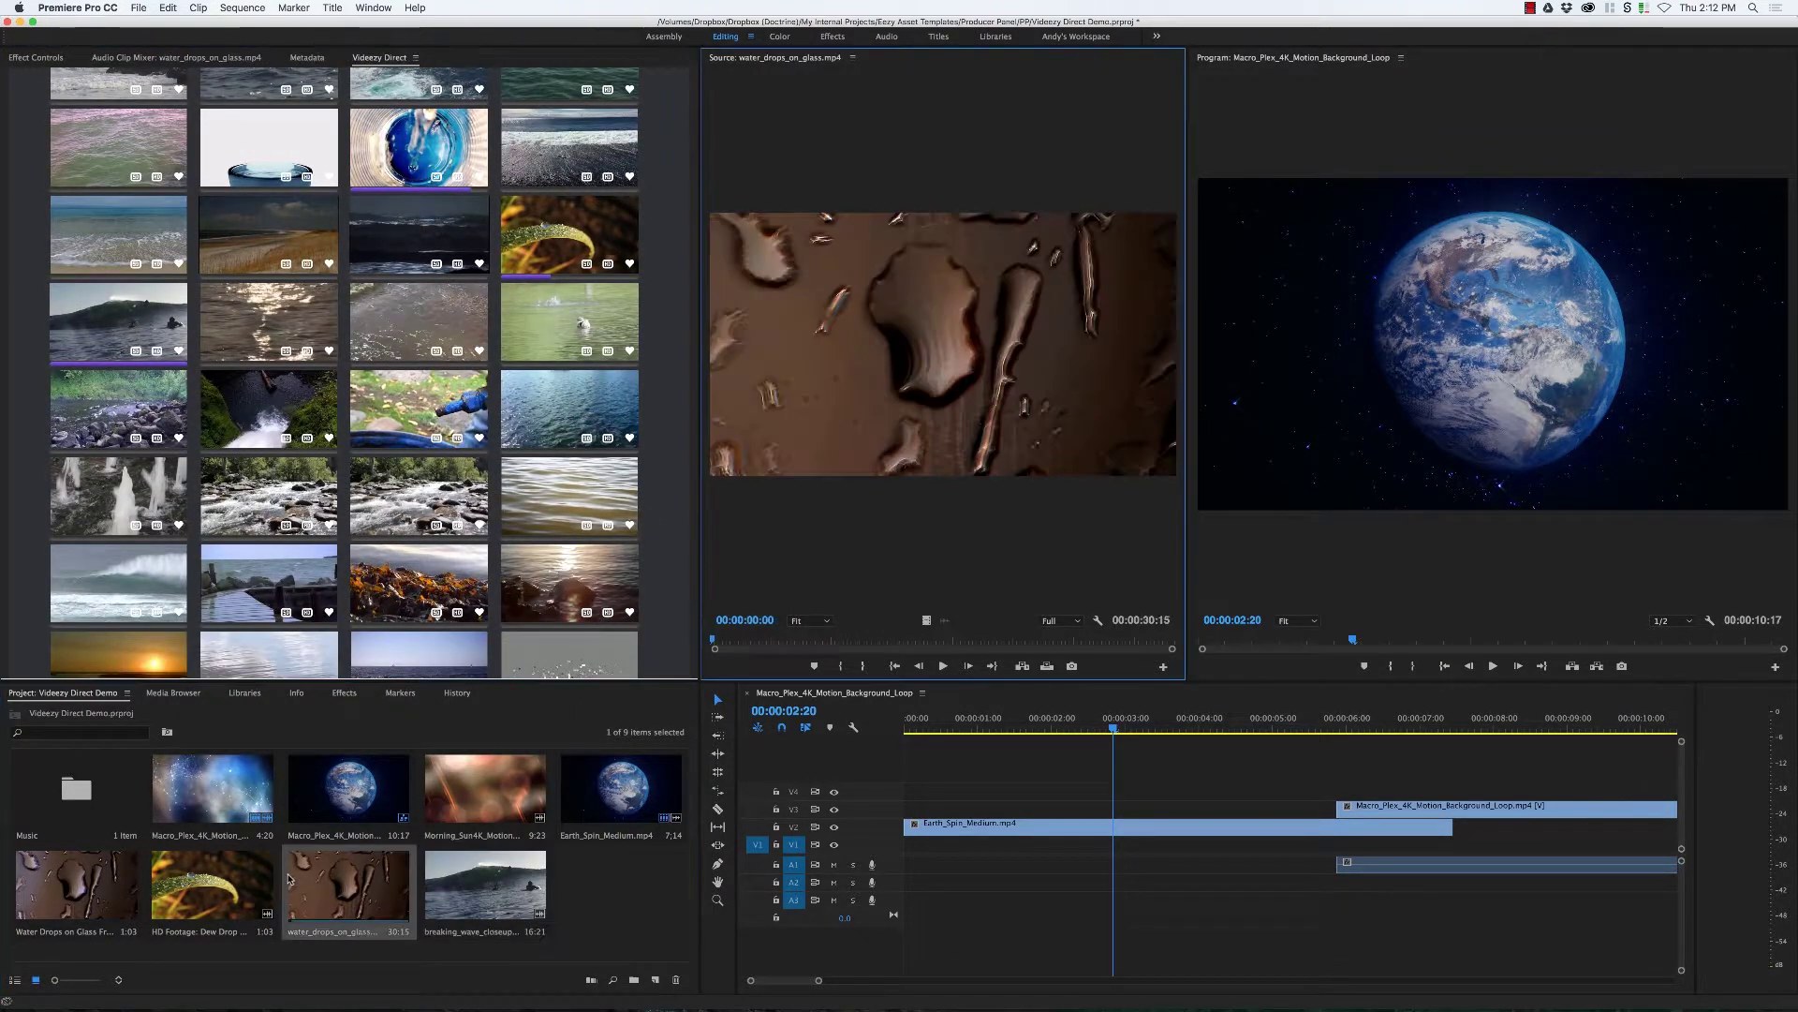
click(811, 643)
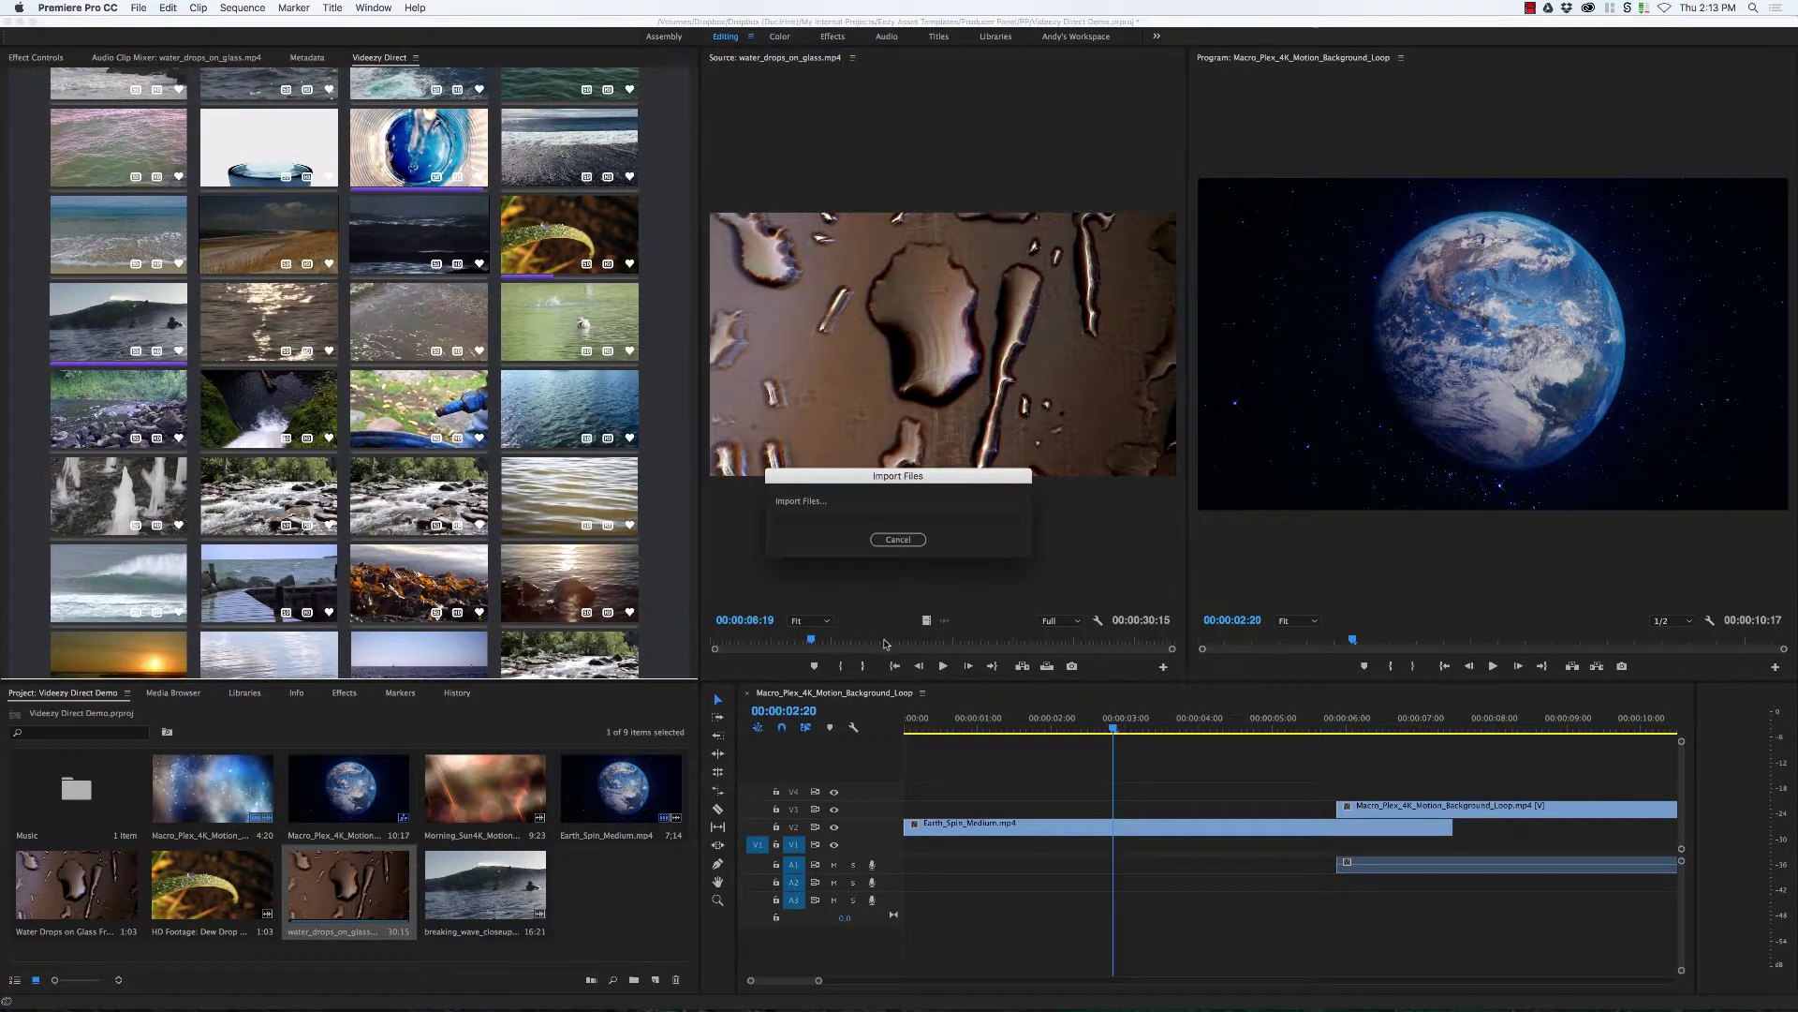
click(772, 643)
key(i)
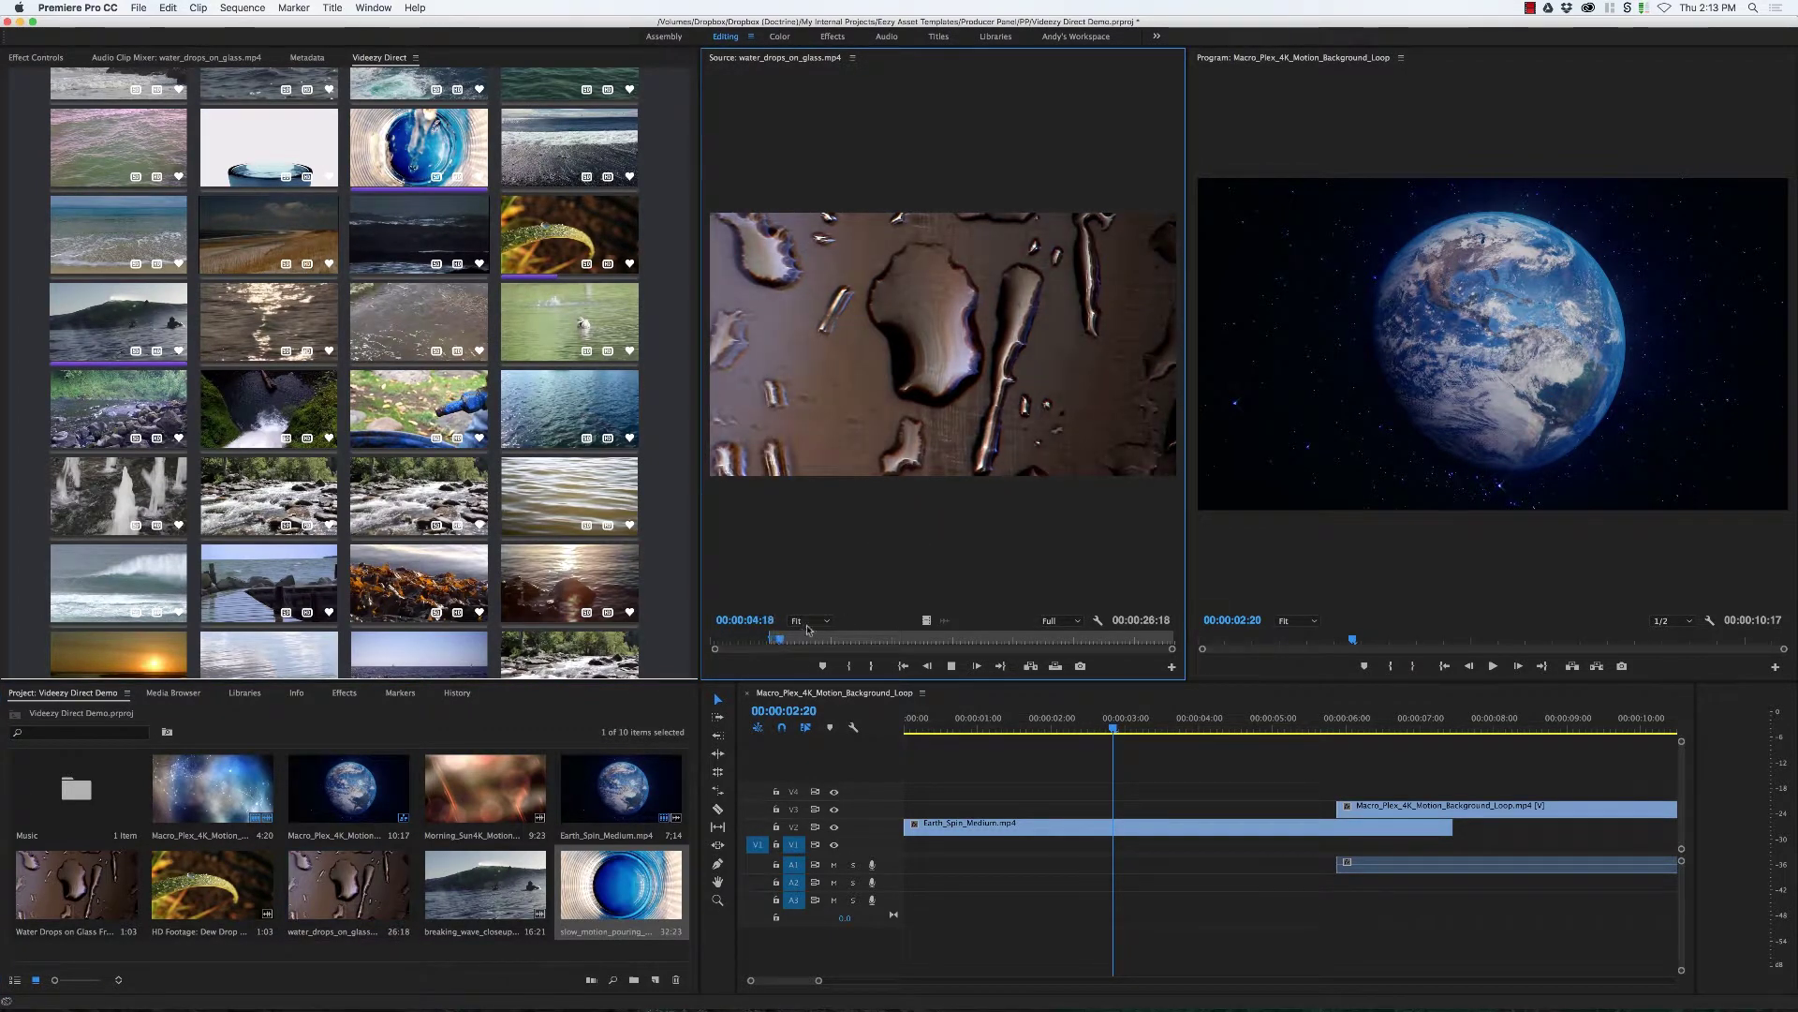
drag(773, 642, 787, 643)
key(o)
drag(842, 468, 1031, 807)
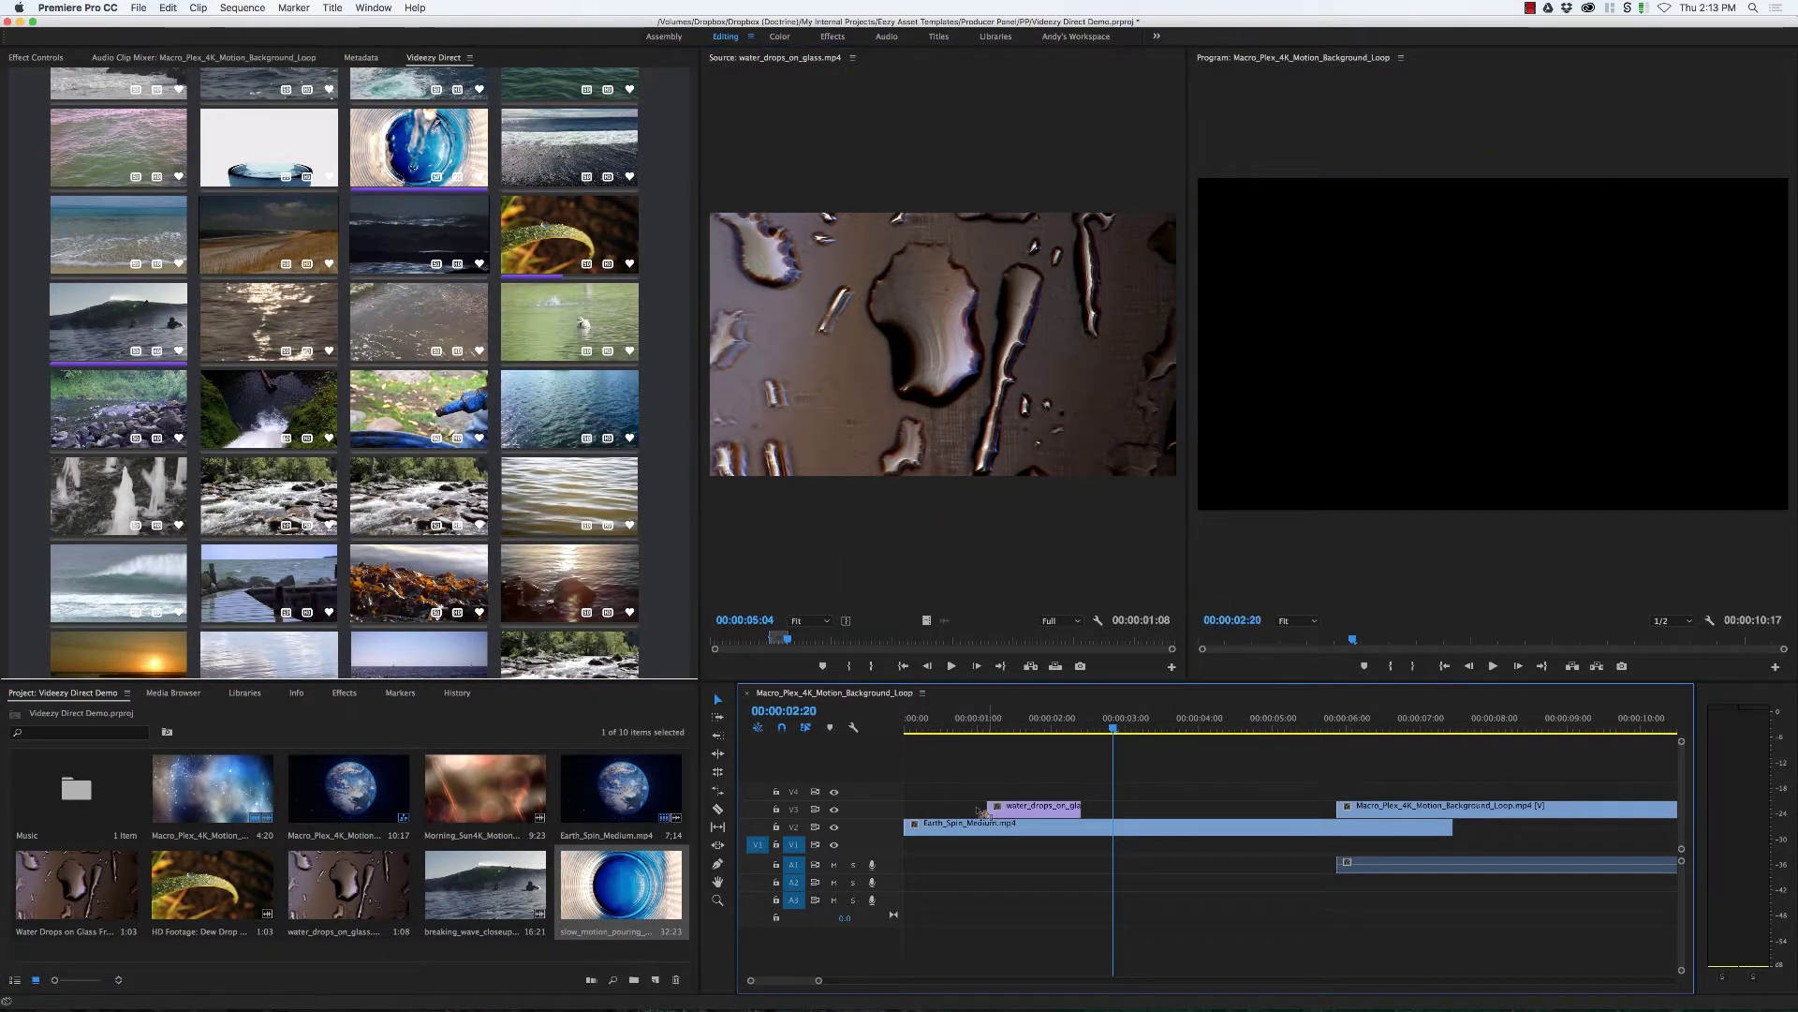
Step: Mark an In/Out section of breaking_wave_closeup and place it on track V4
double_click(492, 888)
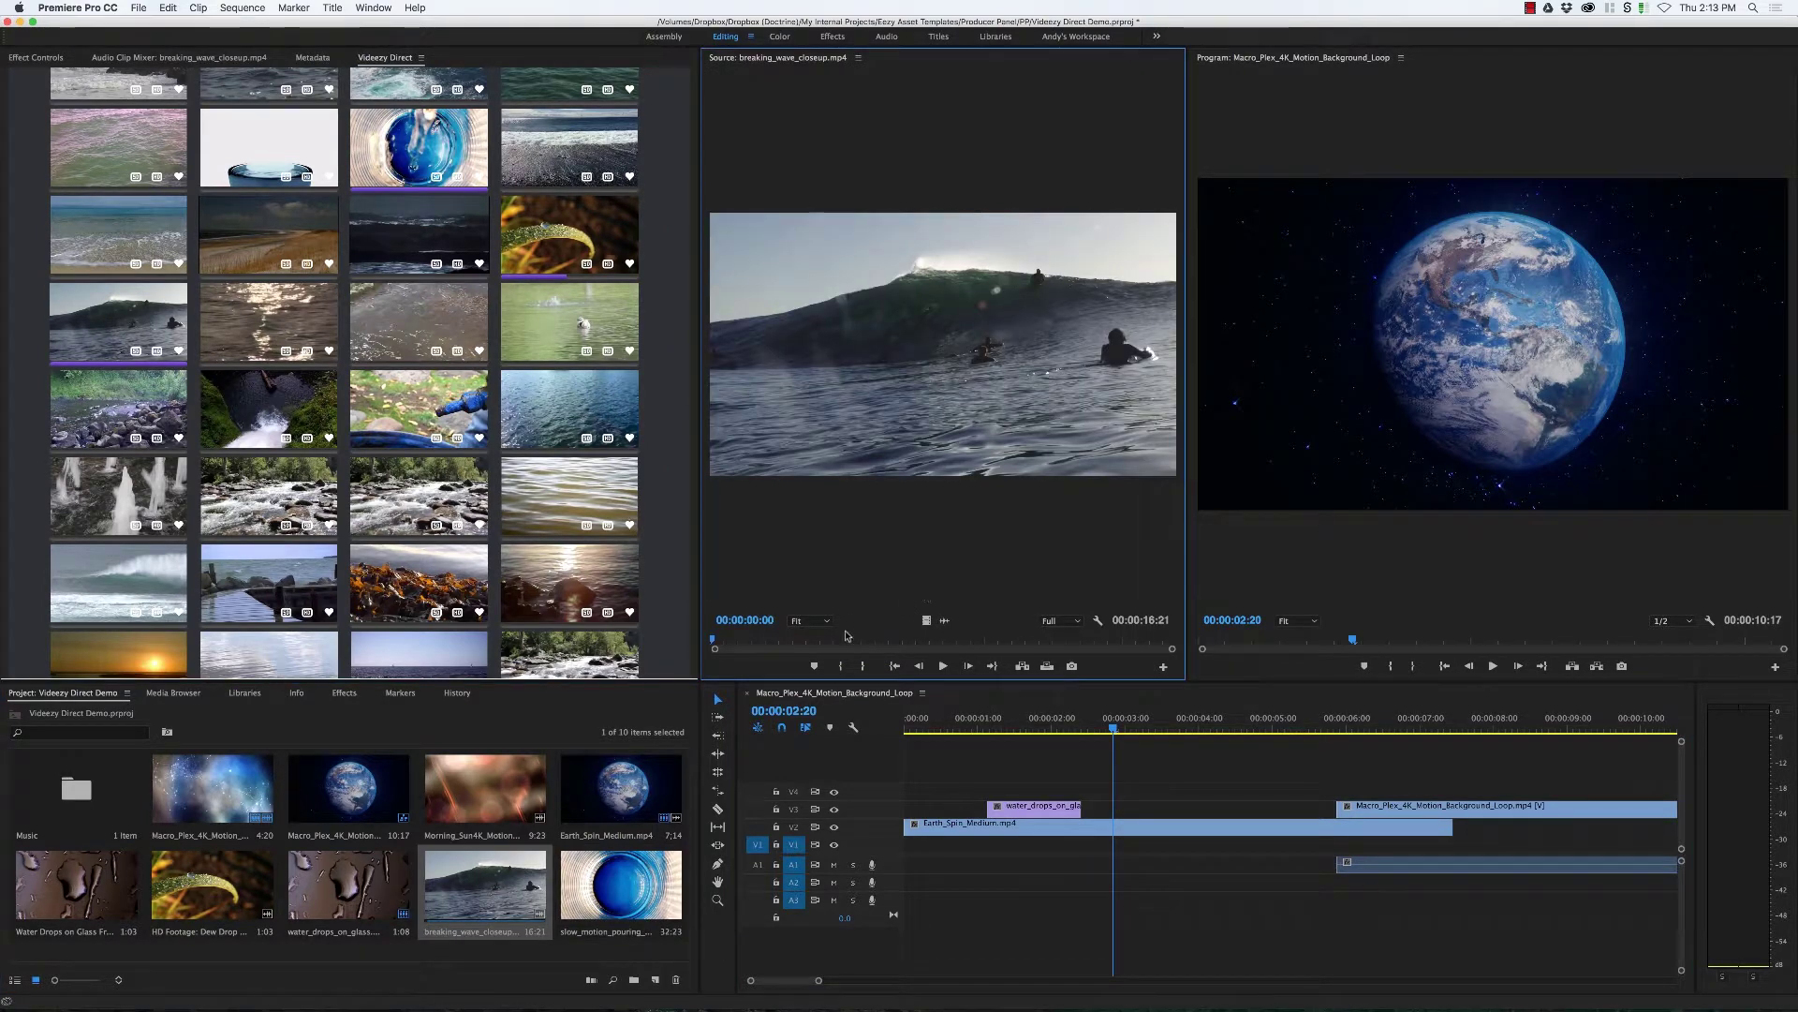
drag(894, 641, 732, 654)
key(space)
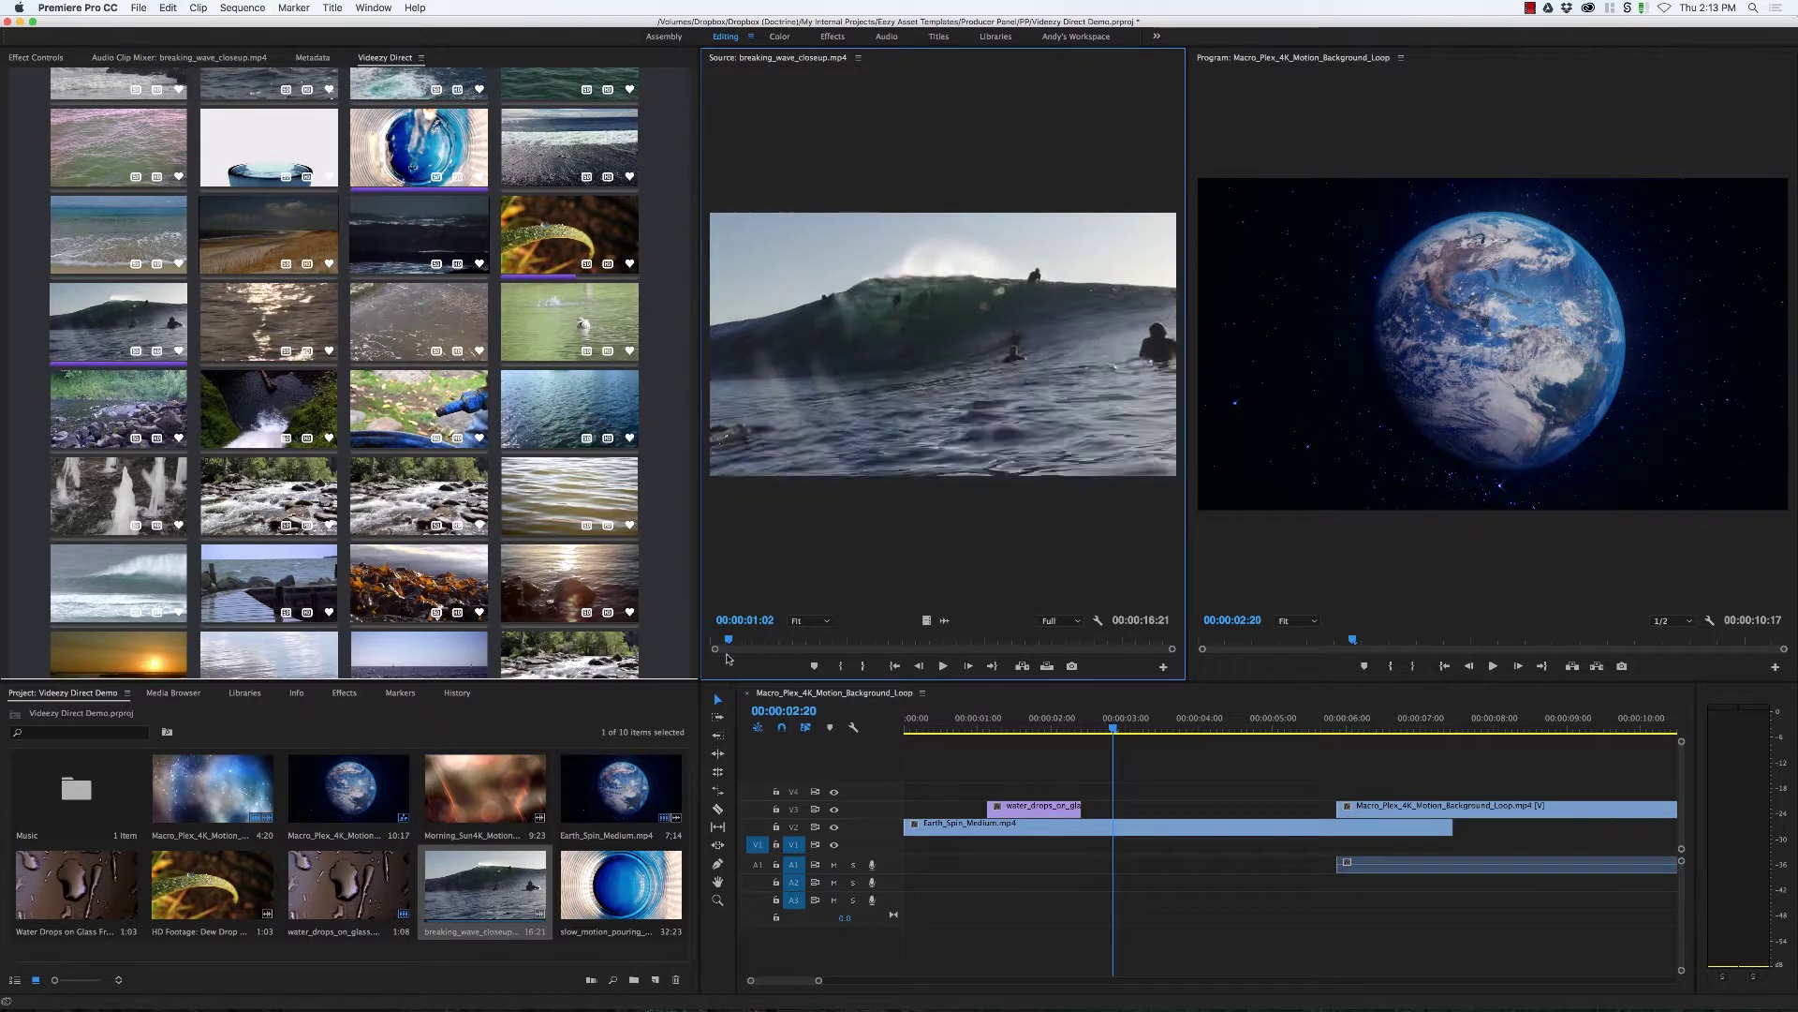
key(i)
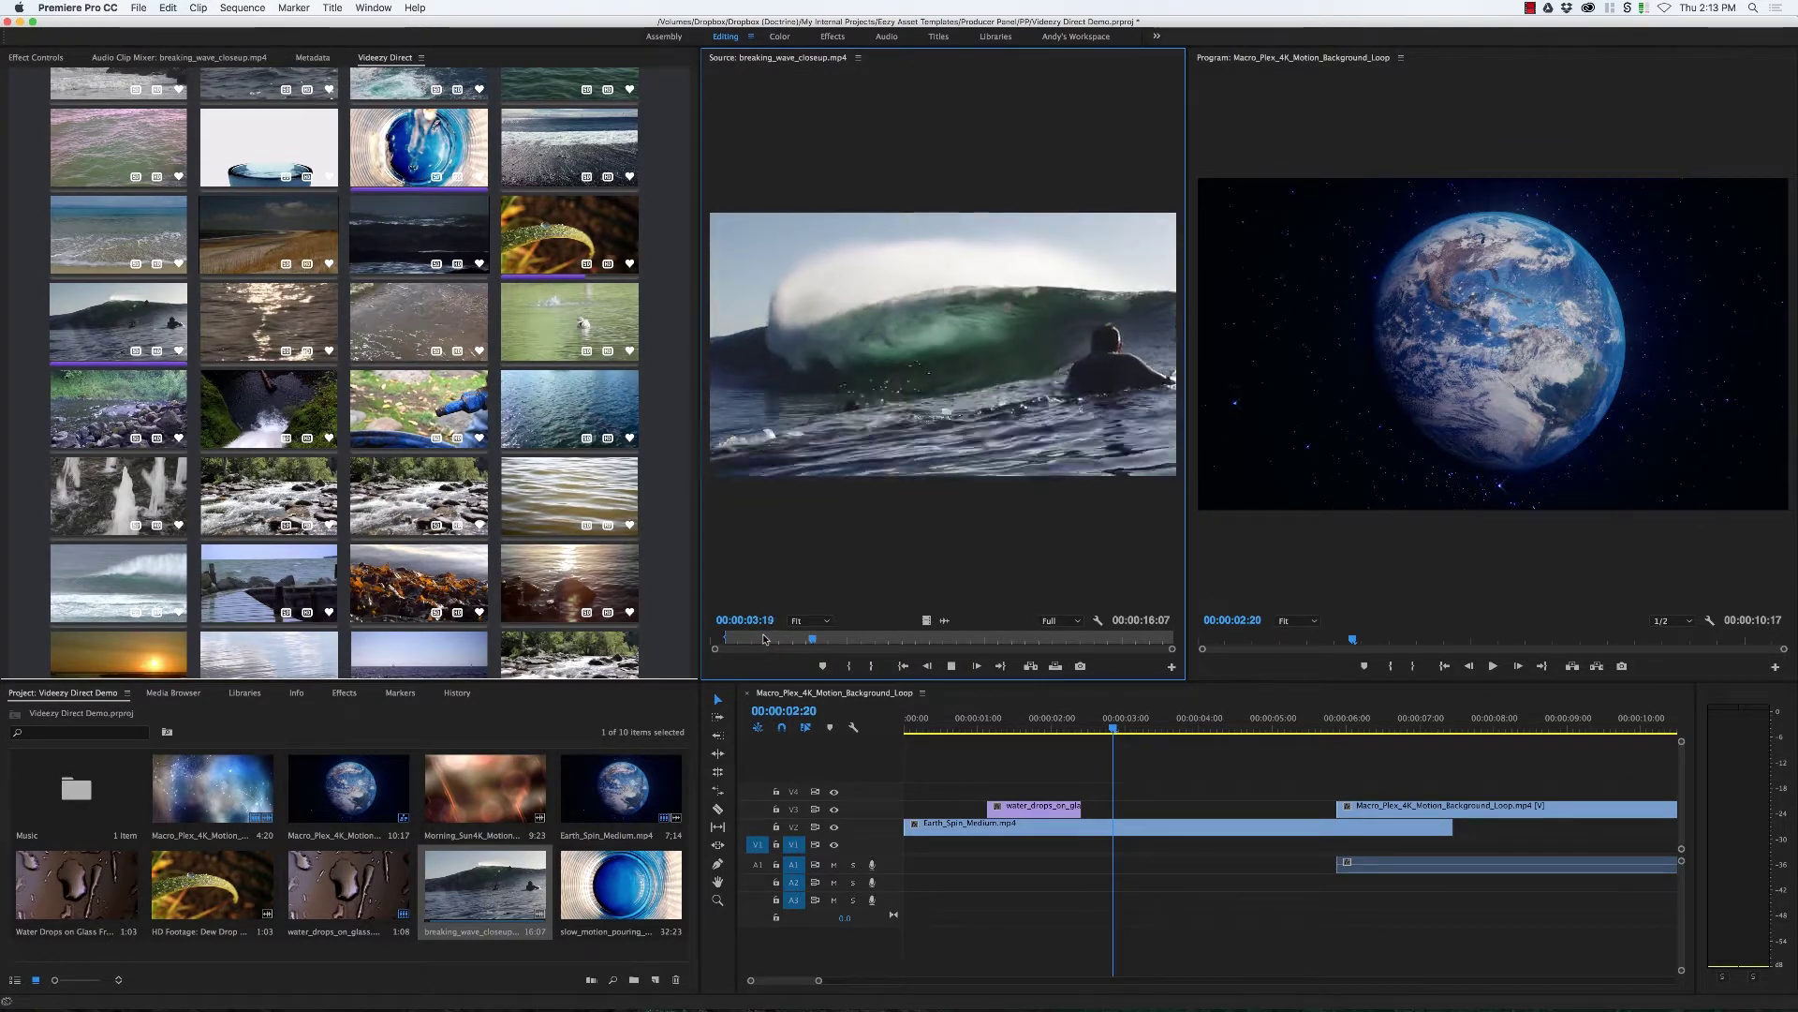
key(o)
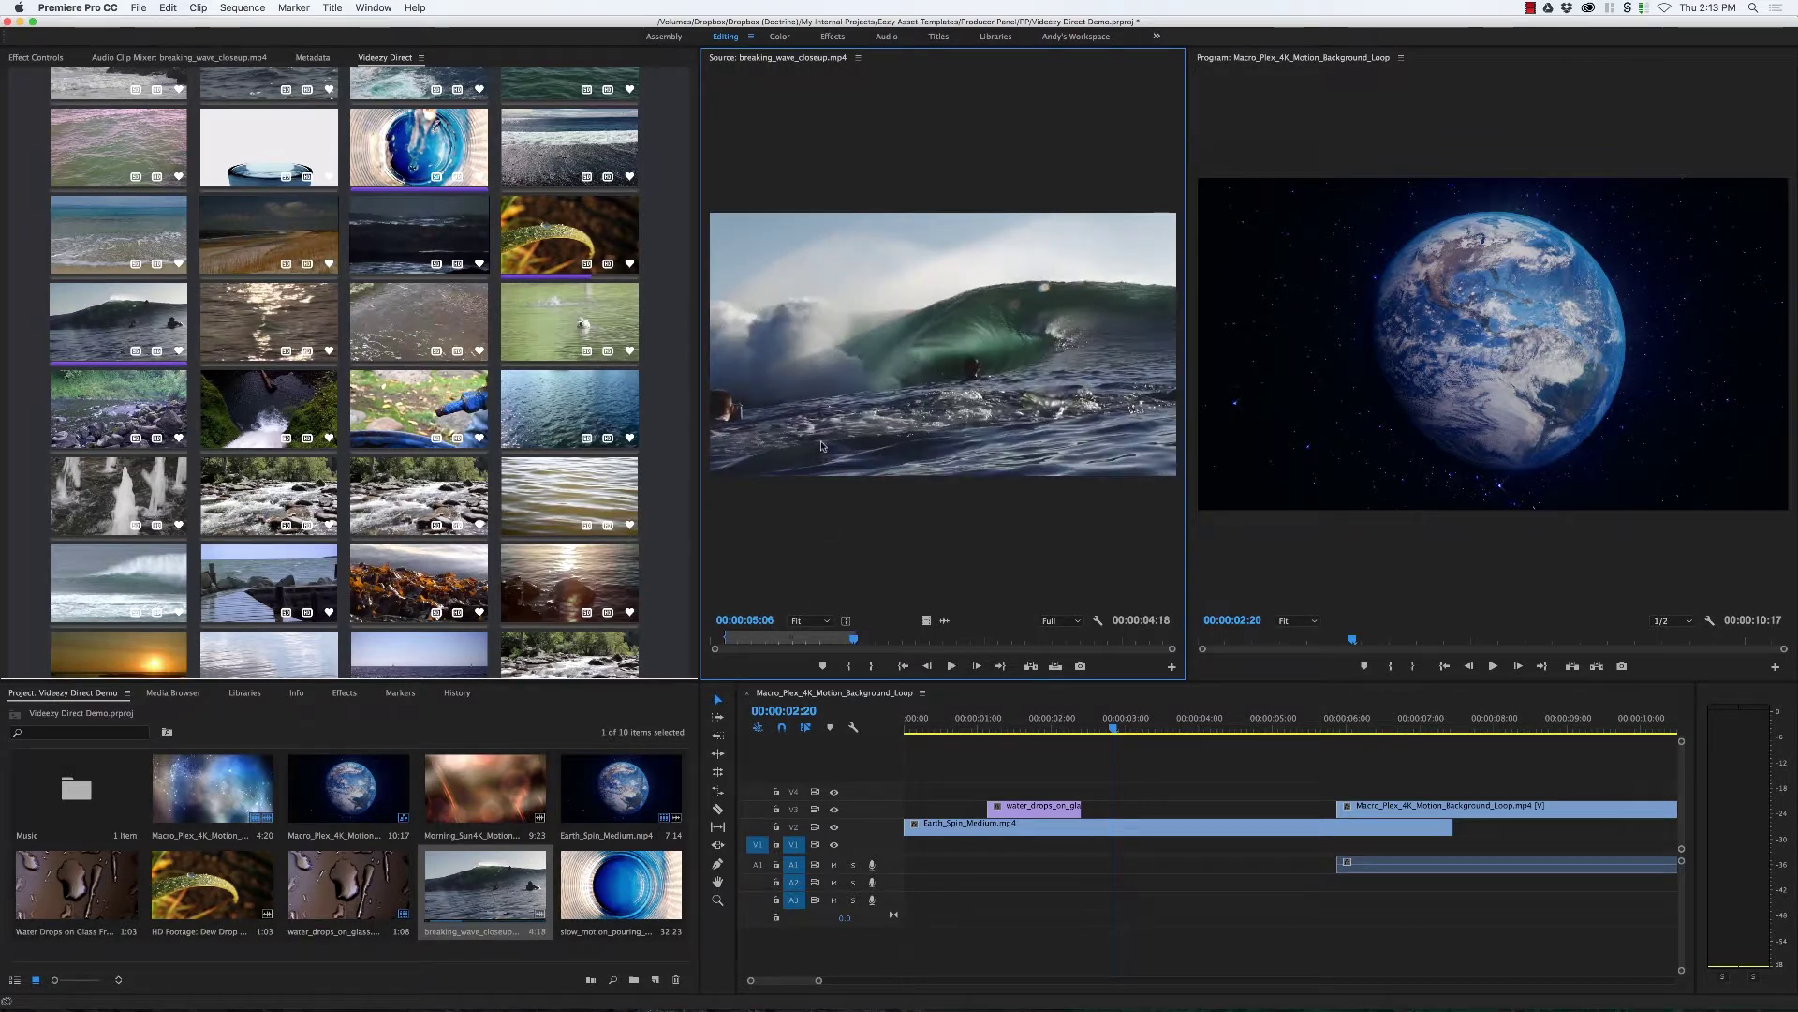
drag(926, 620, 1084, 828)
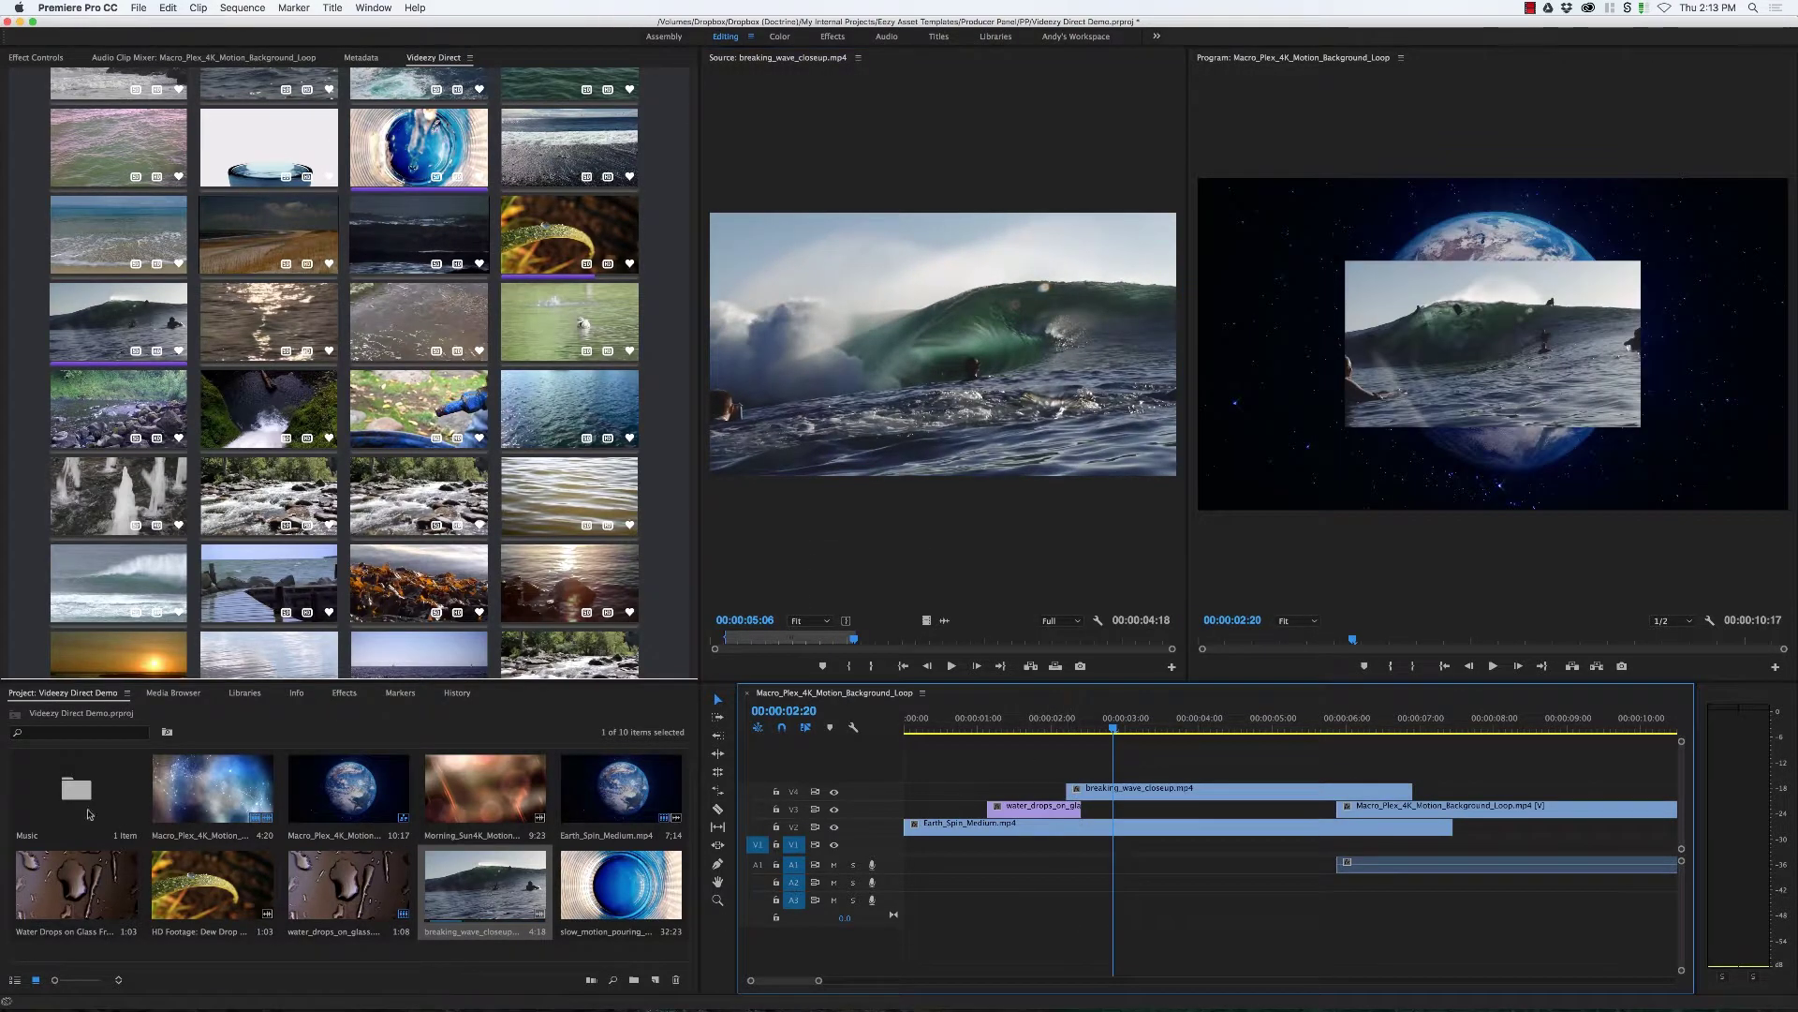
Step: Add the Music bin's song to audio track A1 and close the Music bin
double_click(125, 825)
drag(147, 172, 939, 846)
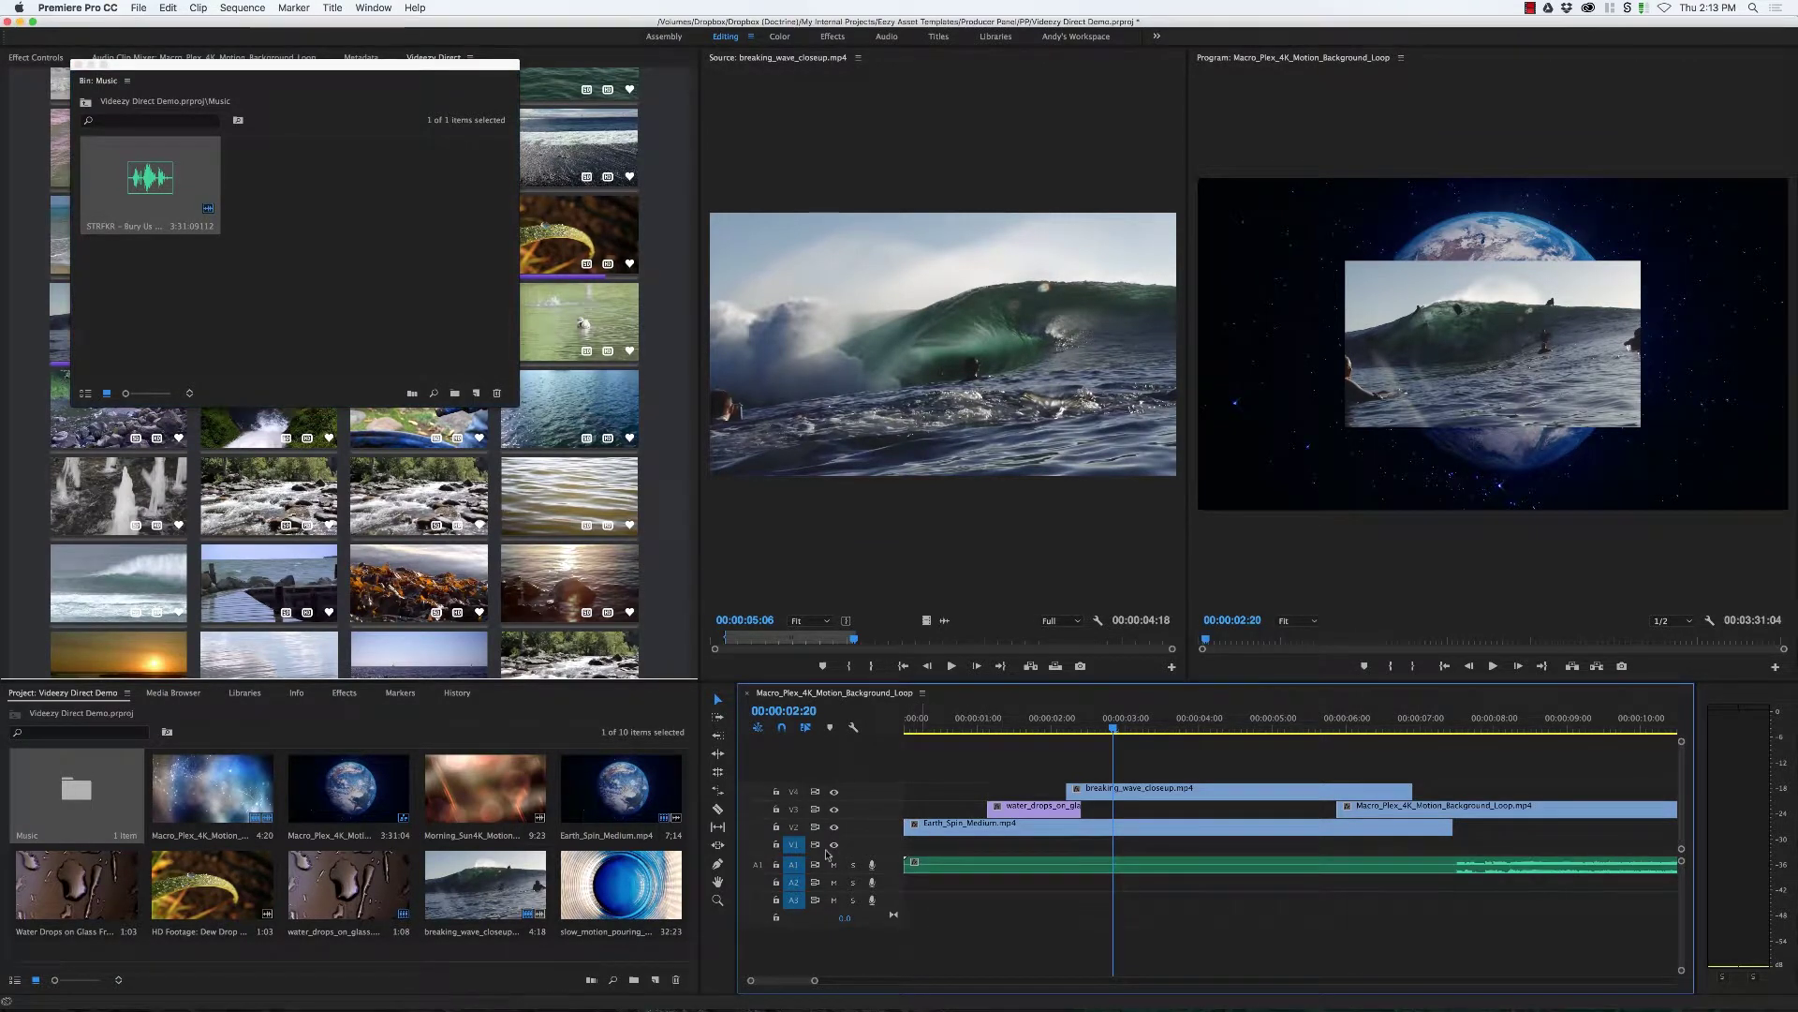
scroll(818, 853, up, 3)
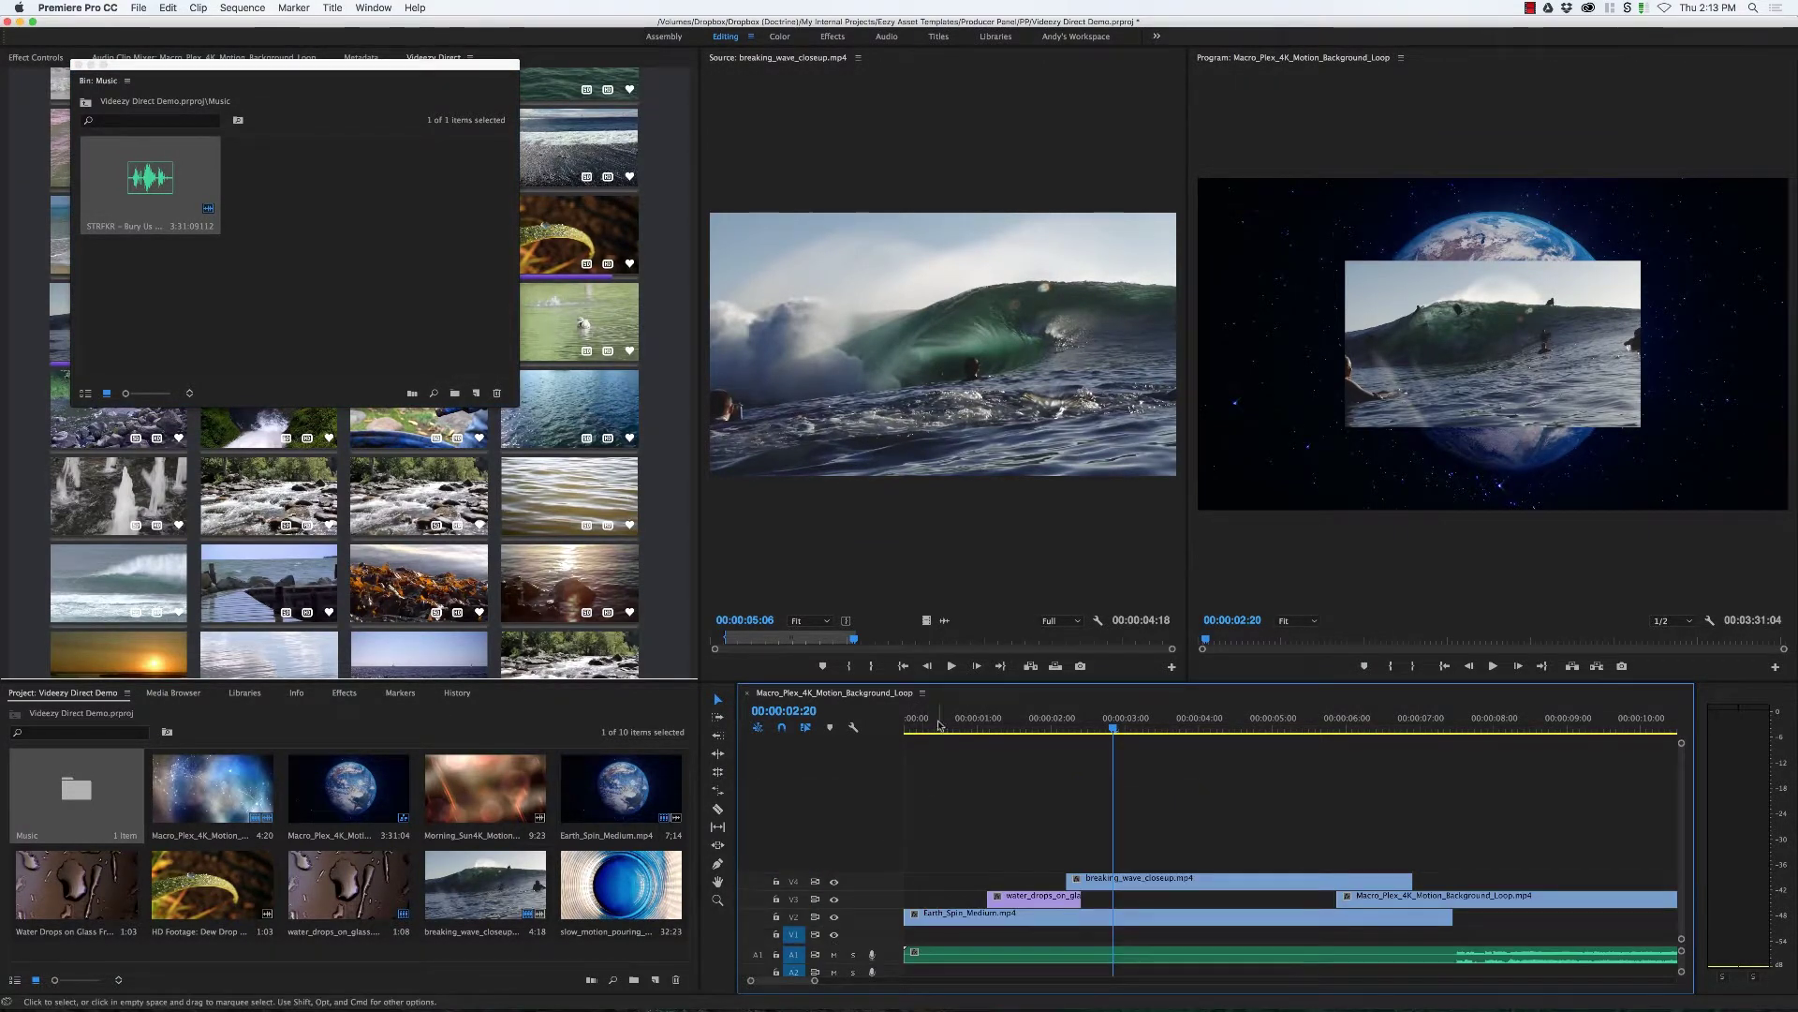
key(Home)
double_click(81, 68)
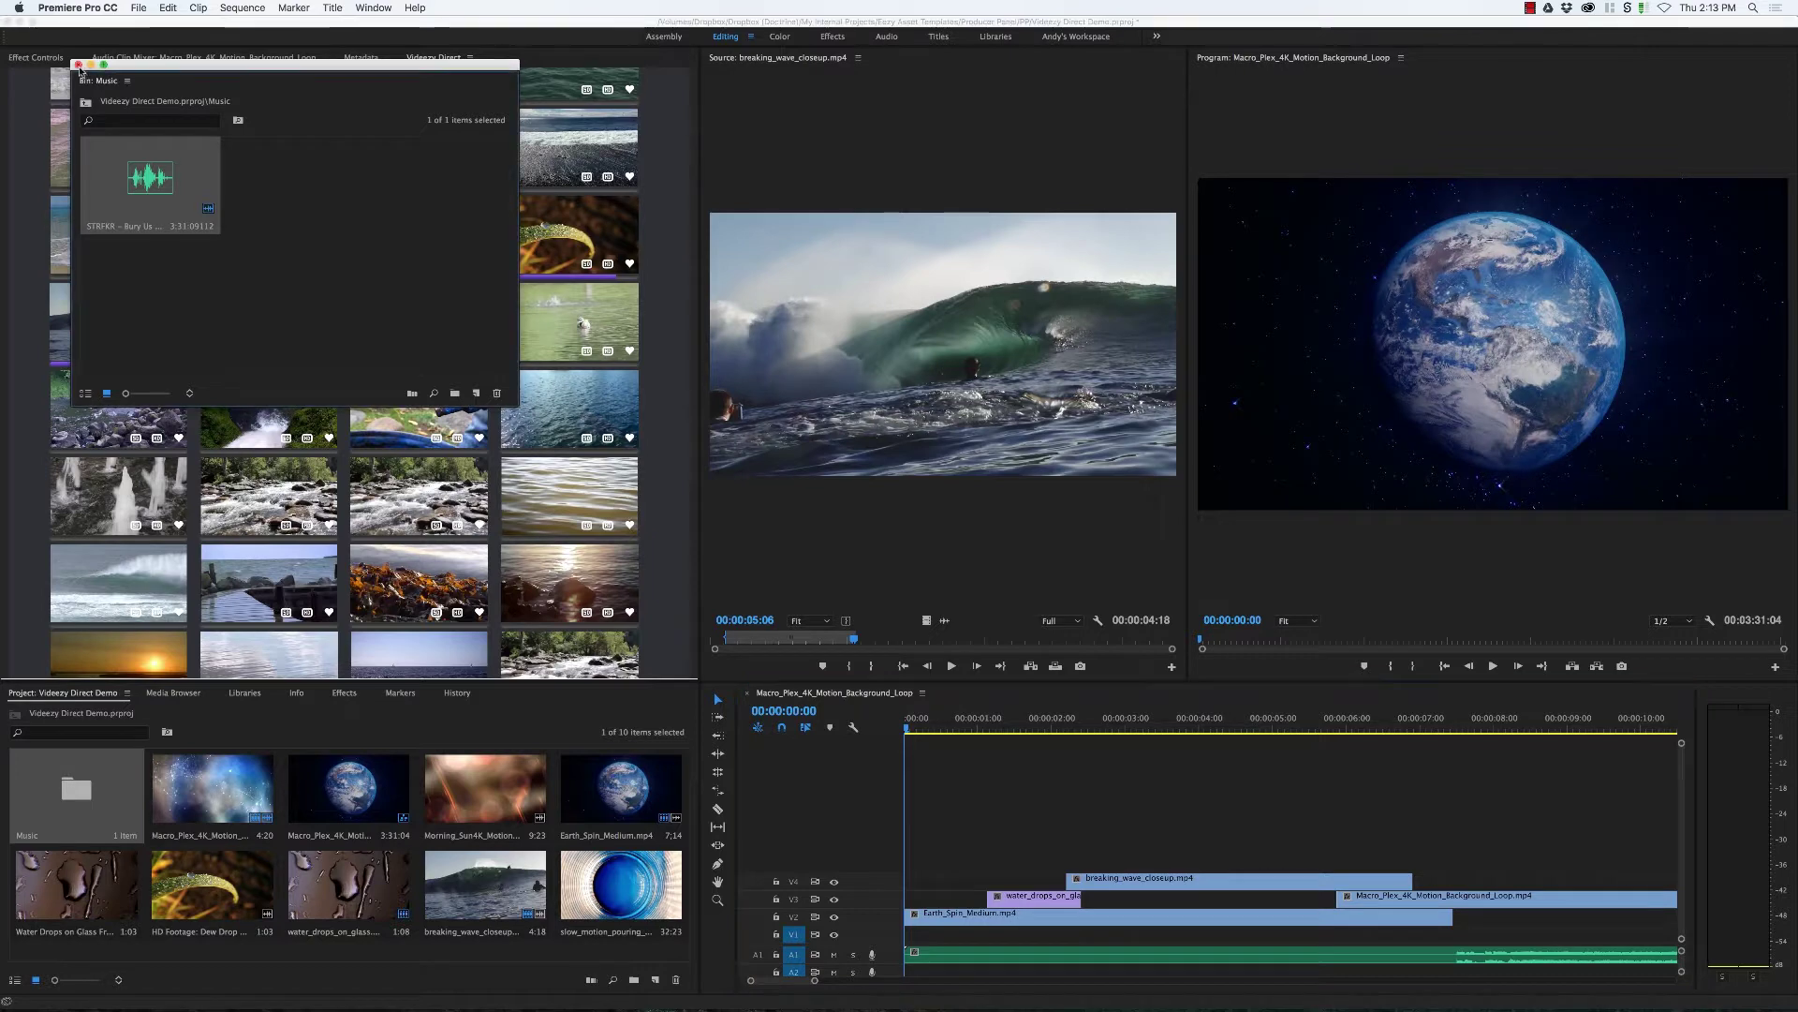
click(8, 21)
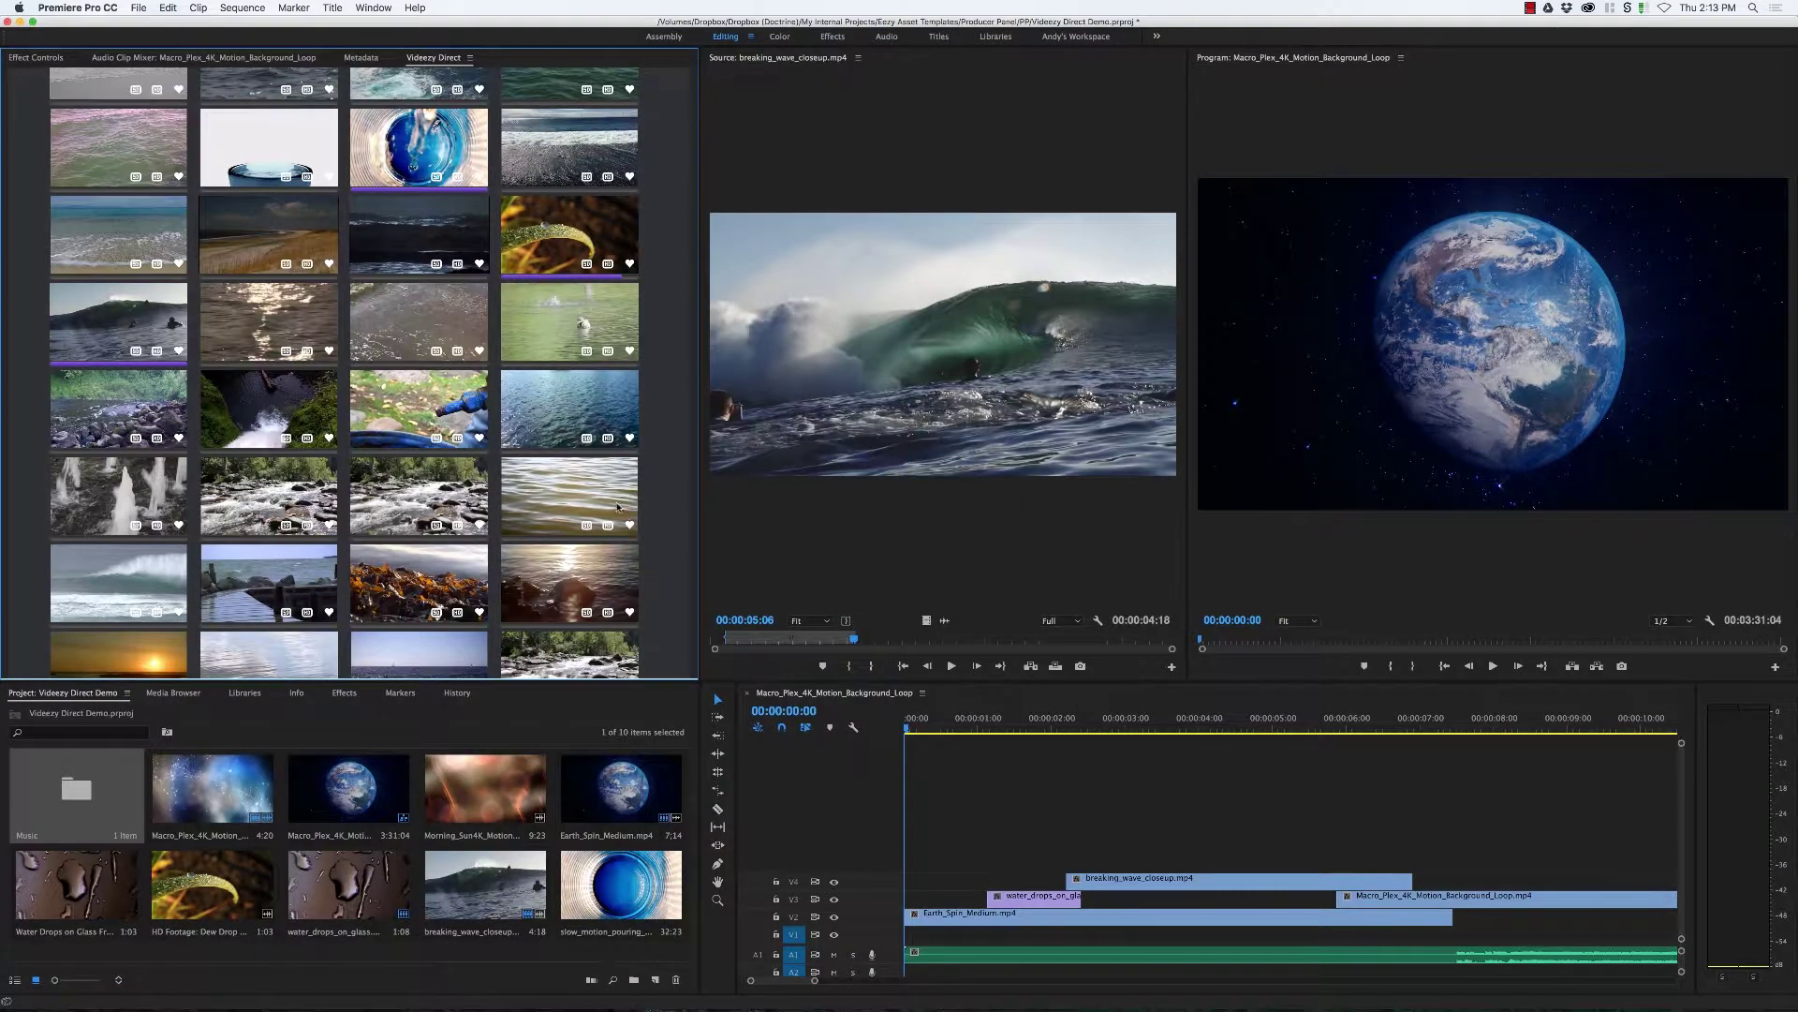
Step: Search Videezy Direct for 'earth' and download the dark planet clip in HD
scroll(358, 249, up, 5)
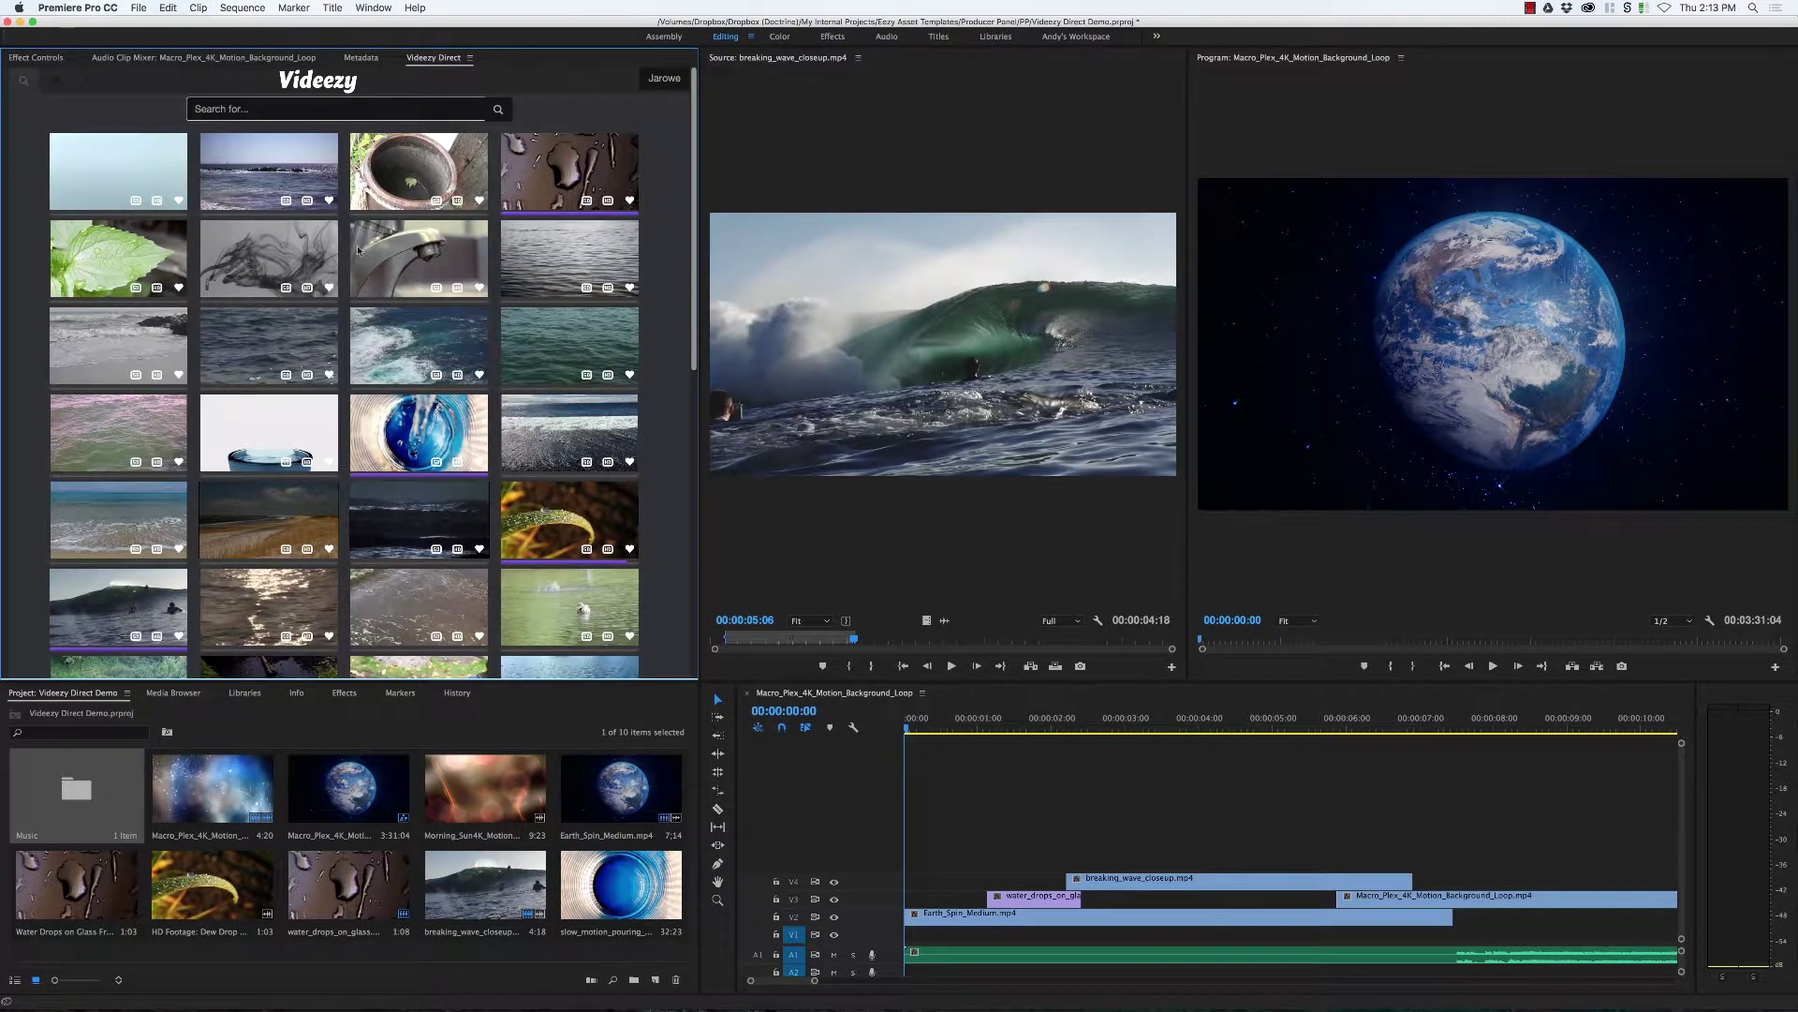
click(334, 105)
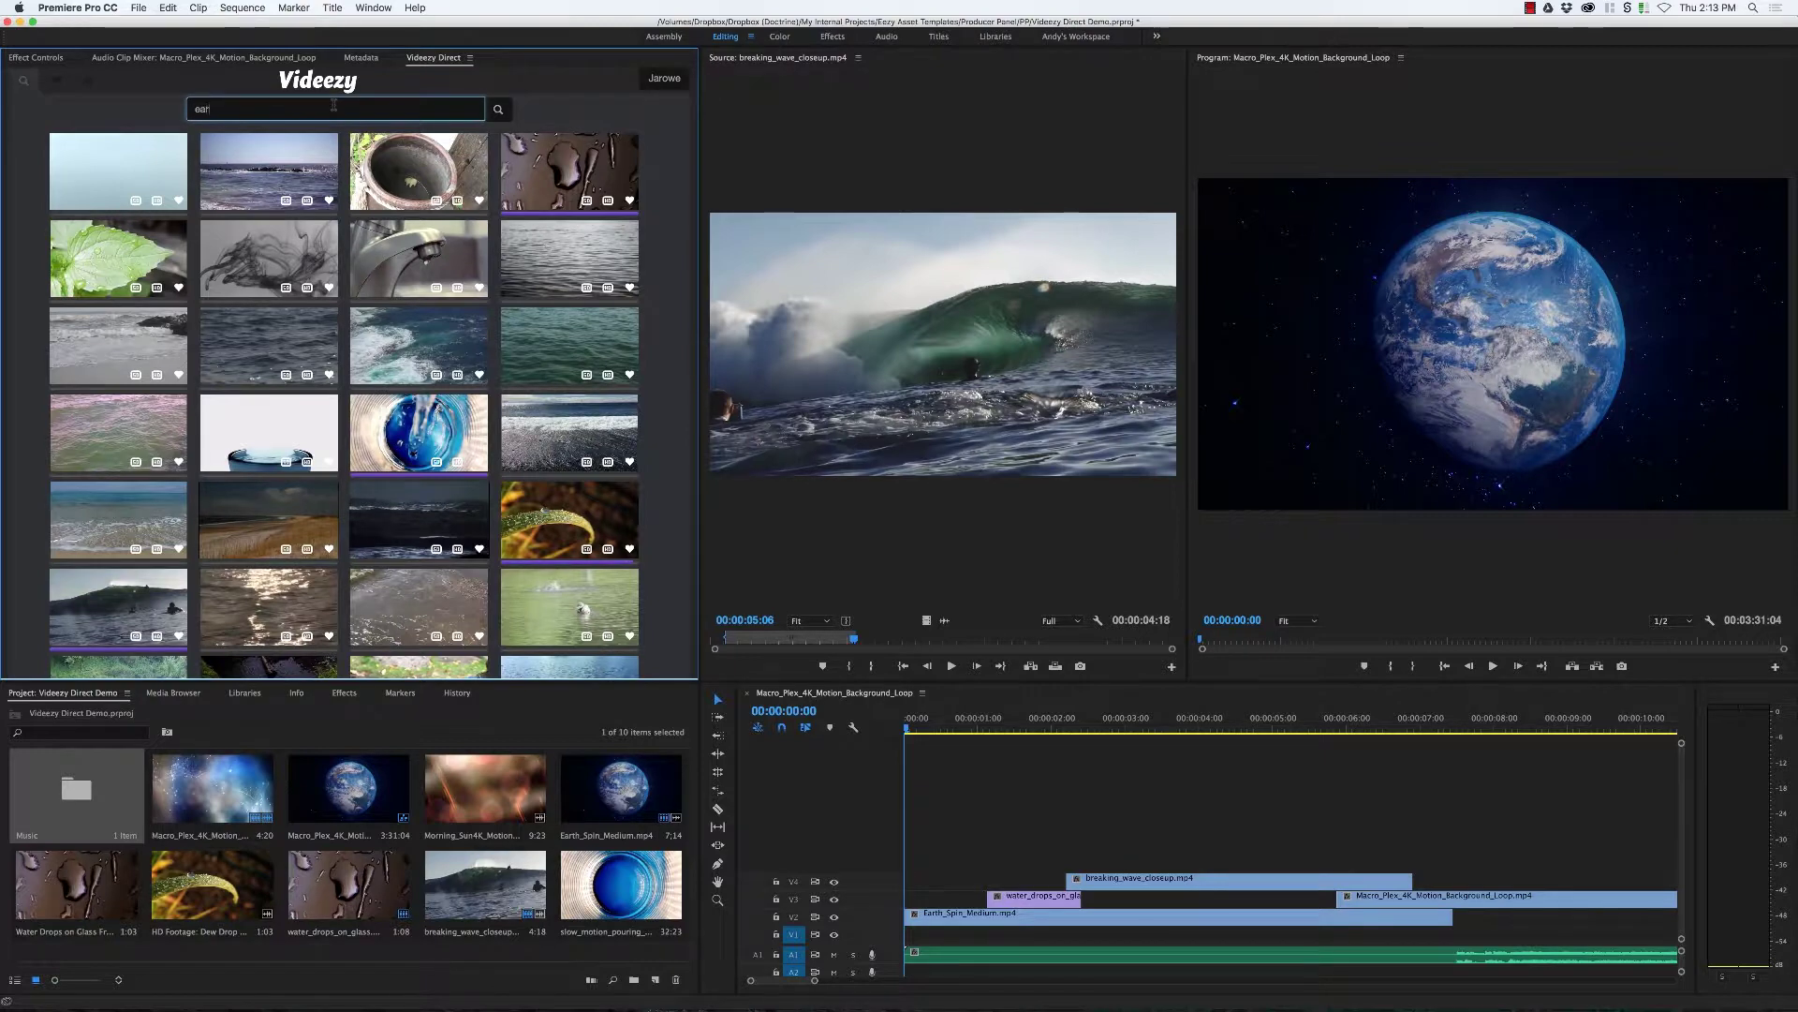
key(Return)
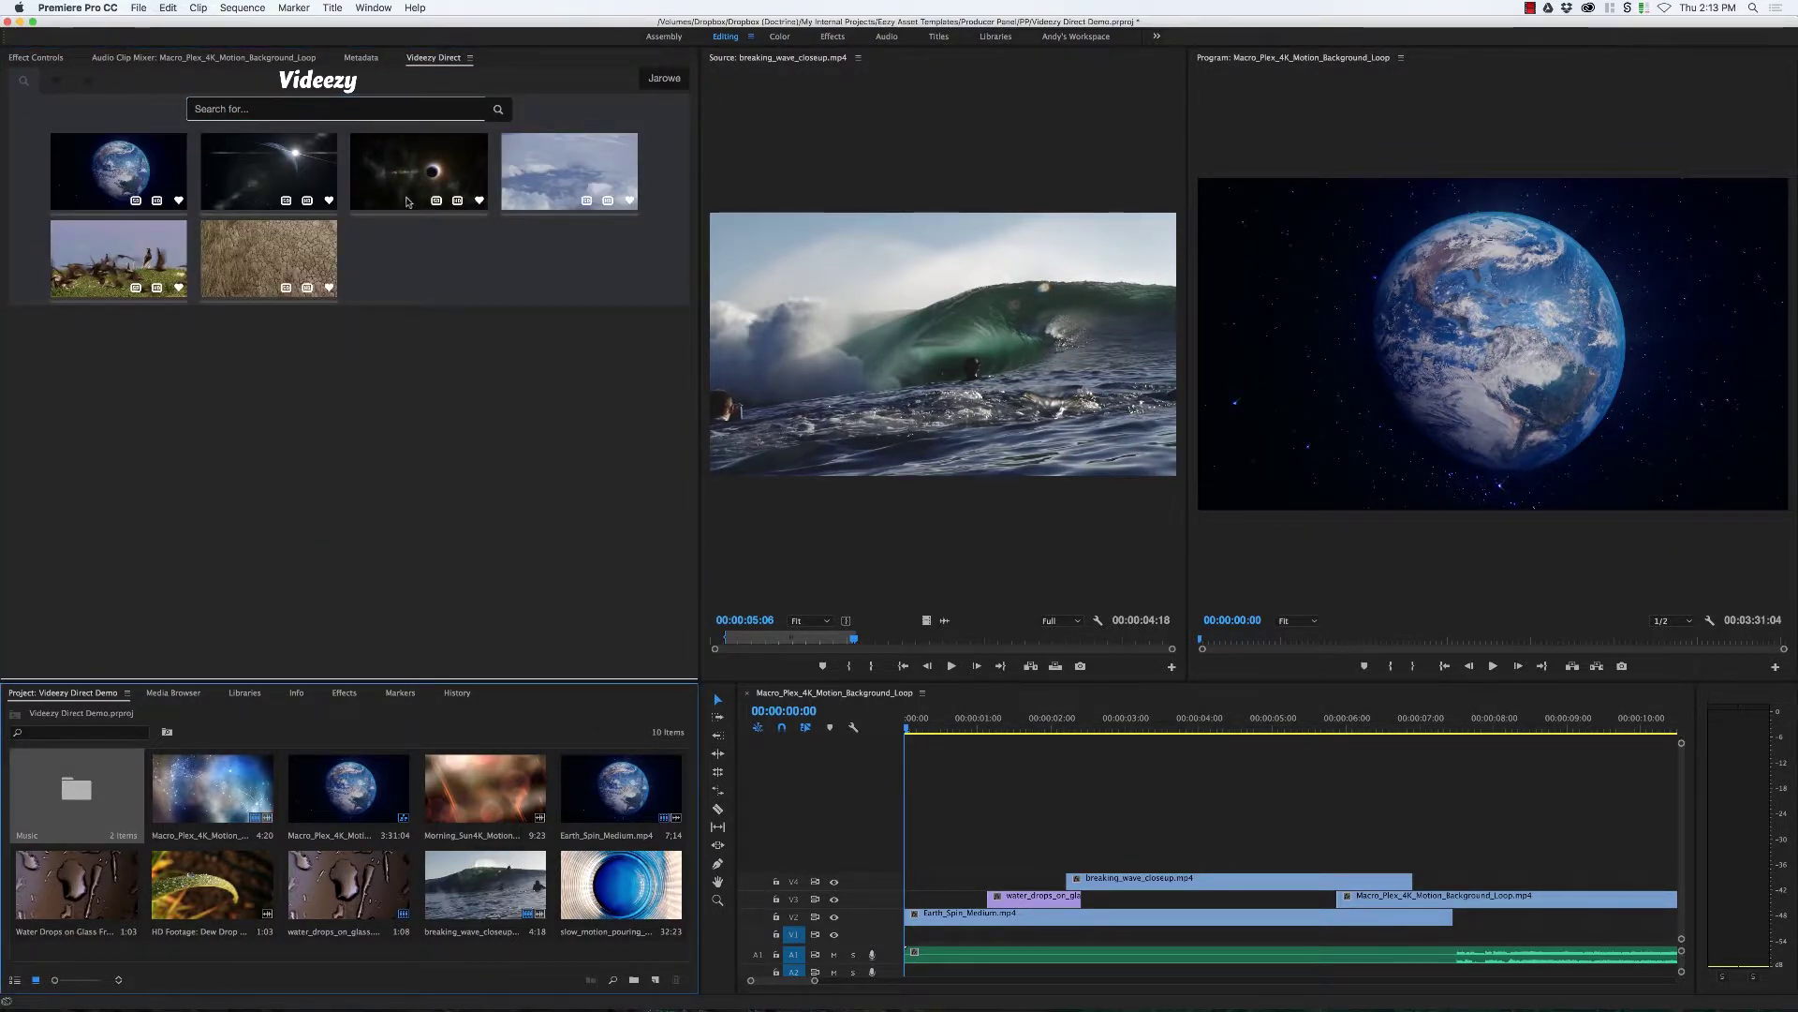
click(459, 203)
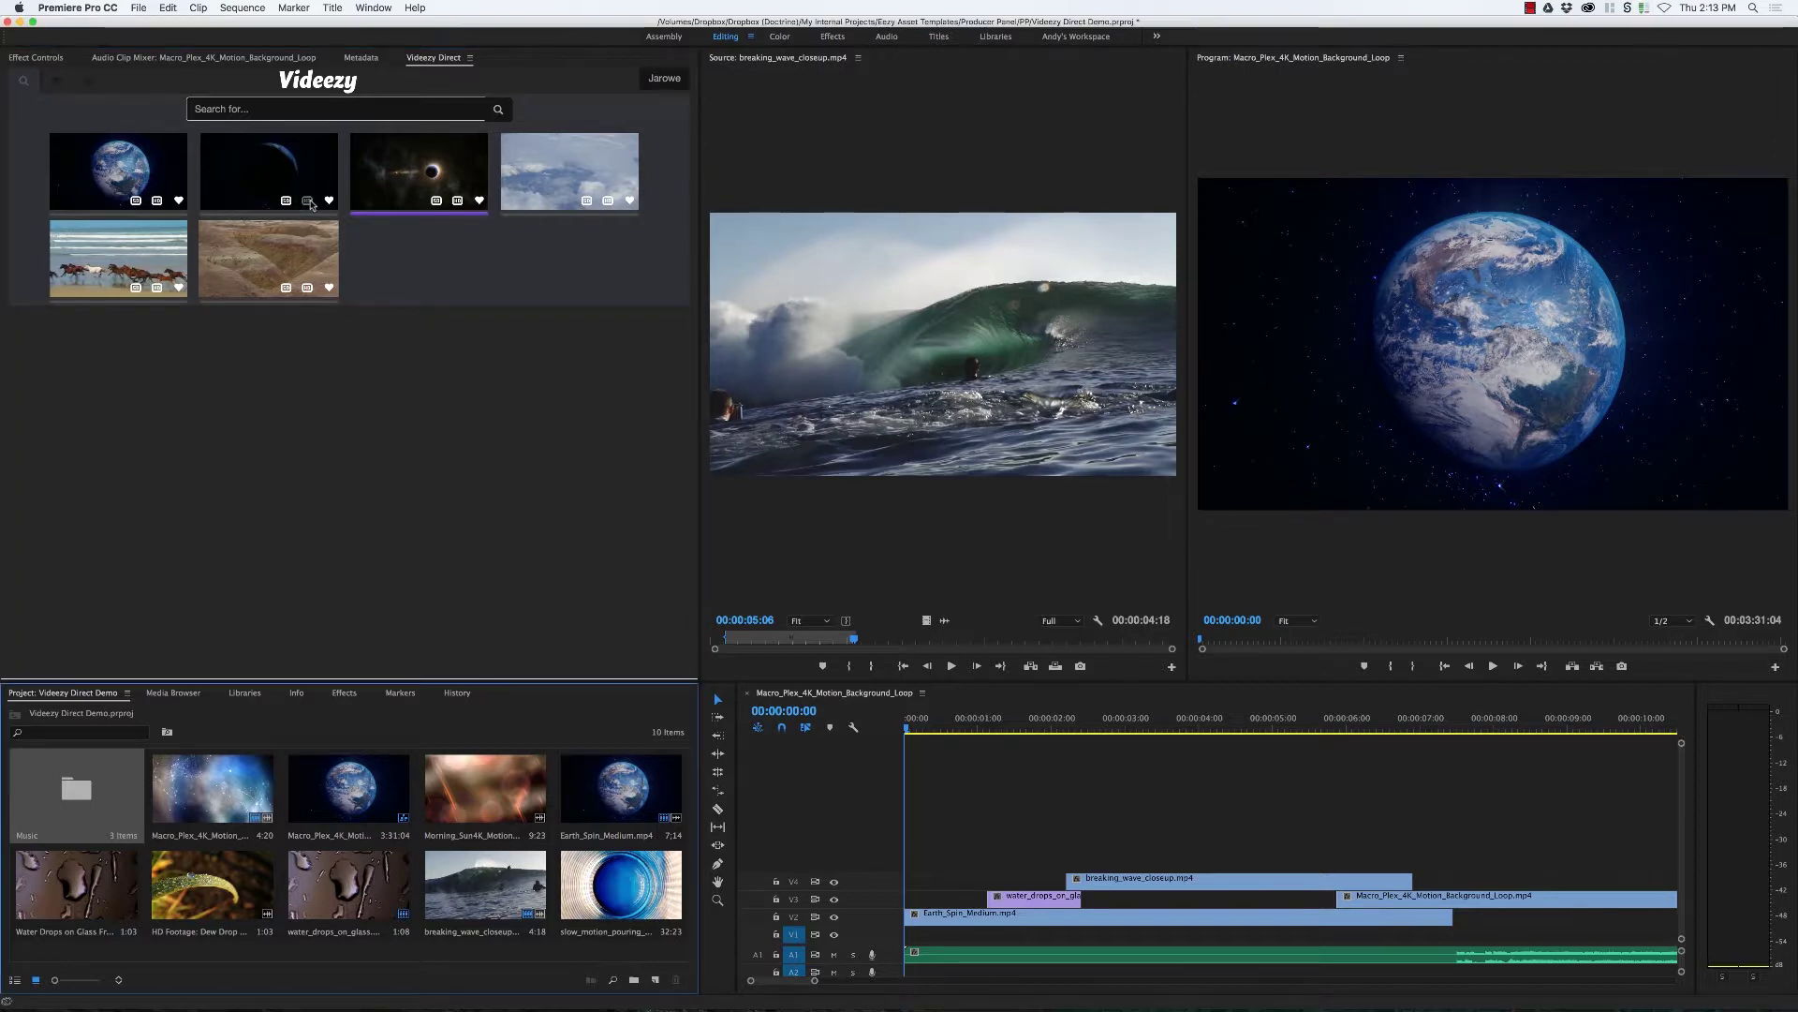
click(309, 200)
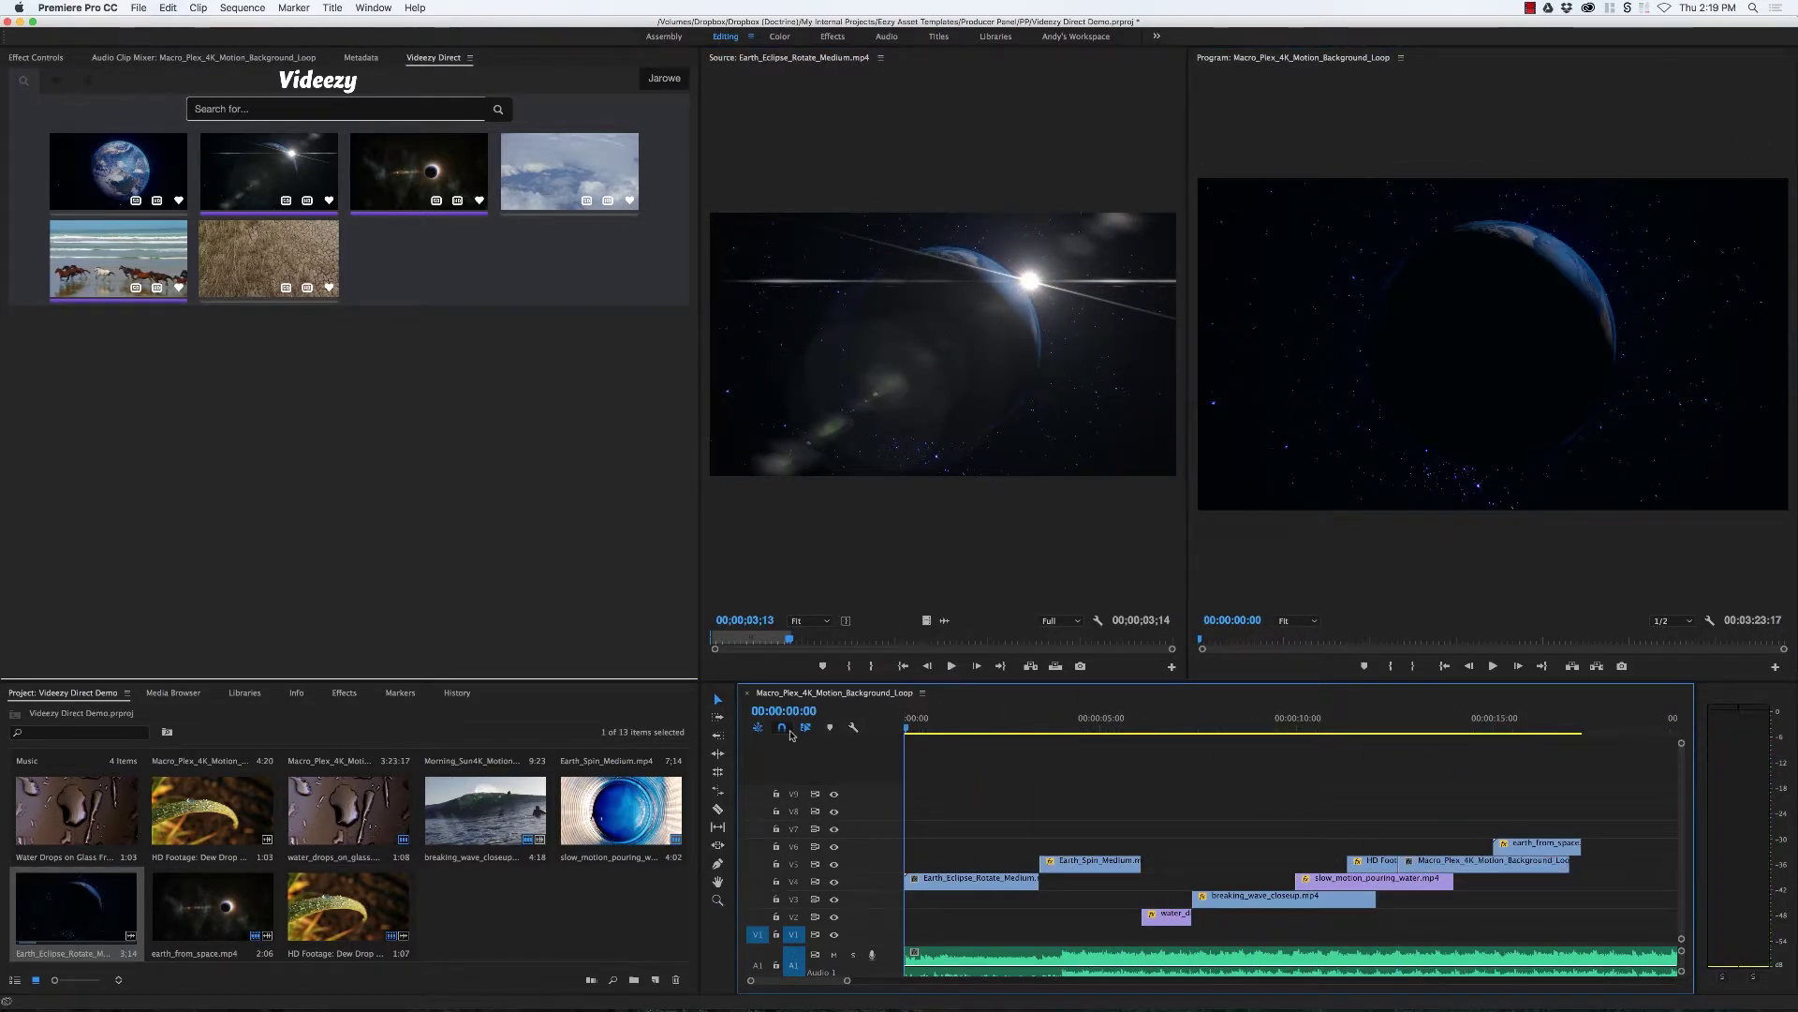
Step: Raise the system volume, show Videezy favourites, and play the sequence from the start, then stop
key(XF86AudioLowerVolume)
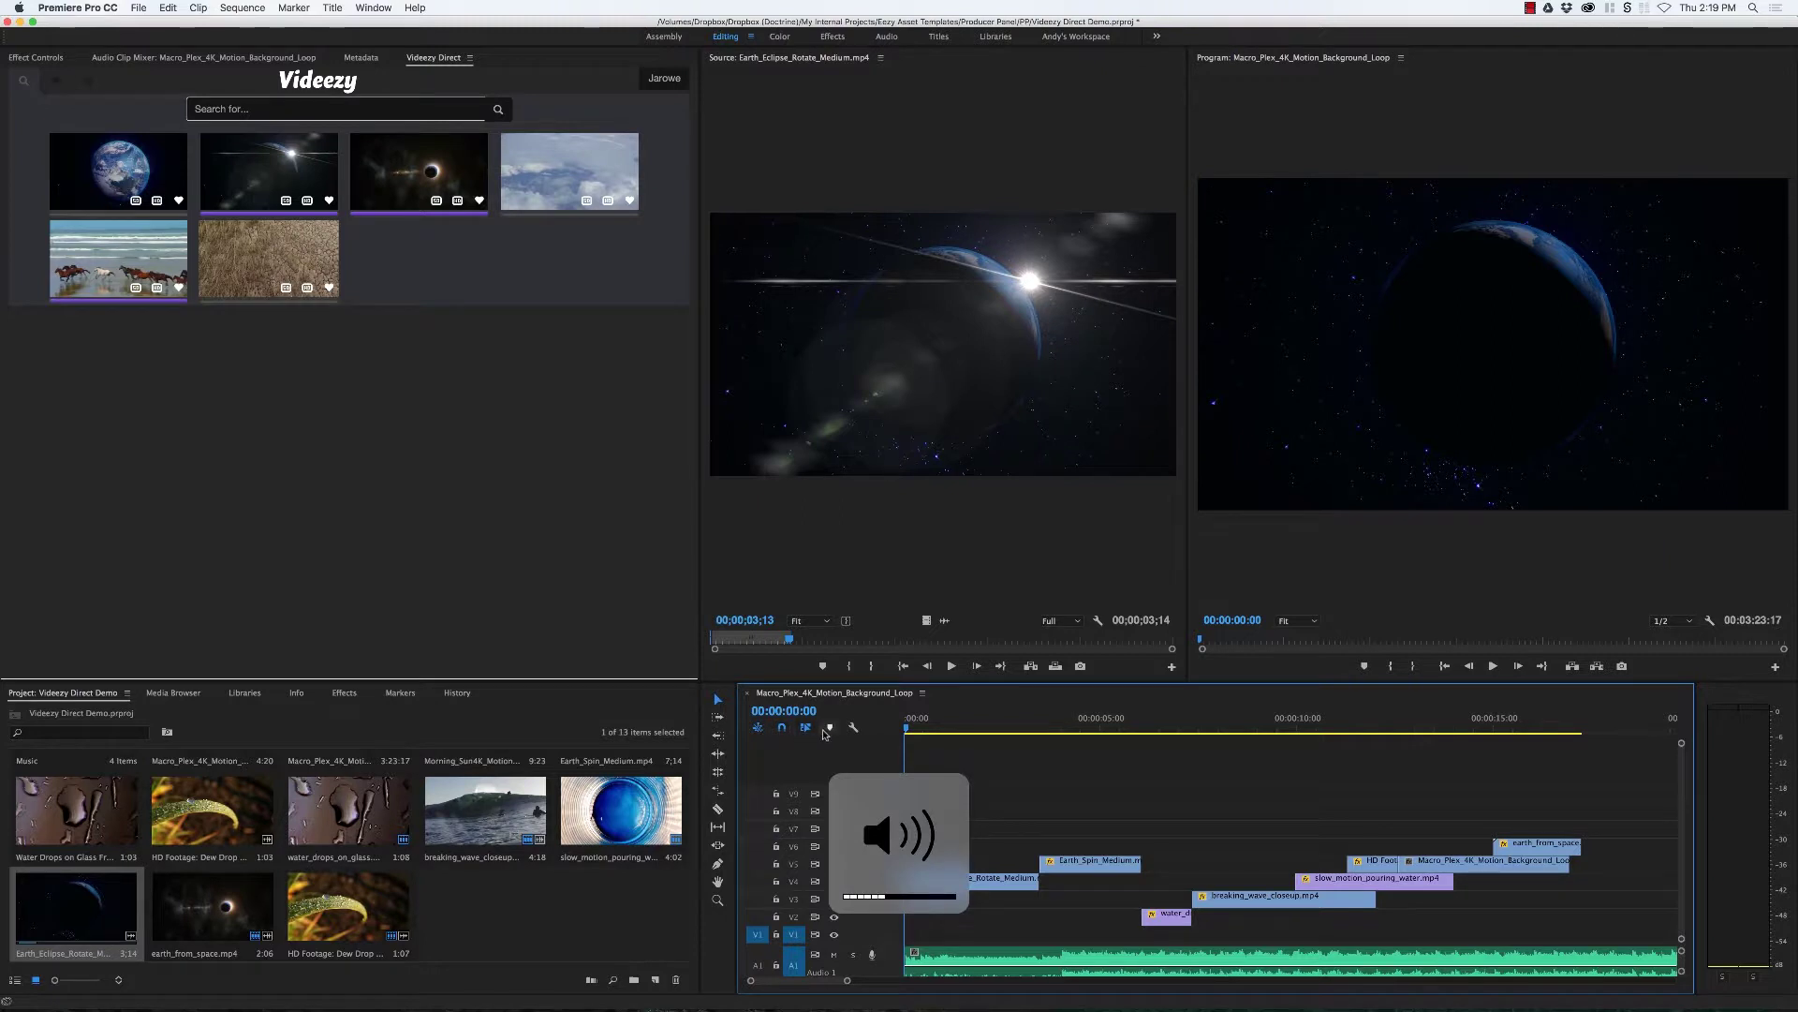
key(XF86AudioRaiseVolume)
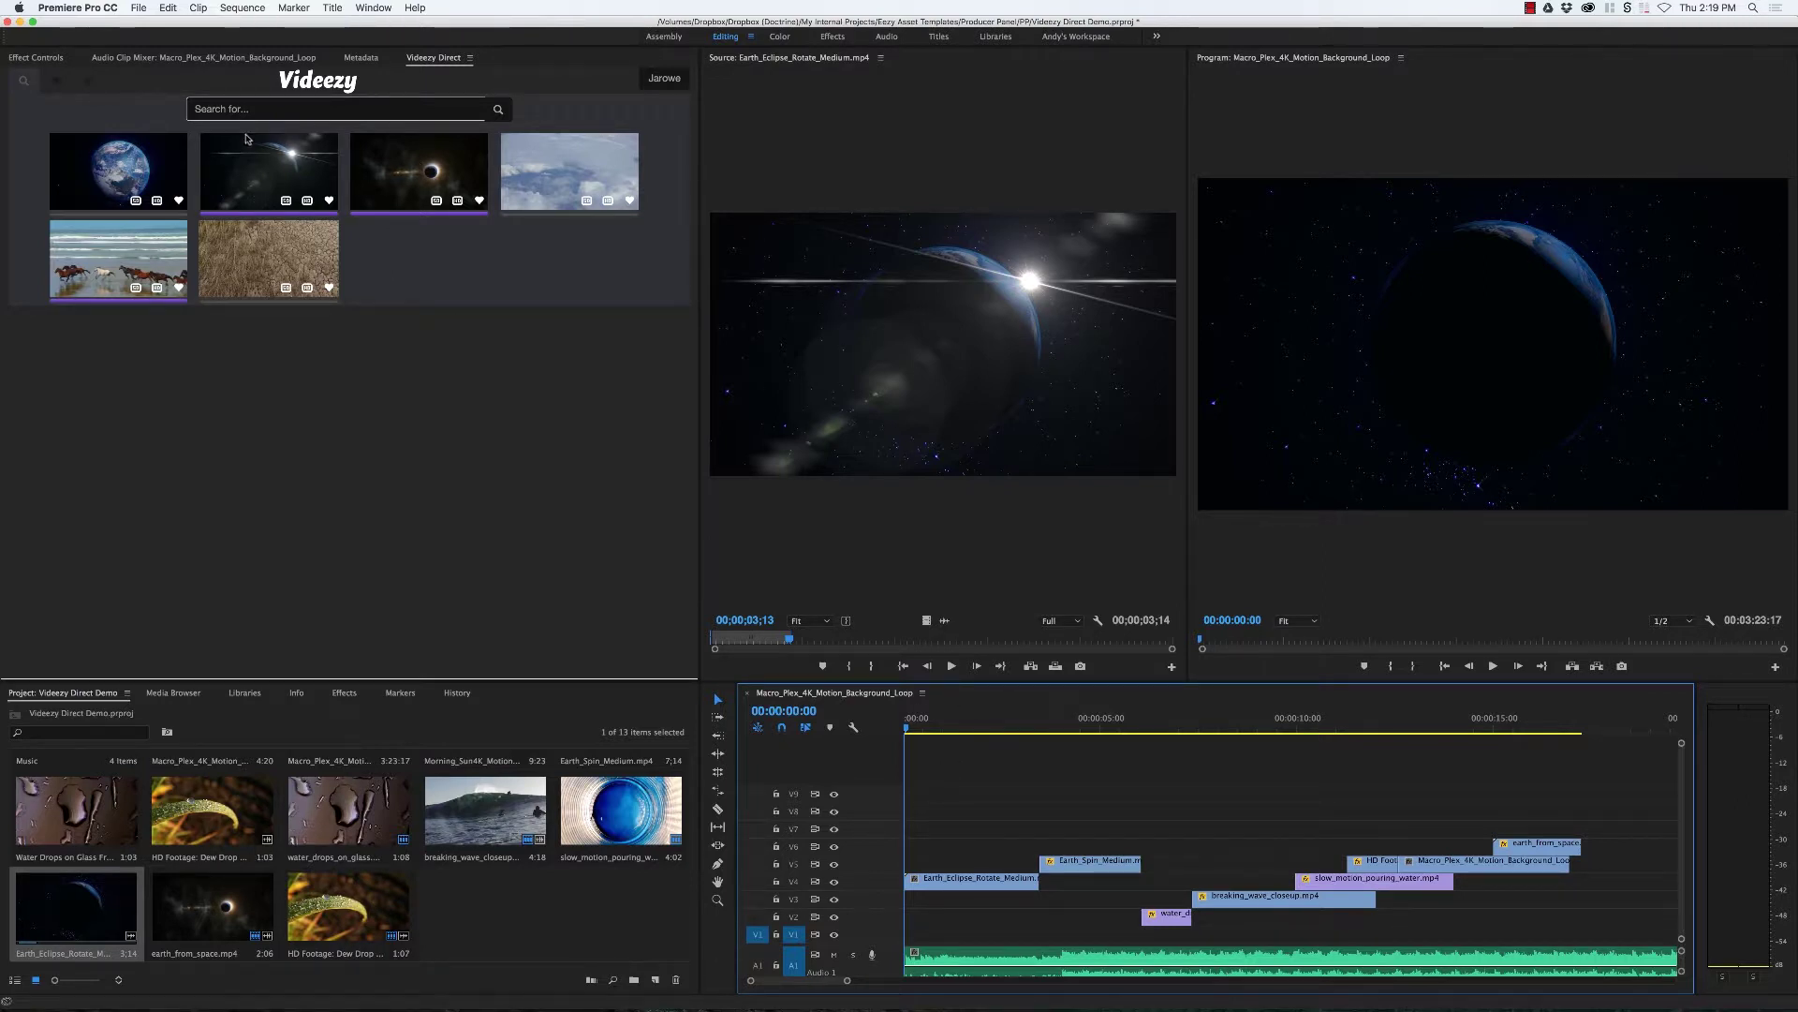
click(60, 83)
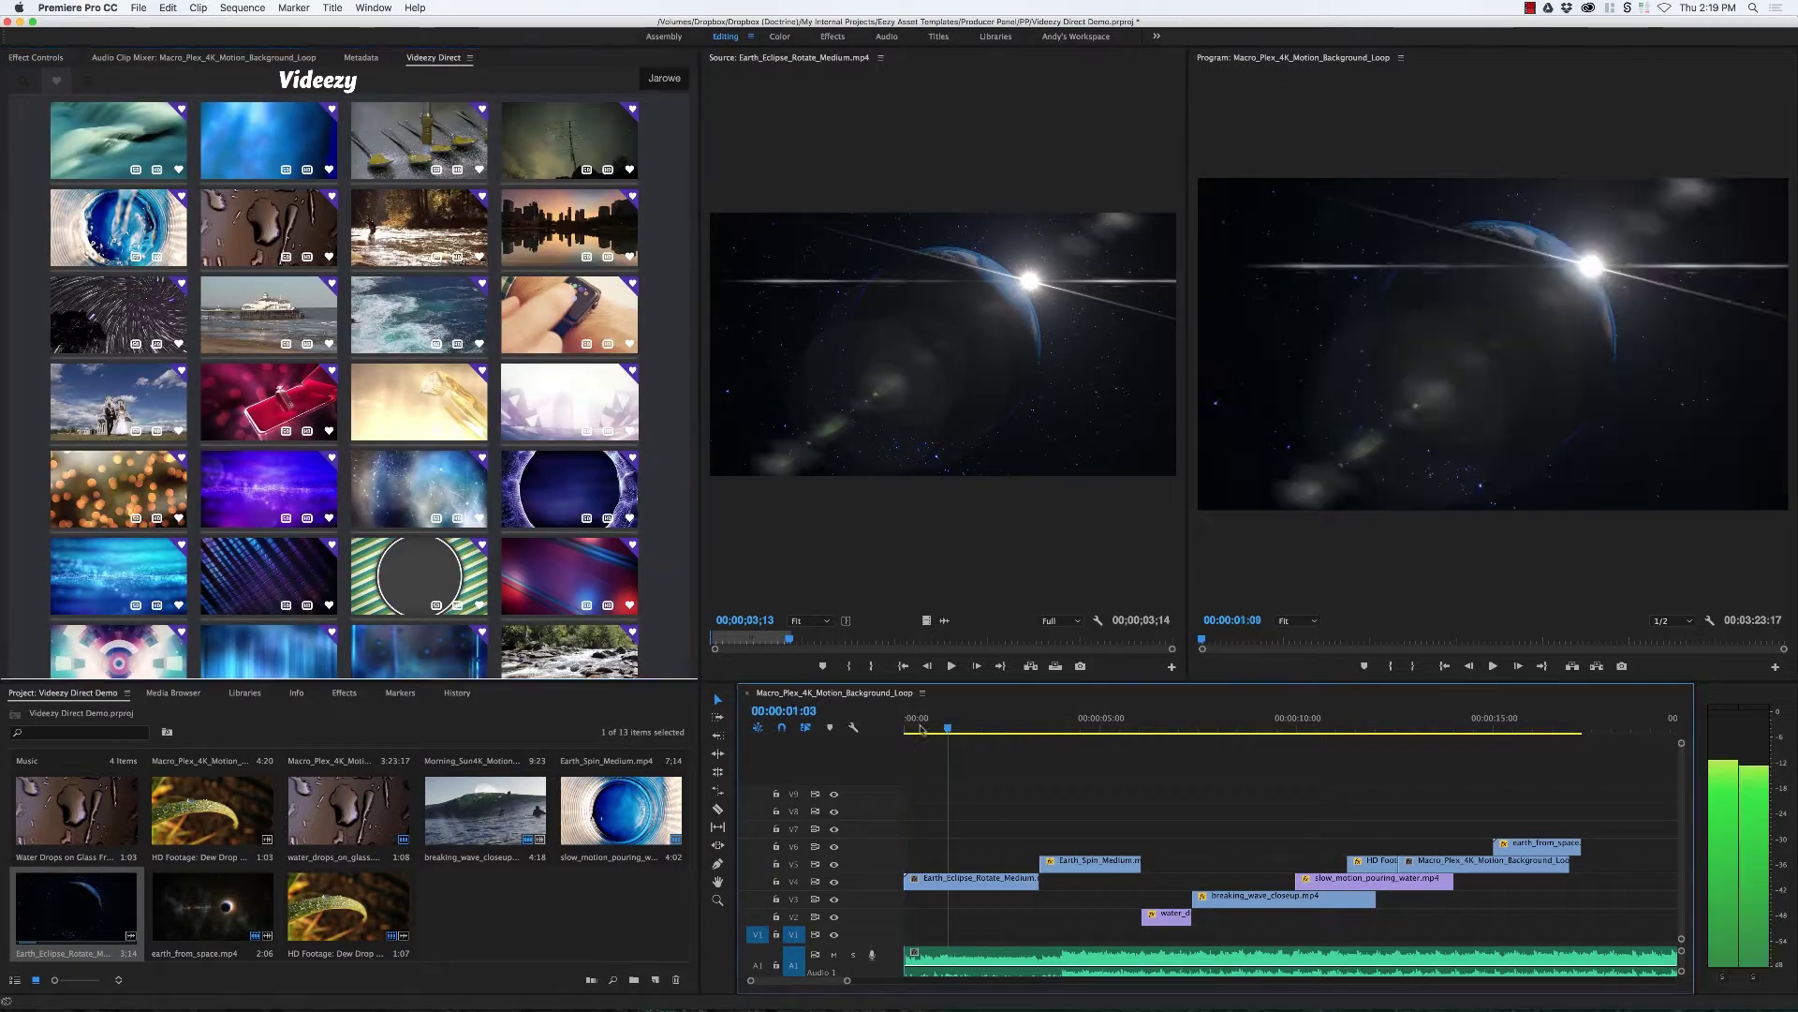
click(846, 740)
key(space)
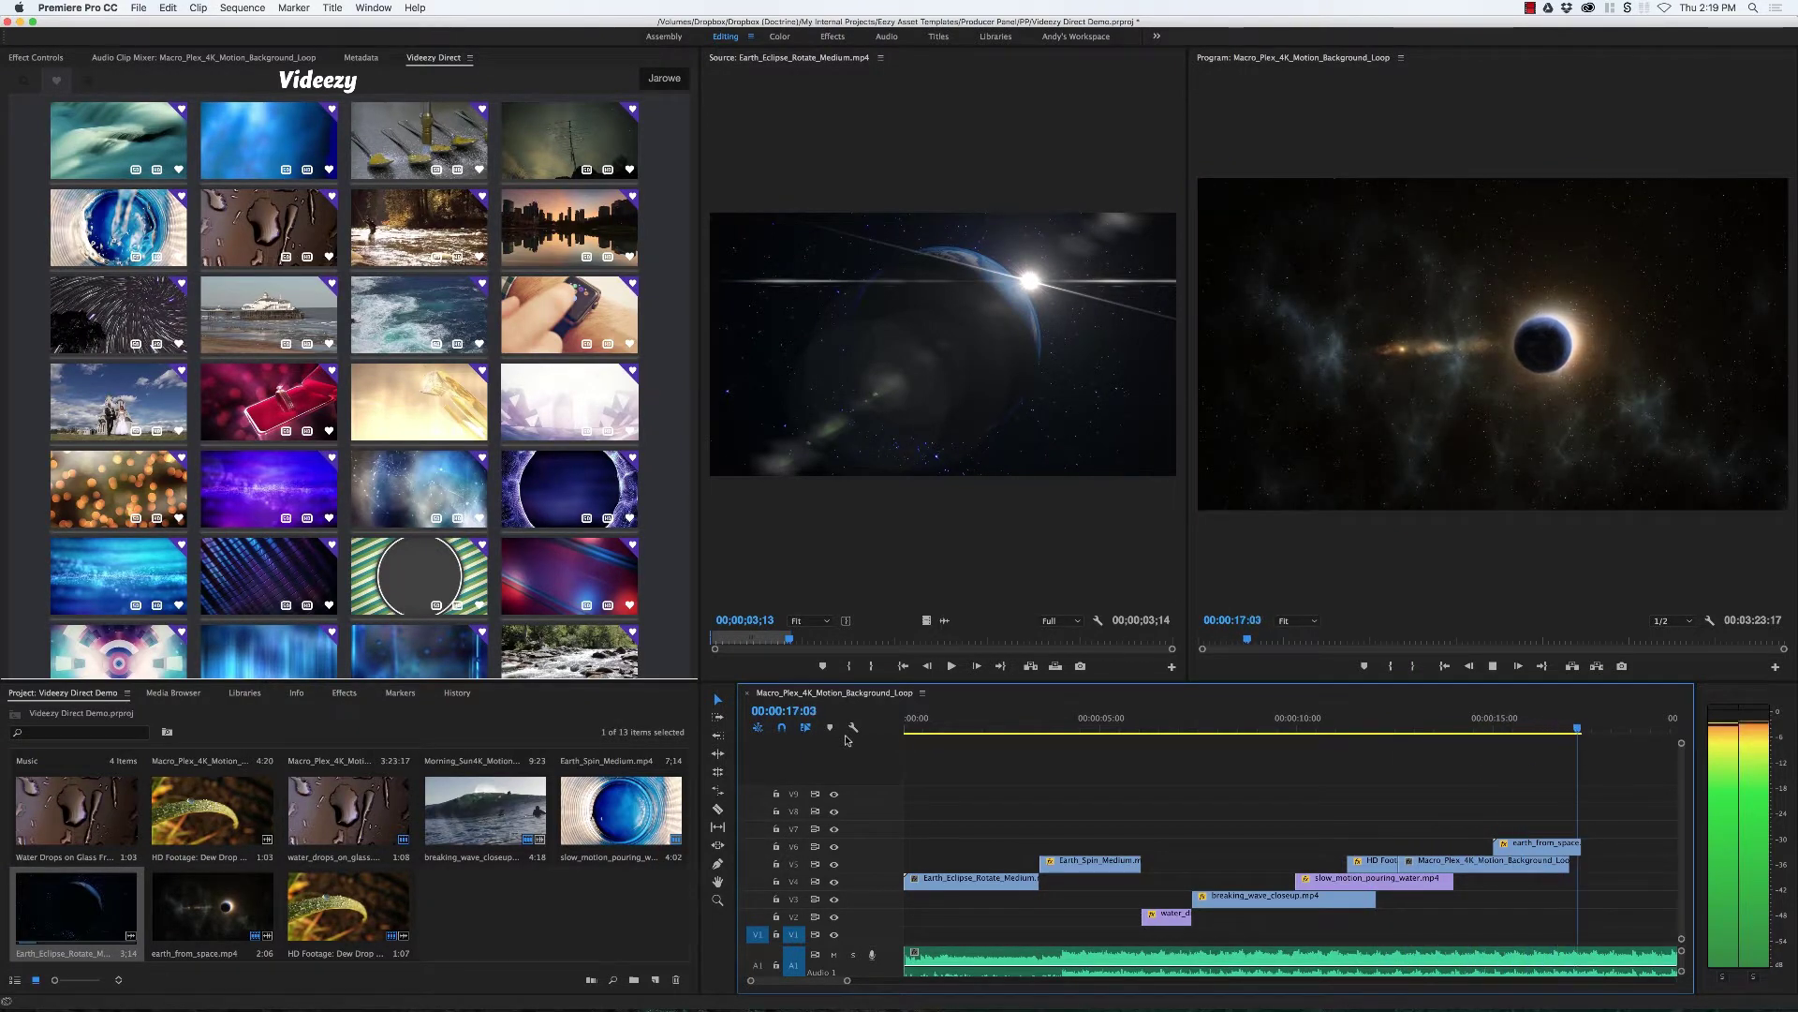
key(space)
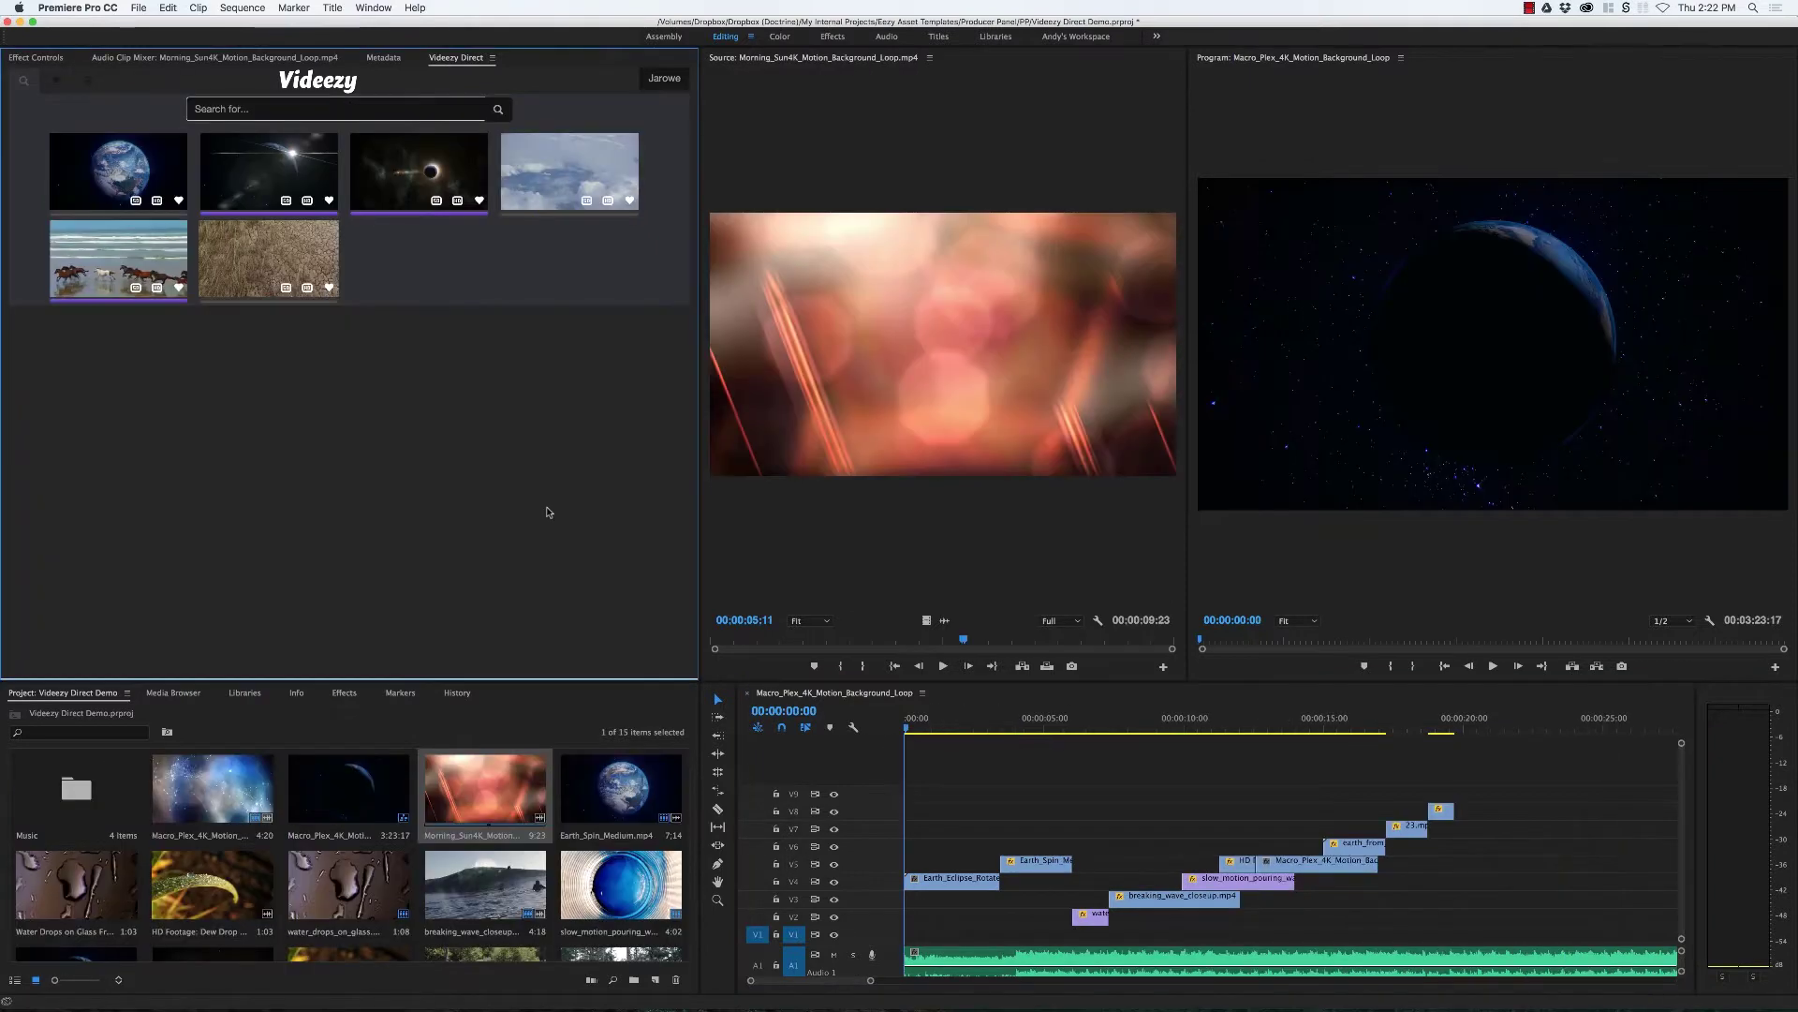
Step: Clear the search and scroll through the full Videezy clip grid
click(316, 83)
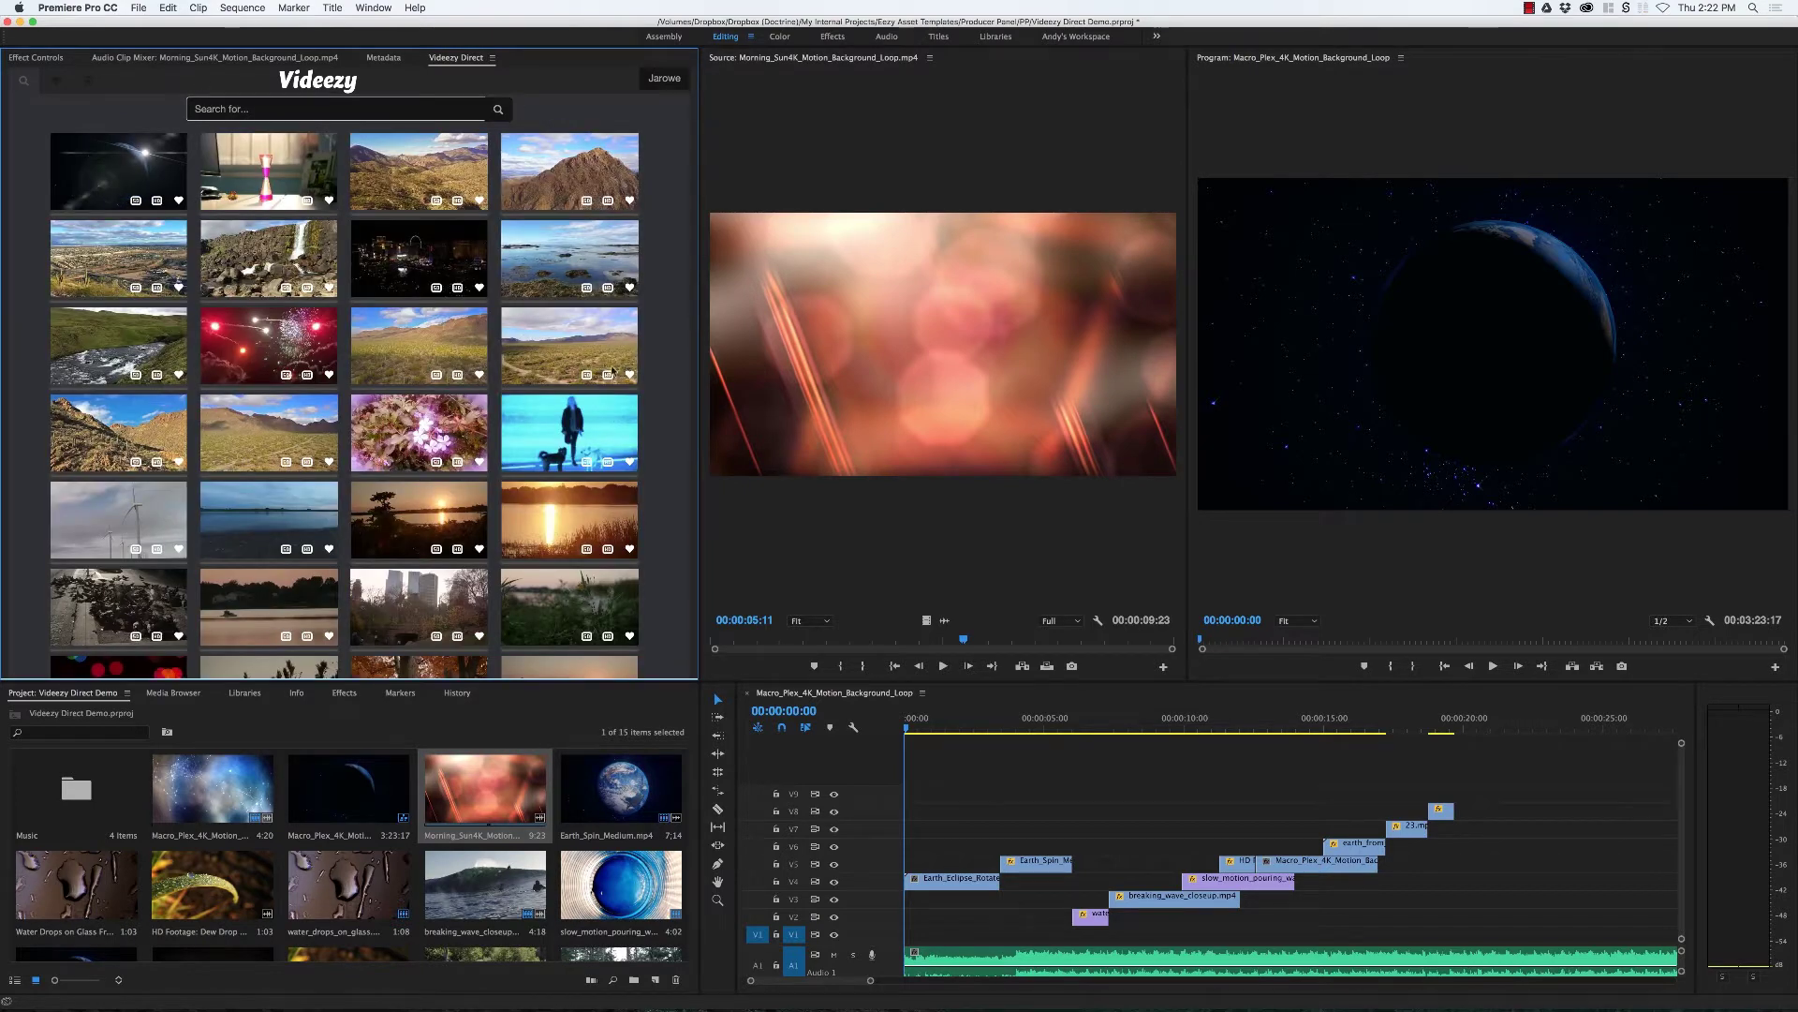
scroll(501, 523, down, 3)
scroll(487, 515, down, 5)
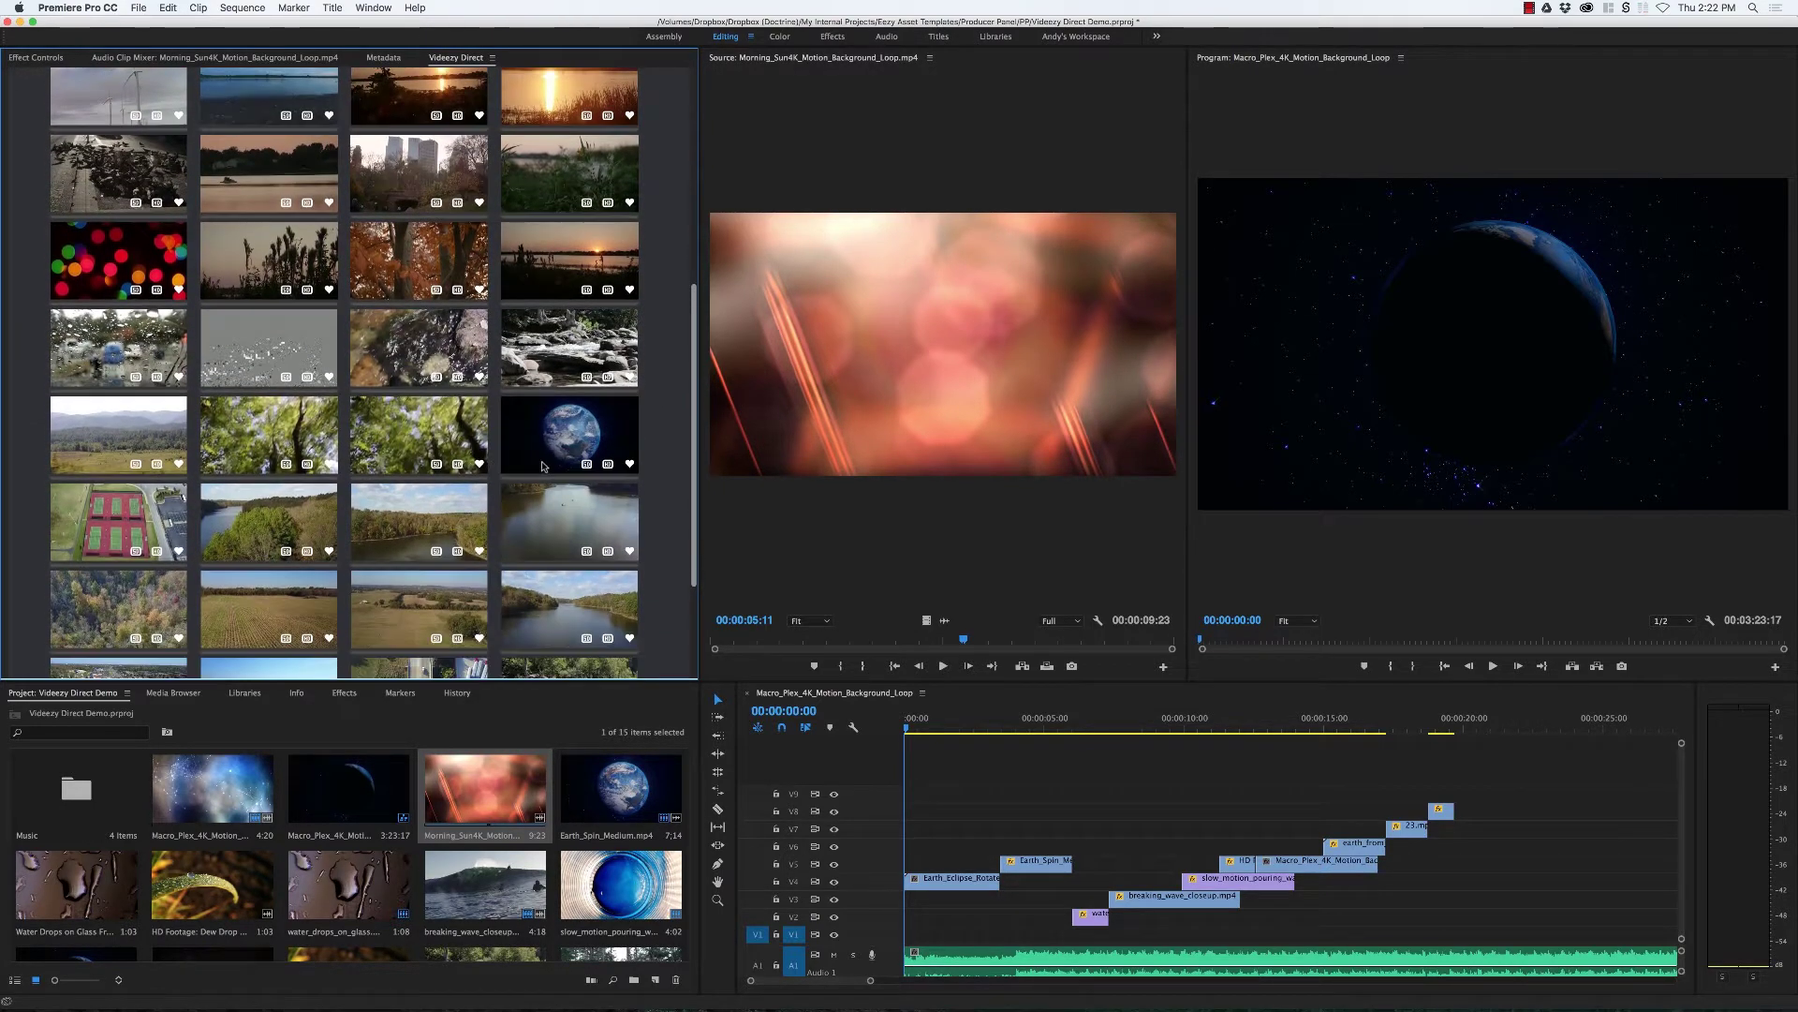
scroll(464, 502, down, 3)
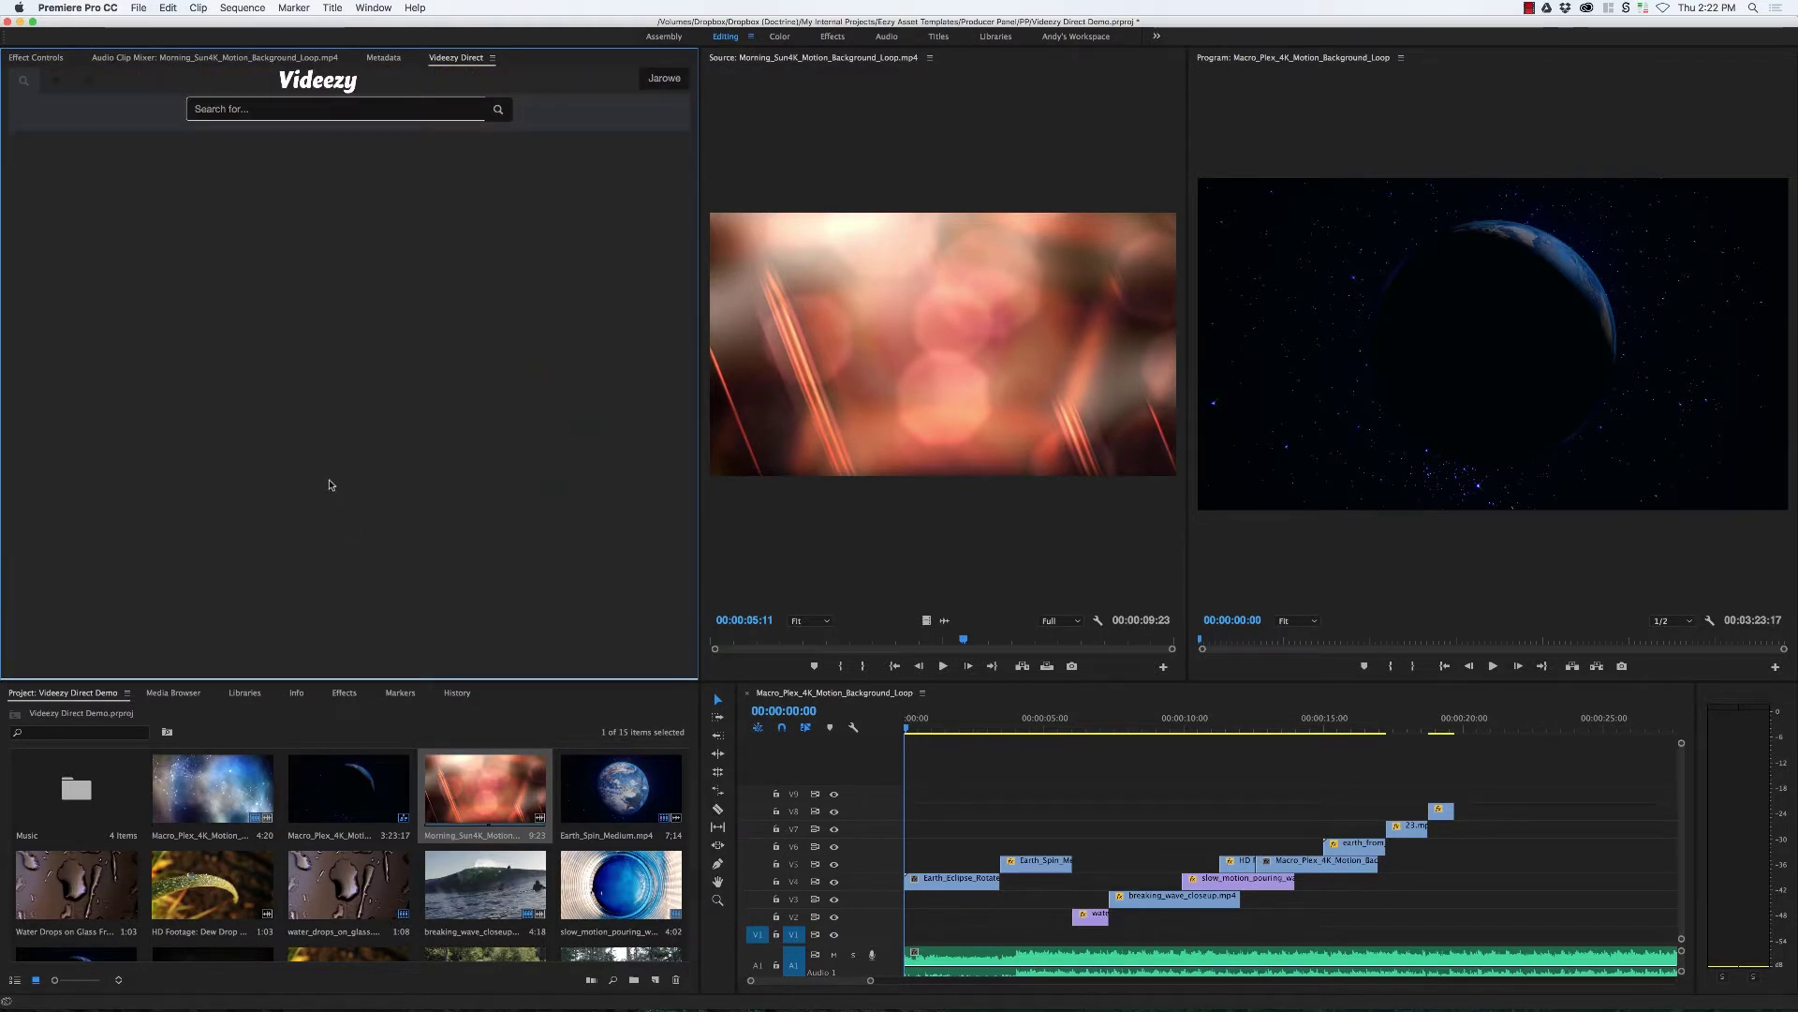
scroll(327, 486, down, 5)
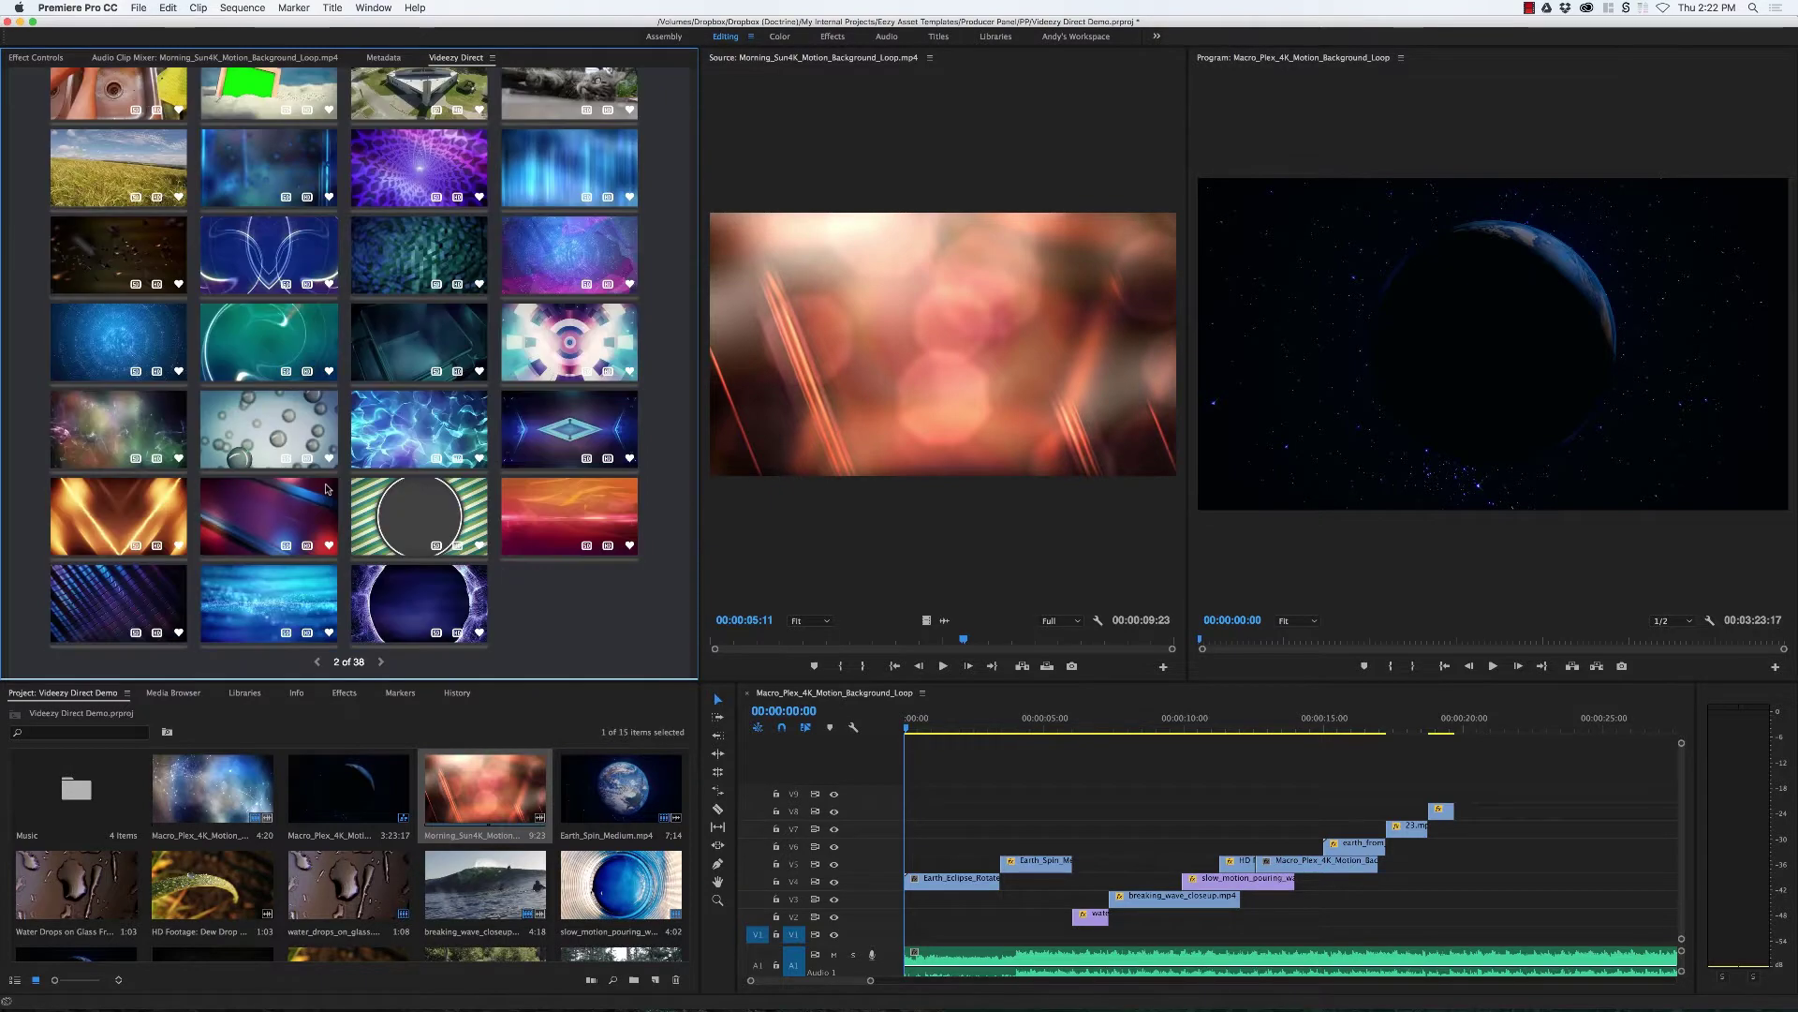
scroll(328, 488, up, 5)
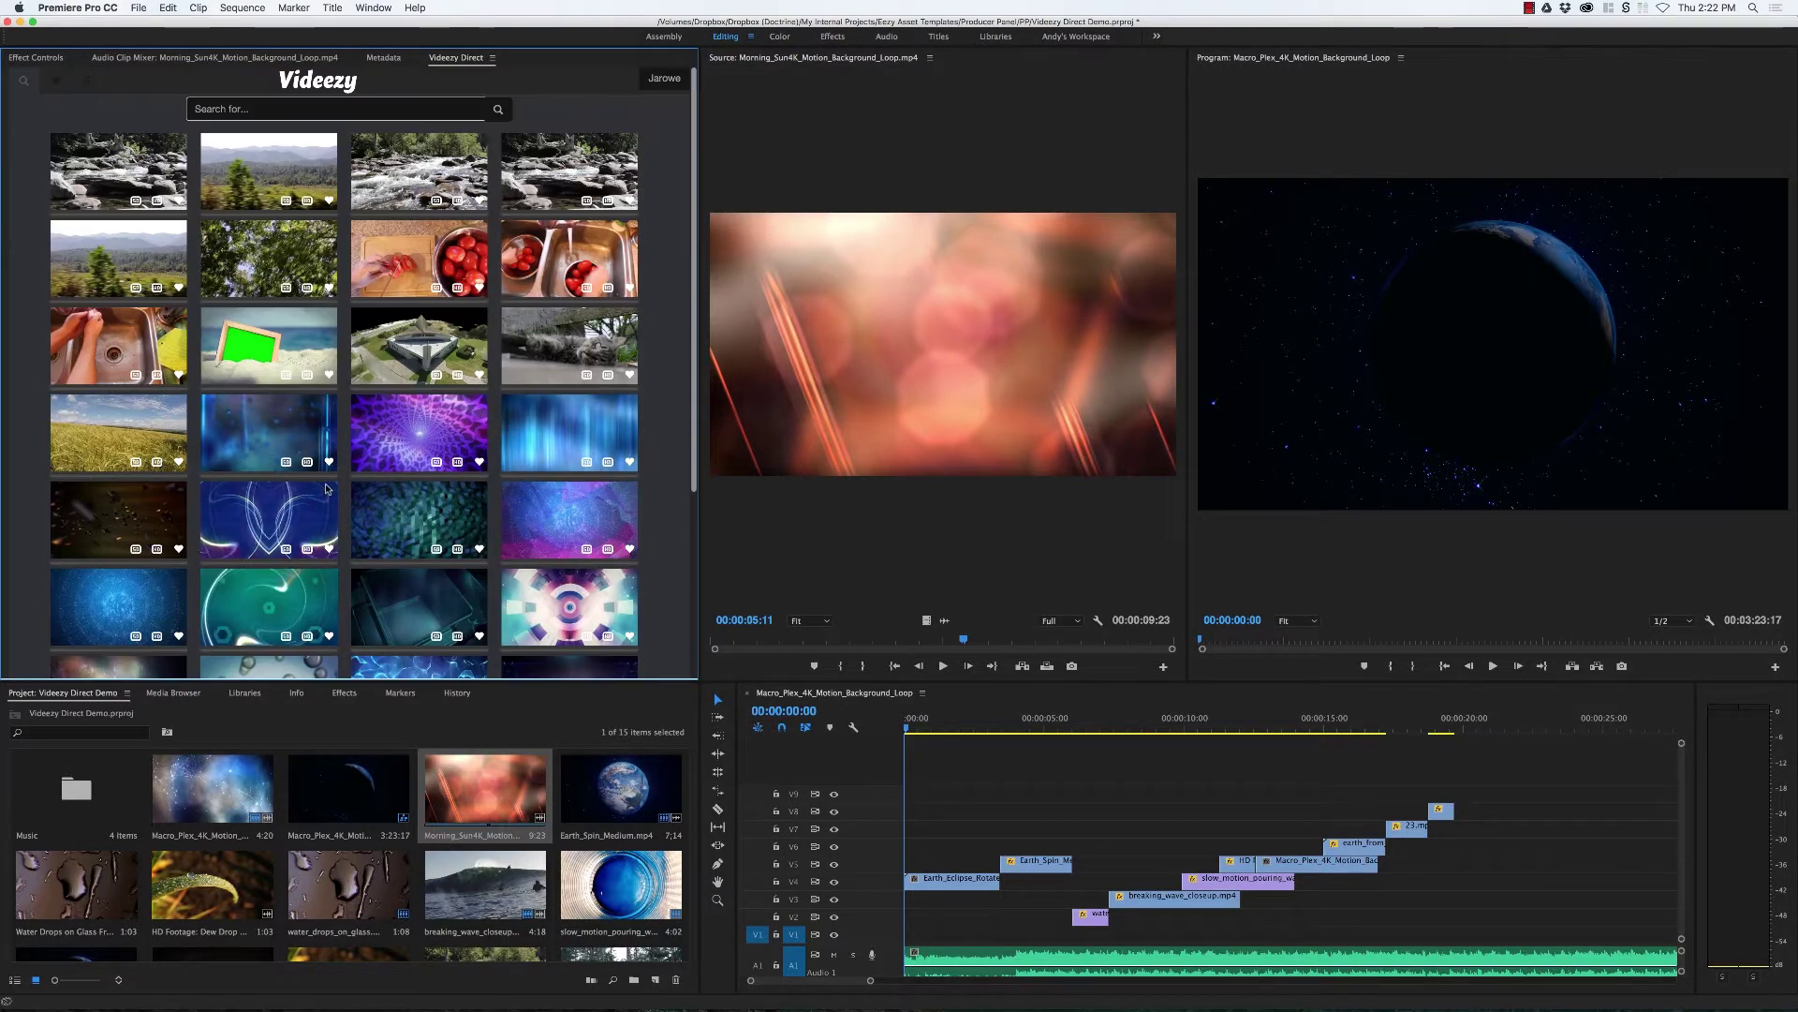
click(56, 81)
Step: Show the downloaded clips and play 23.mpeg in the Source monitor
click(91, 82)
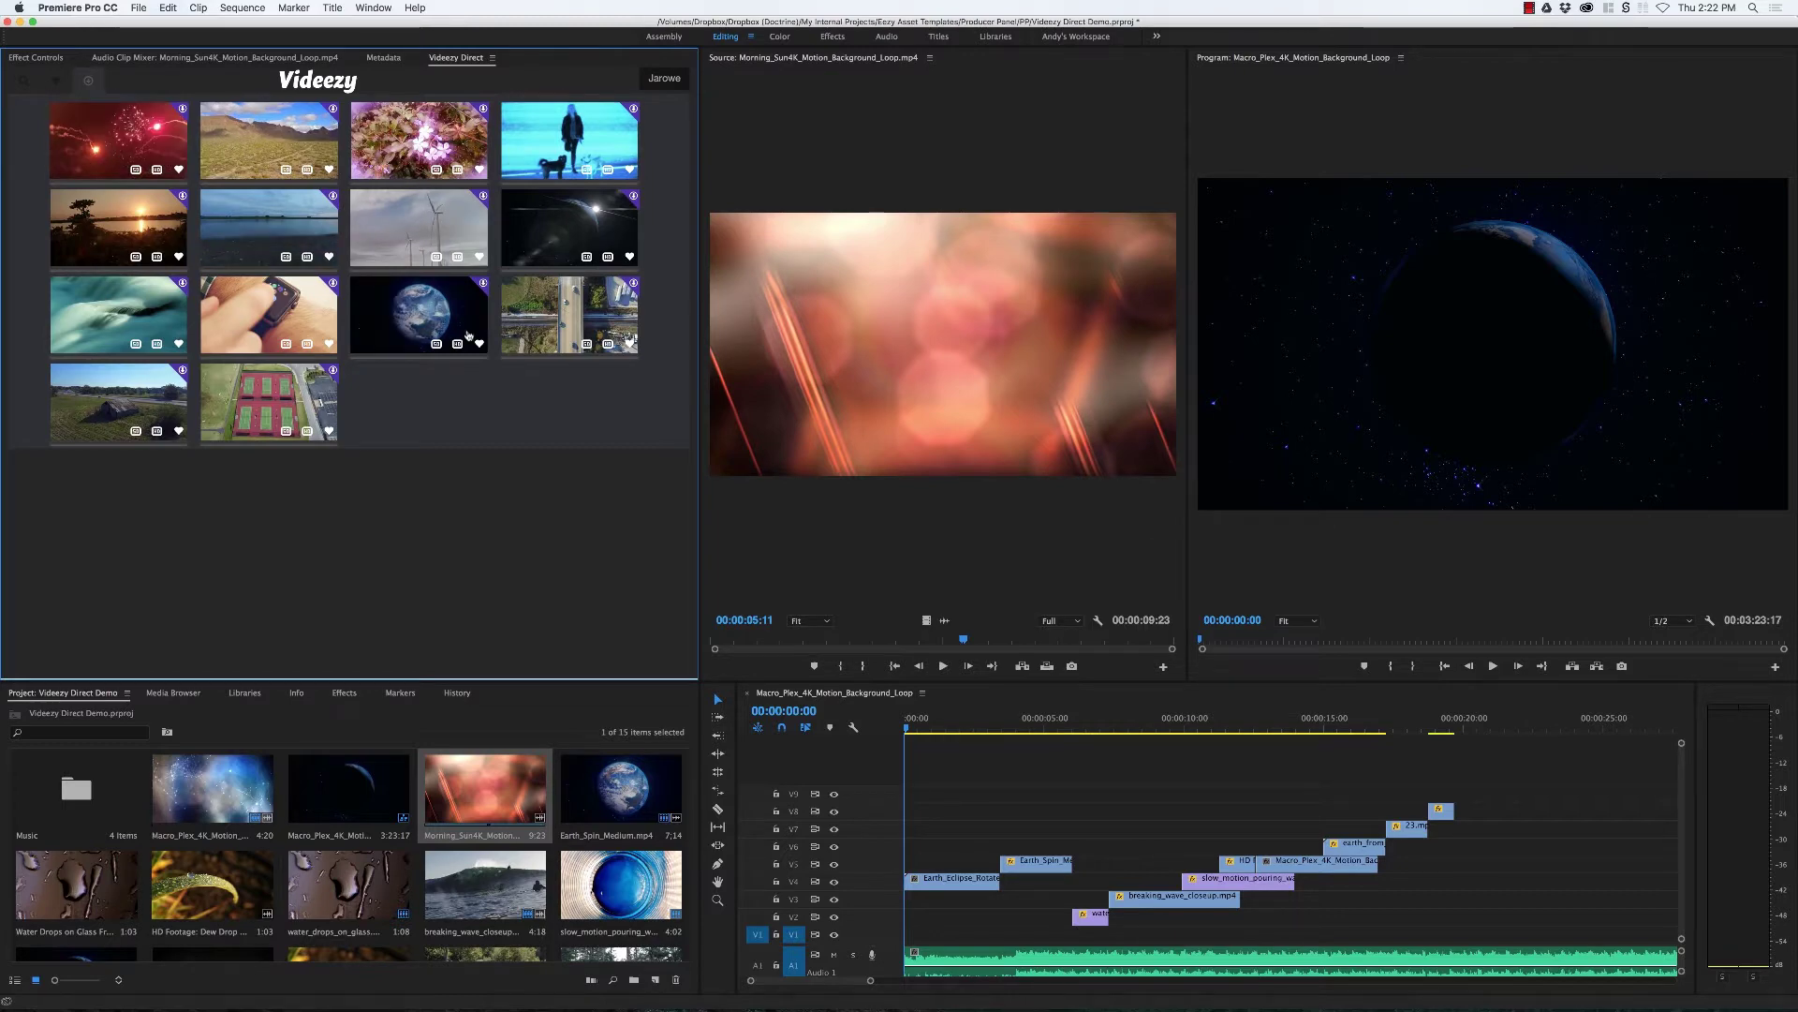
scroll(575, 800, down, 2)
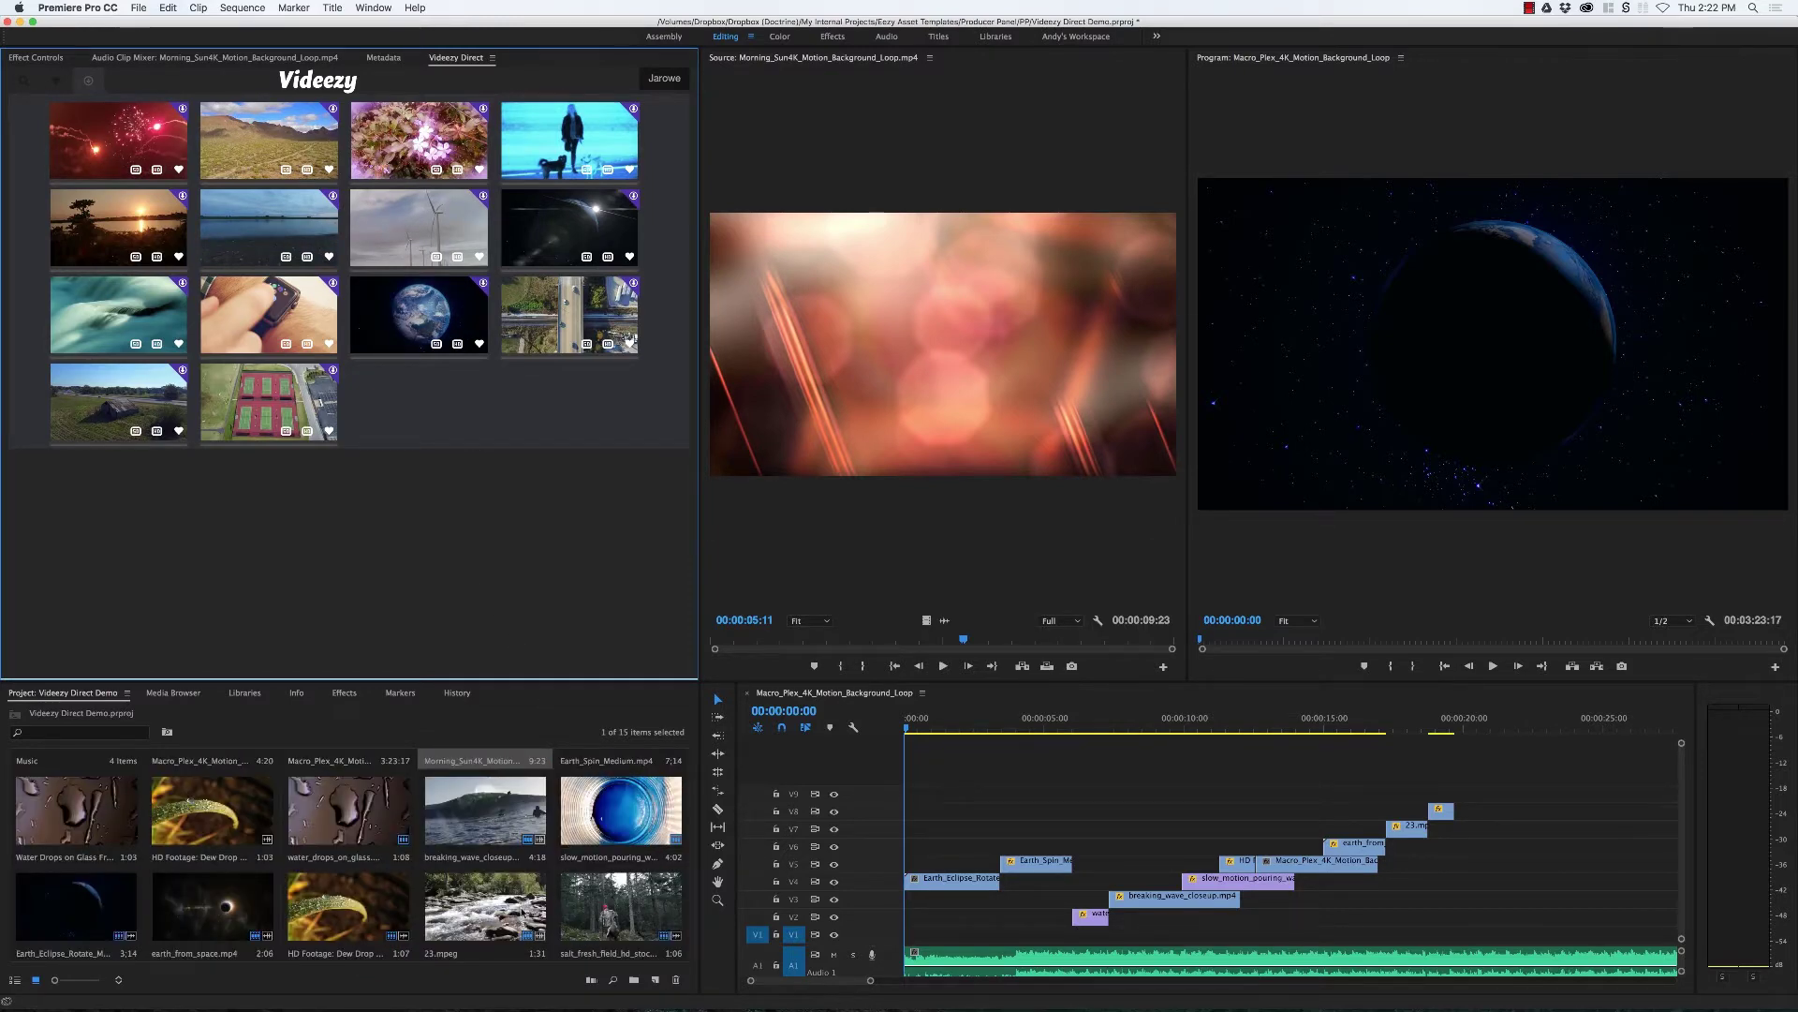
double_click(522, 913)
key(space)
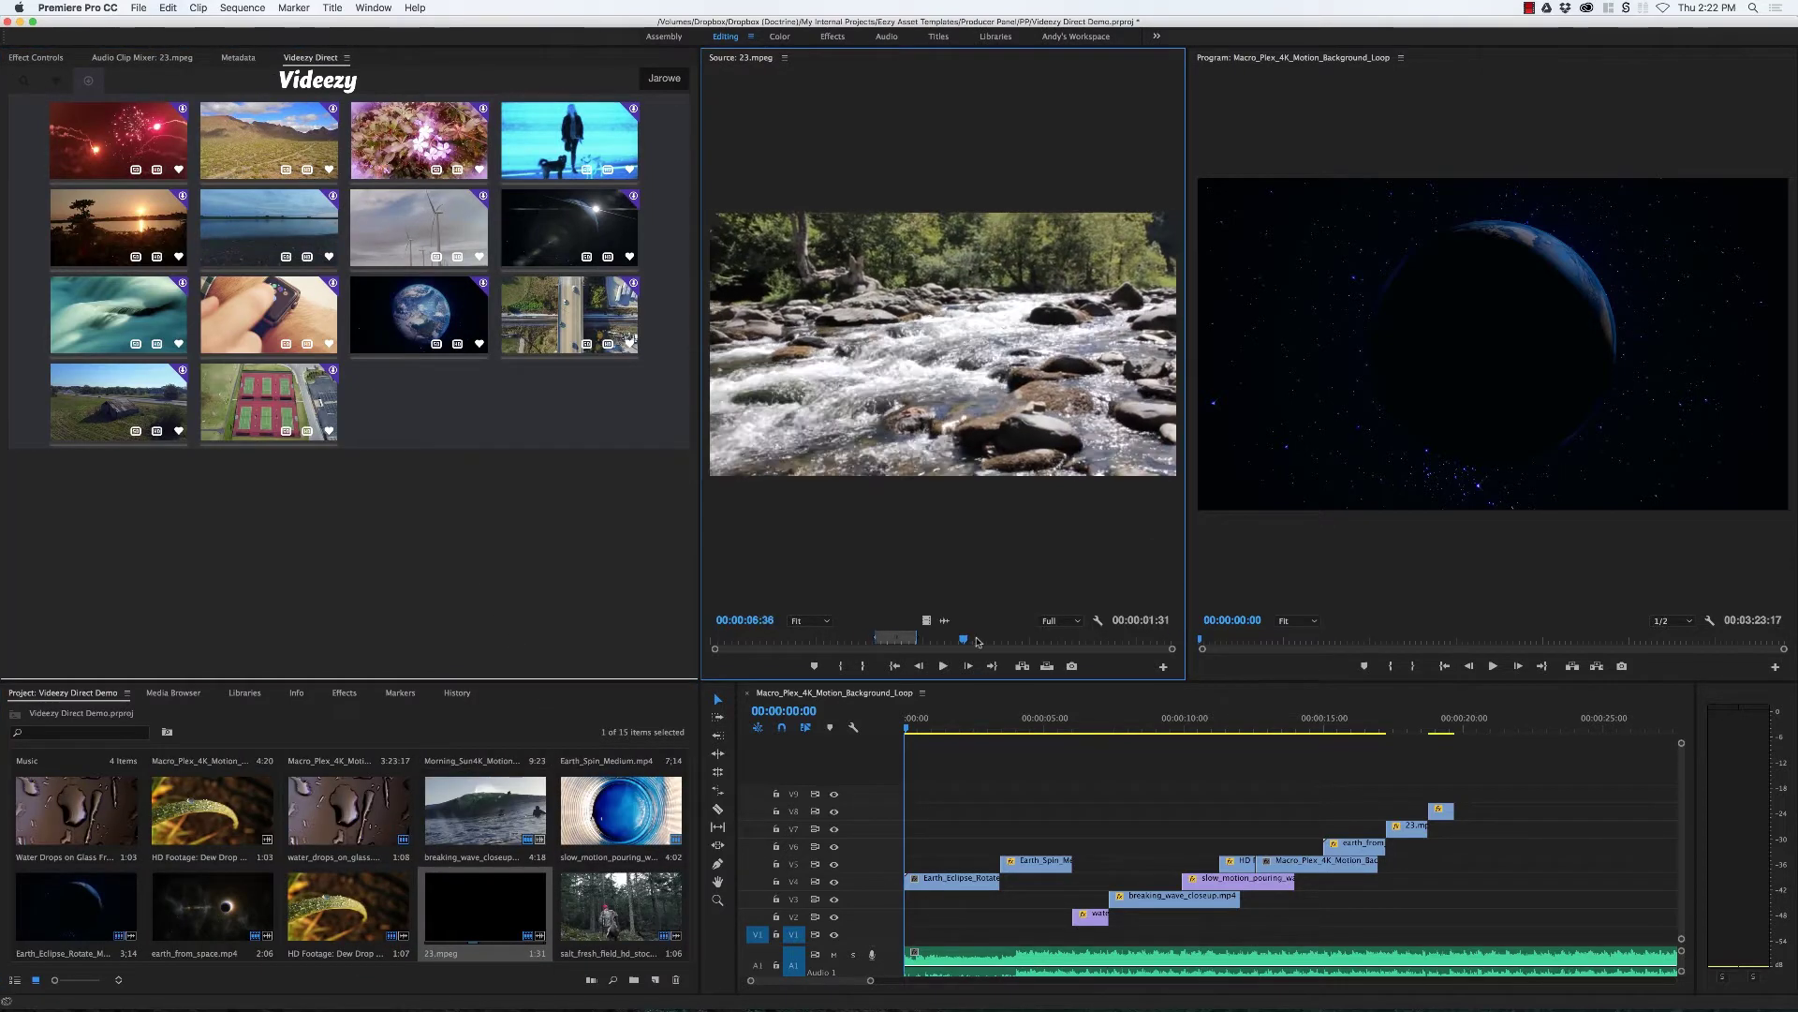